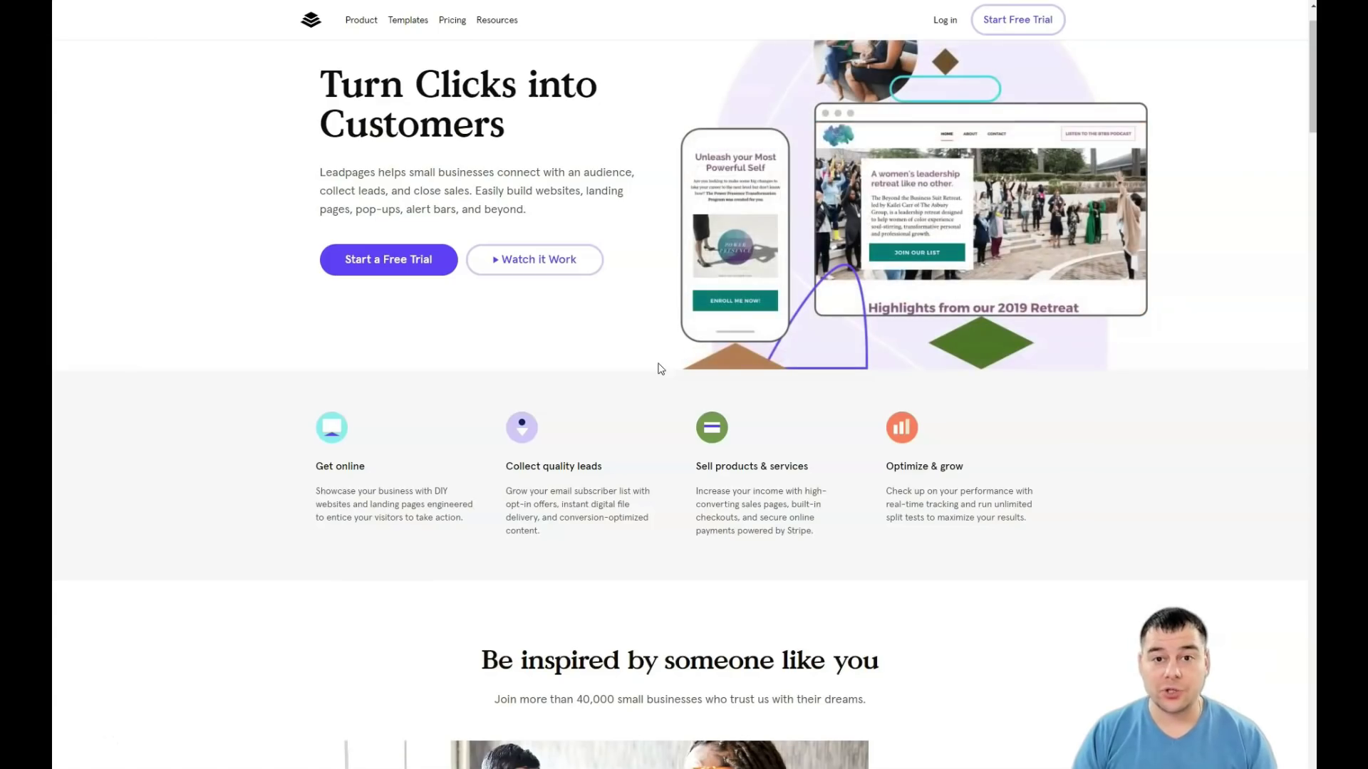
# Look through the Leadpages homepage, from the feature overview and customer stories to integrations, customer service and the free trial offer
pyautogui.scroll(-2, 660, 368)
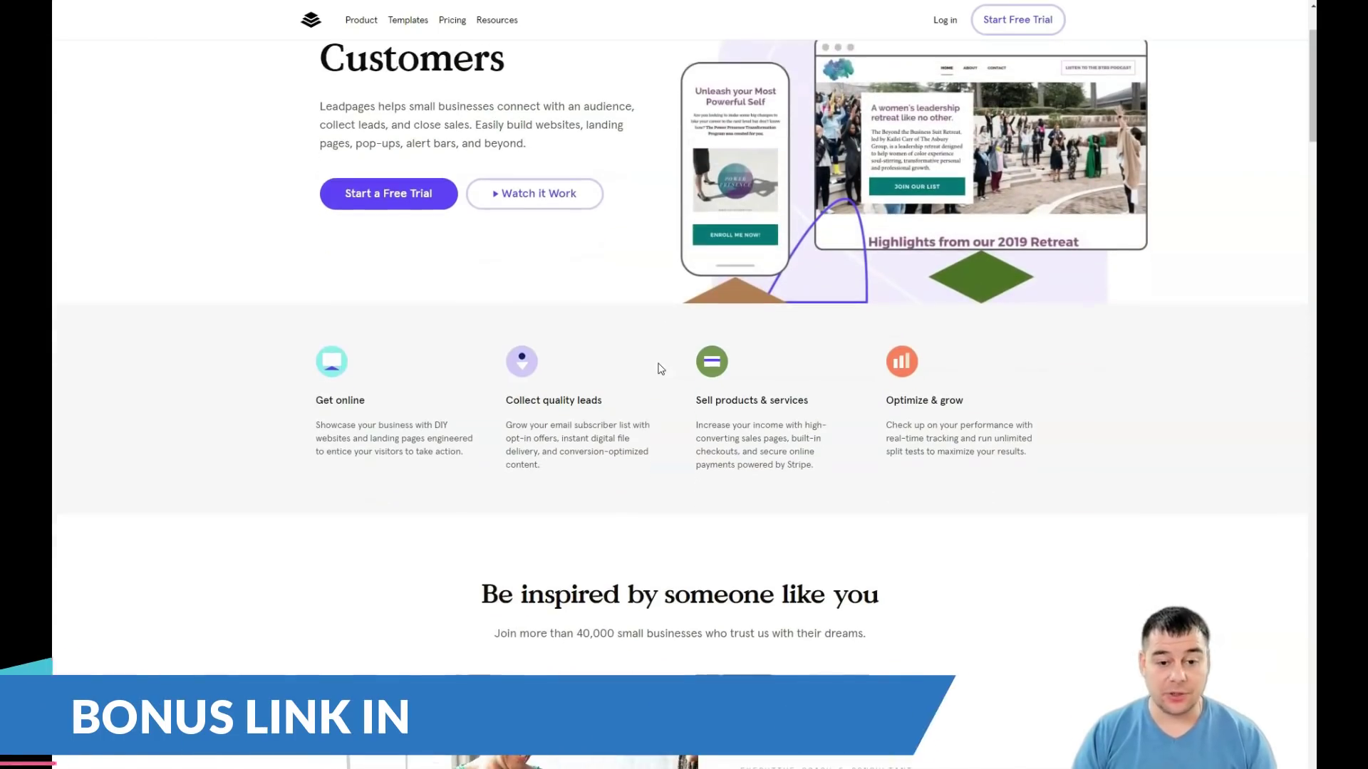
pyautogui.scroll(-4, 661, 369)
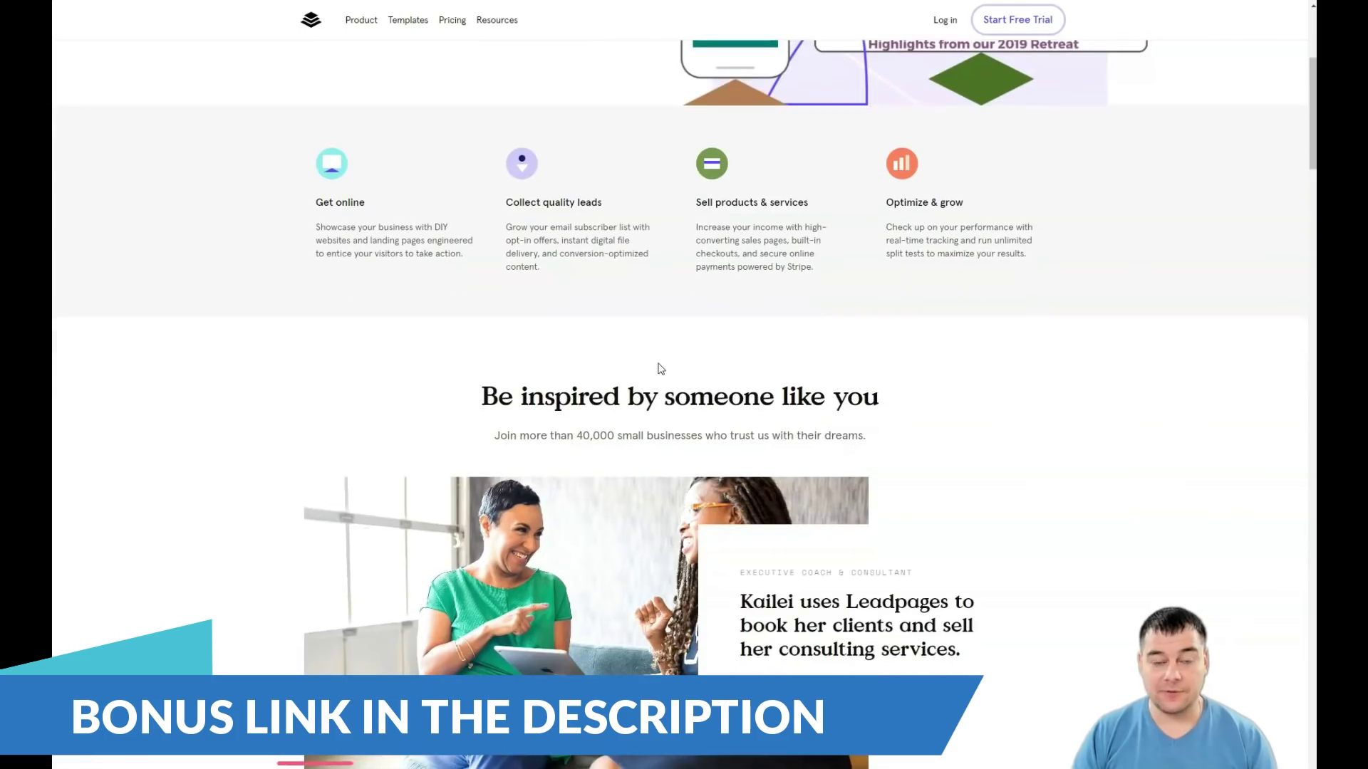
pyautogui.scroll(-3, 660, 368)
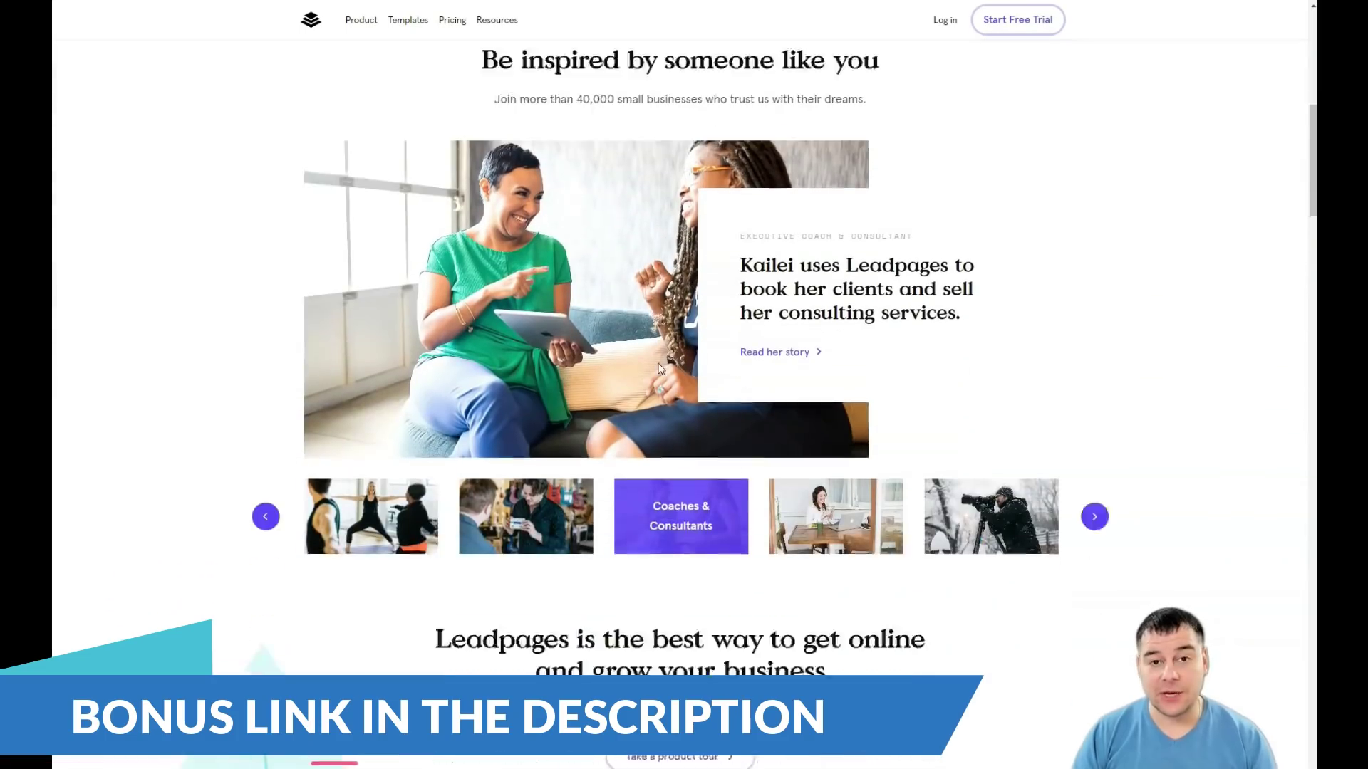
pyautogui.scroll(-6, 661, 368)
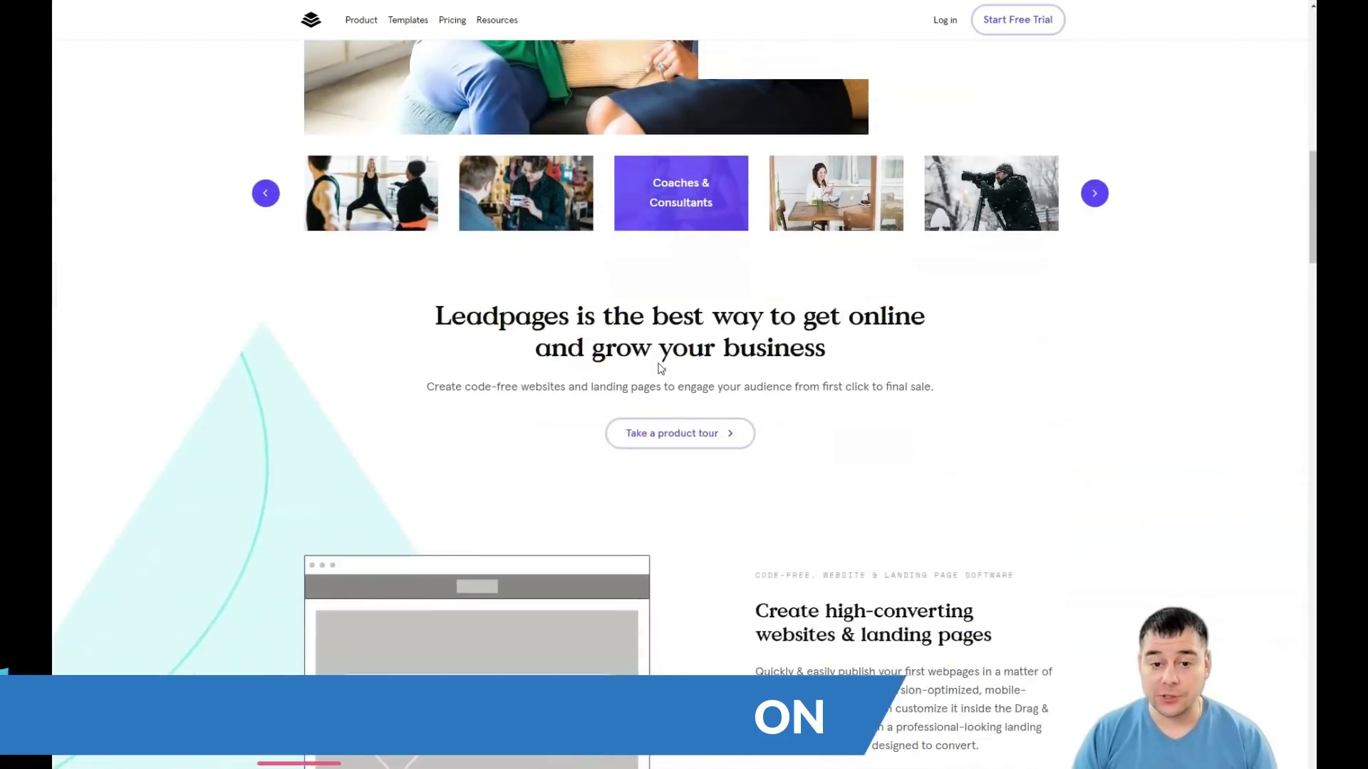
pyautogui.scroll(-2, 660, 368)
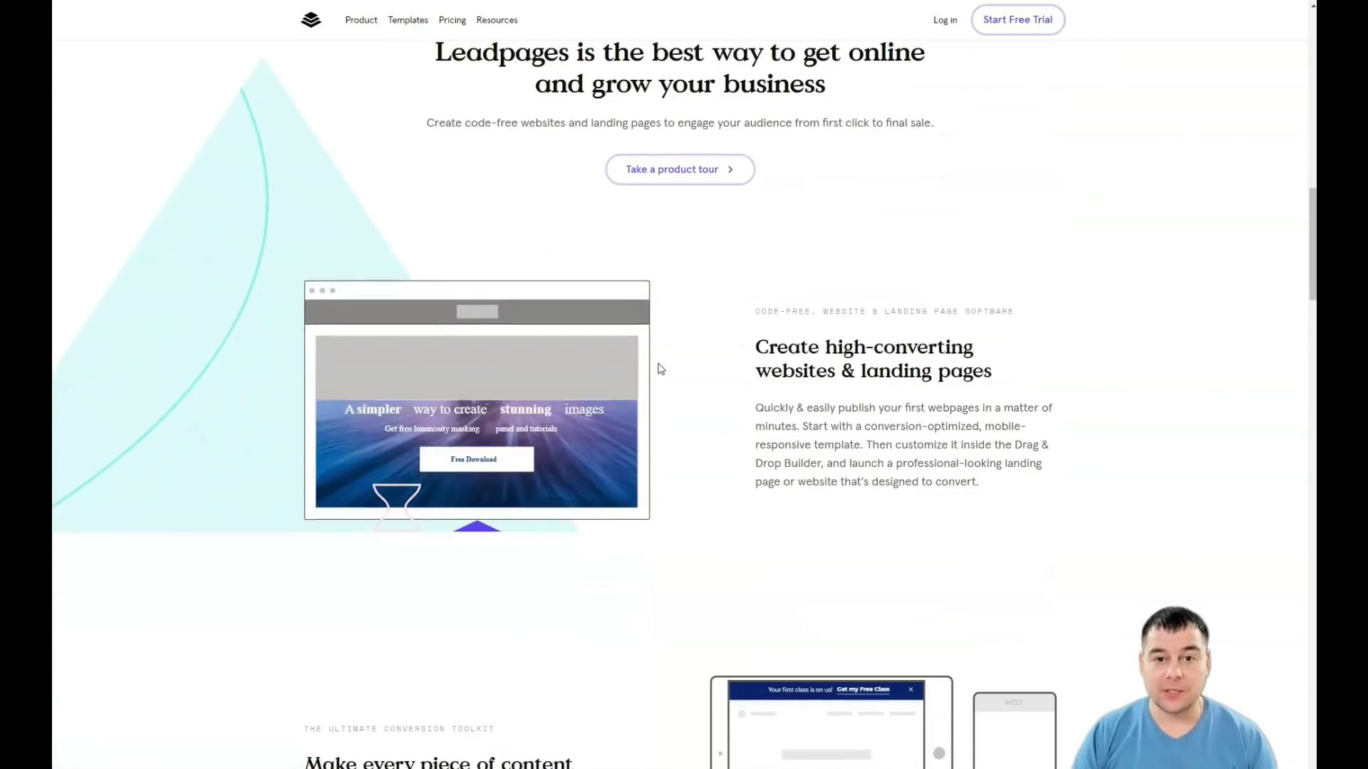
pyautogui.scroll(-4, 660, 368)
pyautogui.scroll(-3, 660, 369)
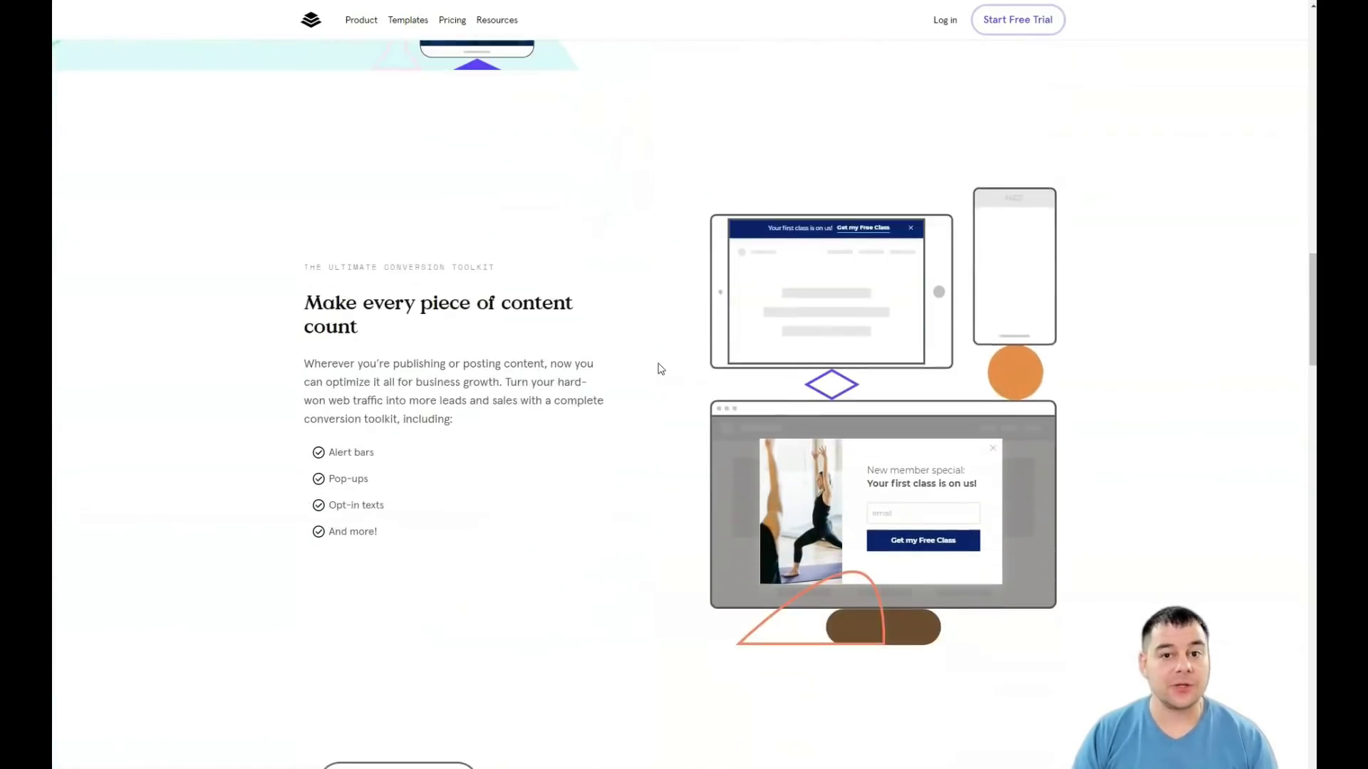
pyautogui.scroll(-4, 661, 368)
pyautogui.scroll(-3, 660, 368)
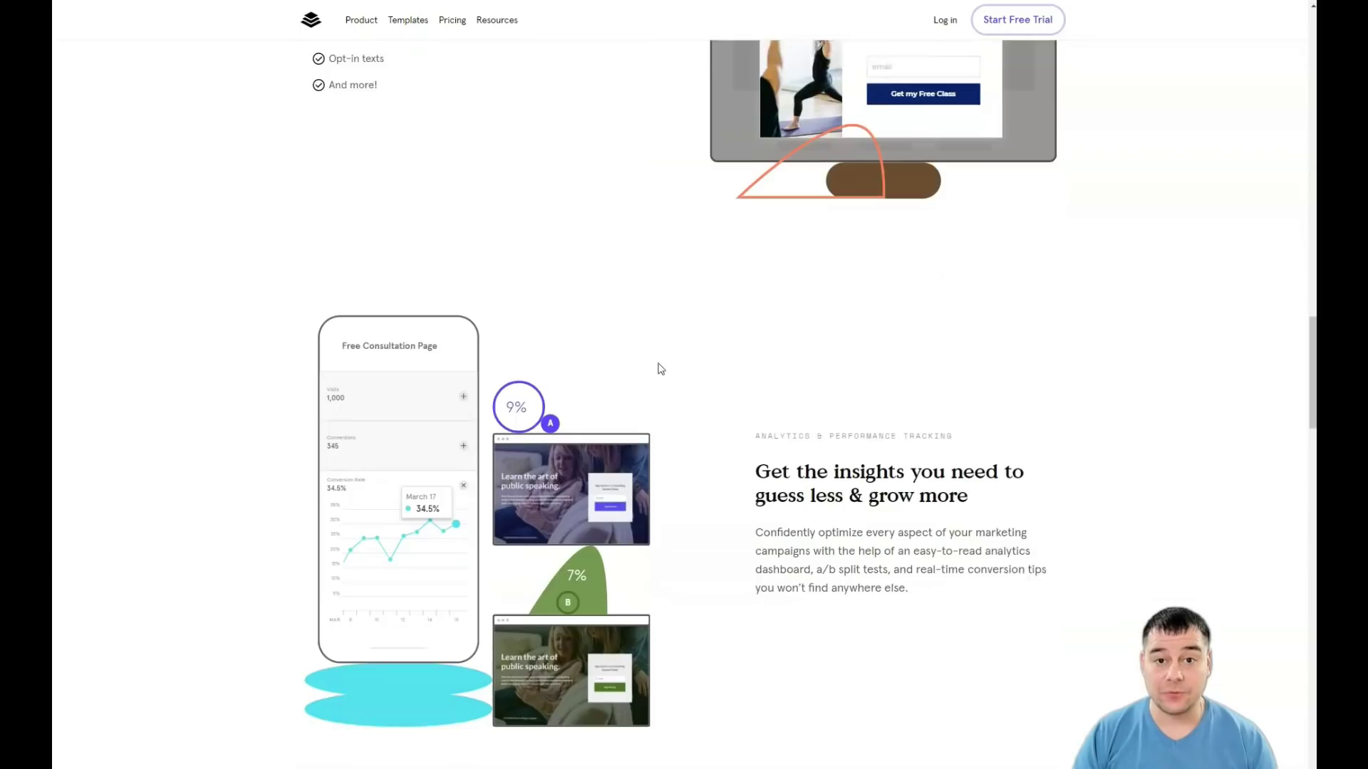
pyautogui.scroll(-4, 661, 368)
pyautogui.scroll(-2, 661, 369)
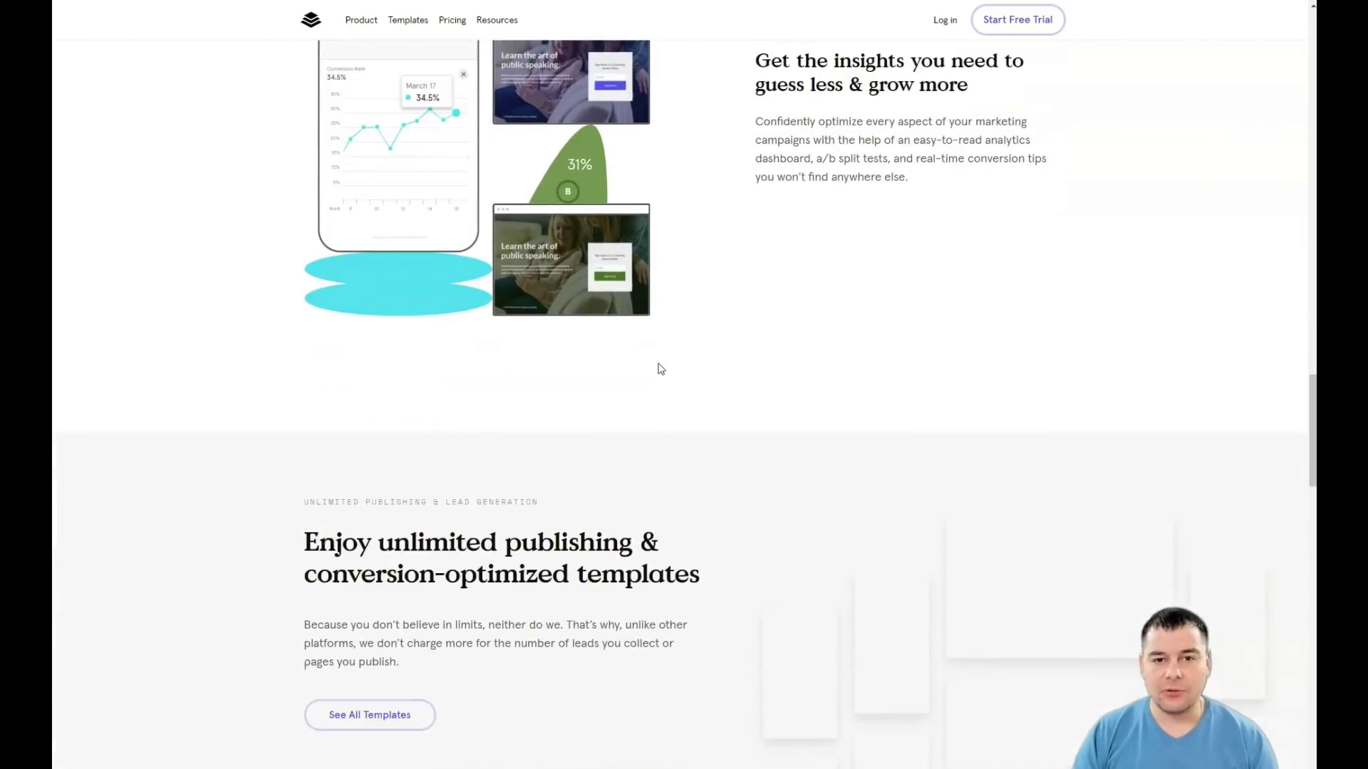
pyautogui.scroll(-6, 661, 369)
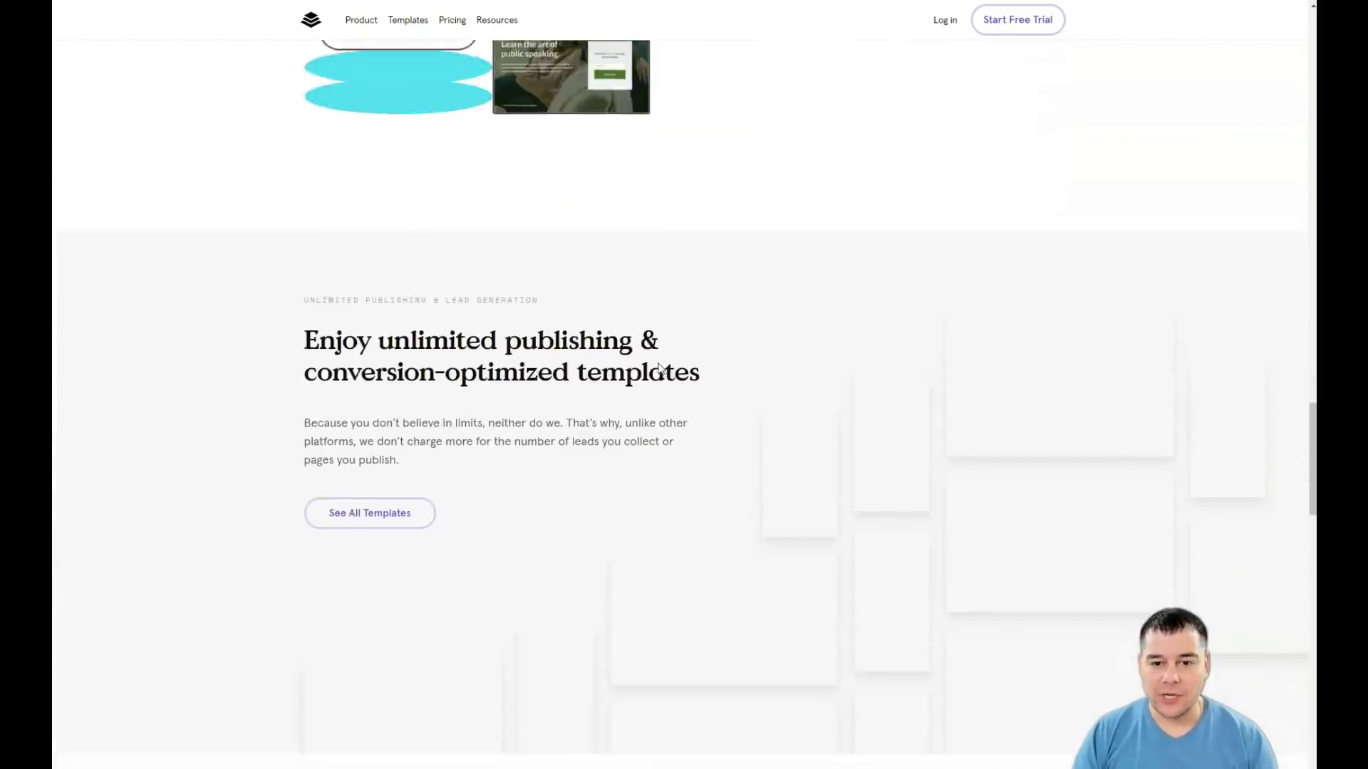
pyautogui.scroll(-5, 660, 368)
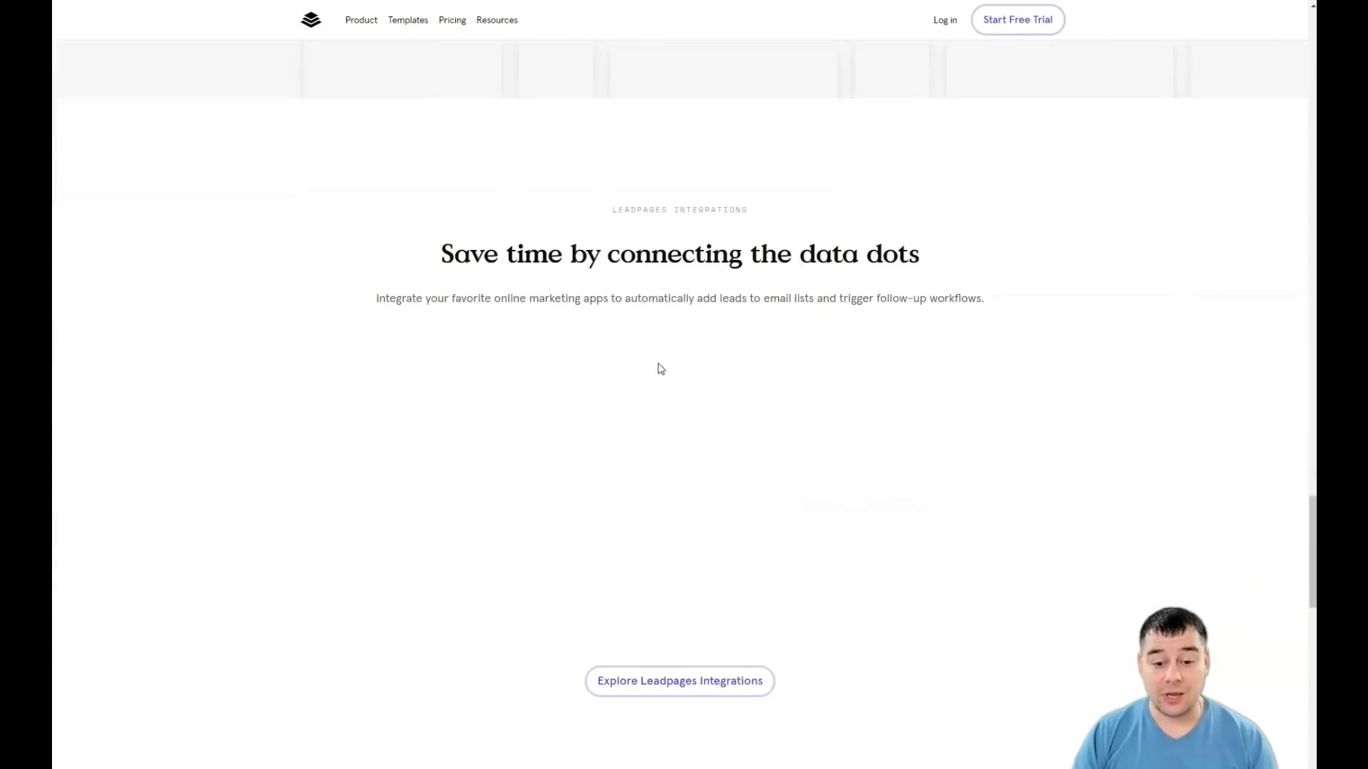
pyautogui.scroll(-10, 661, 368)
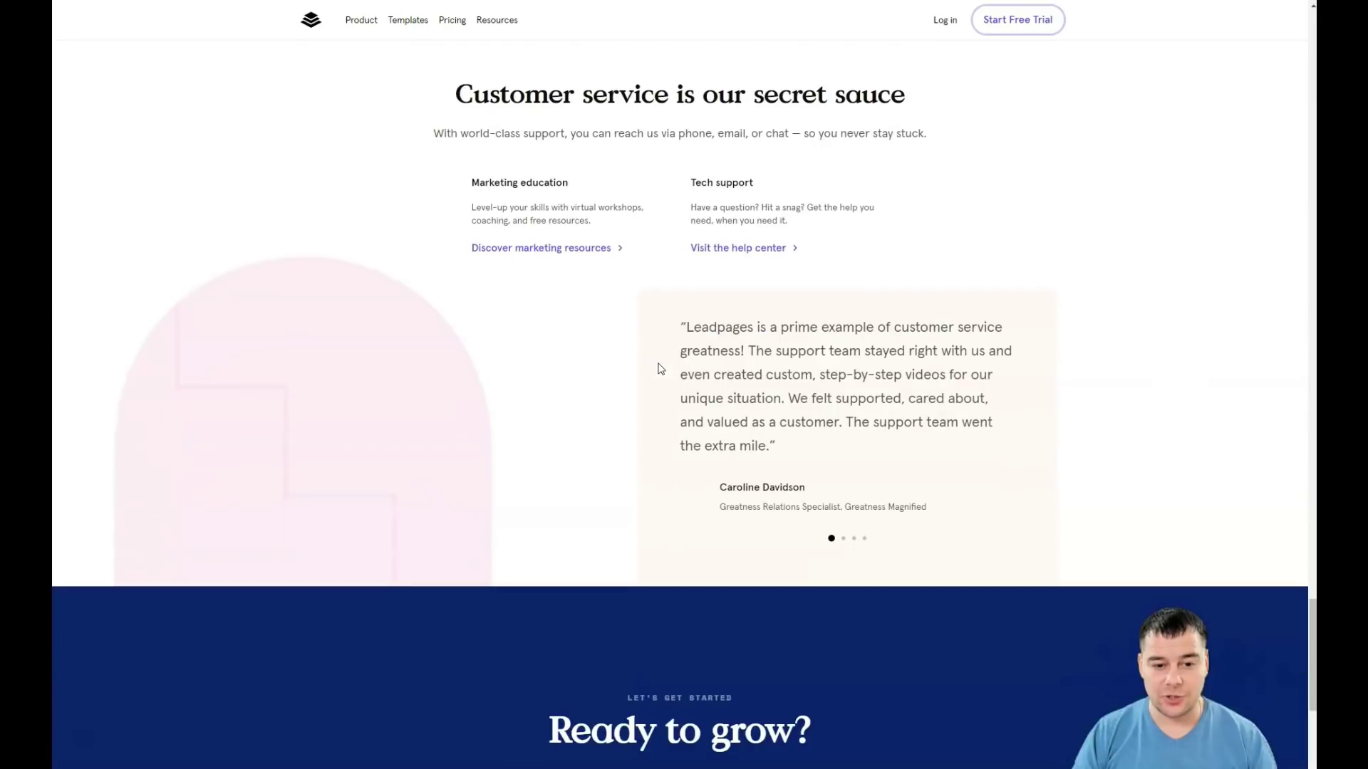
pyautogui.scroll(-5, 661, 368)
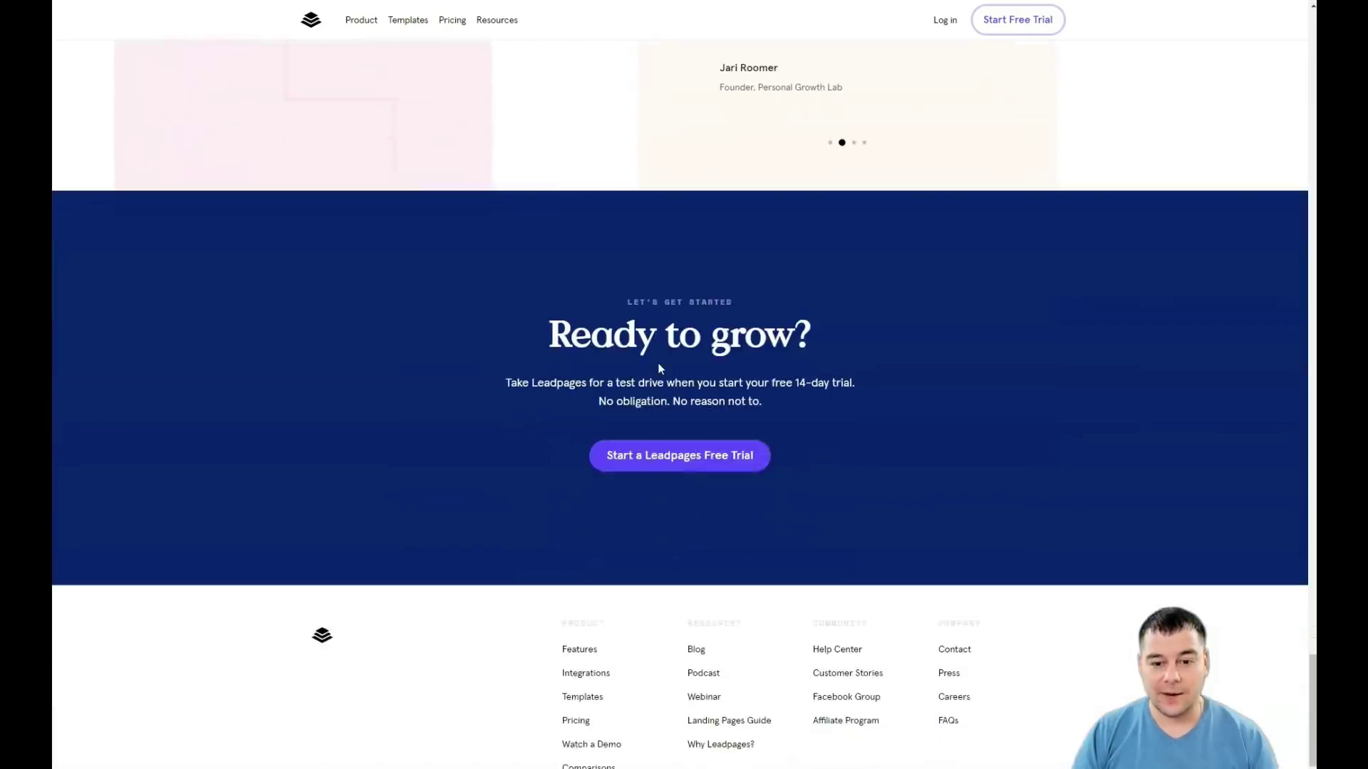
pyautogui.scroll(-1, 658, 367)
# Review the homepage sections on templates, performance tracking, conversion tools and website building again, ending at the opening headline
pyautogui.scroll(15, 661, 369)
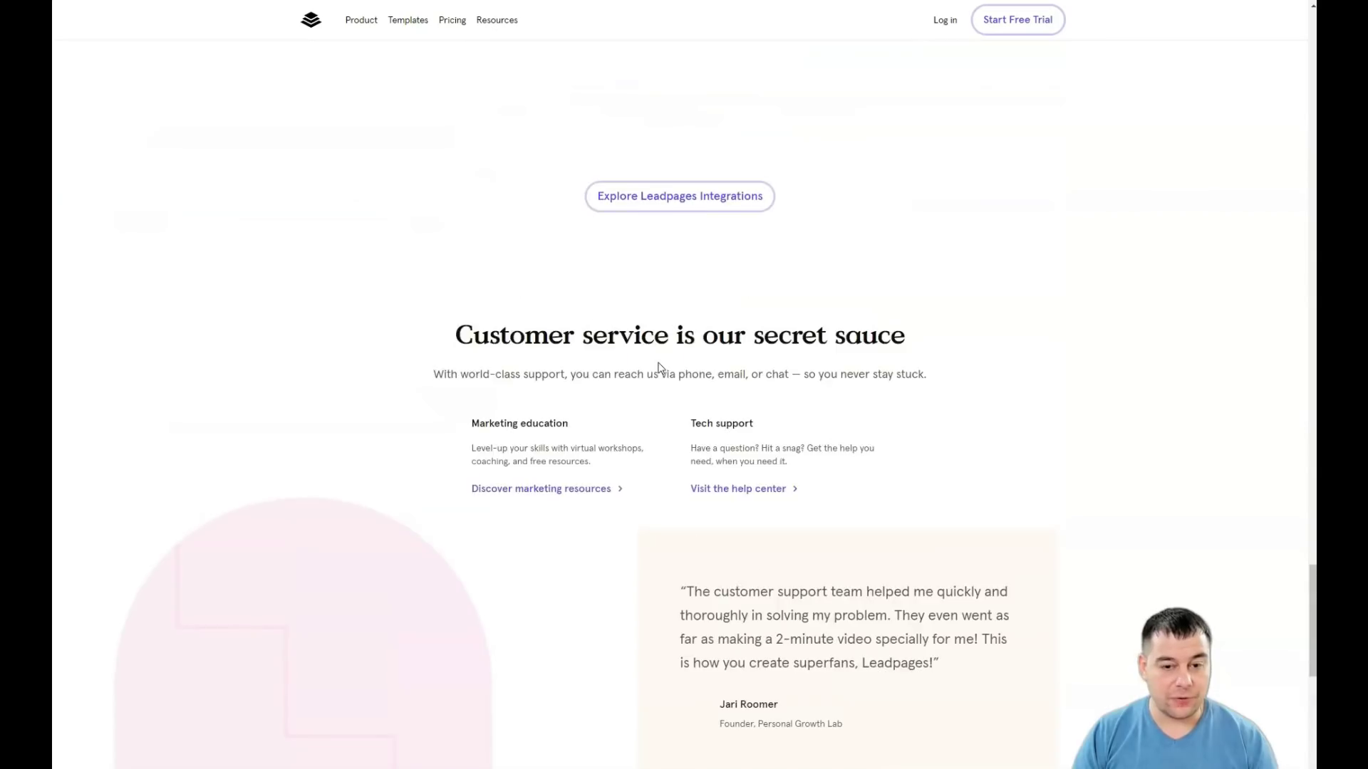
pyautogui.scroll(11, 660, 369)
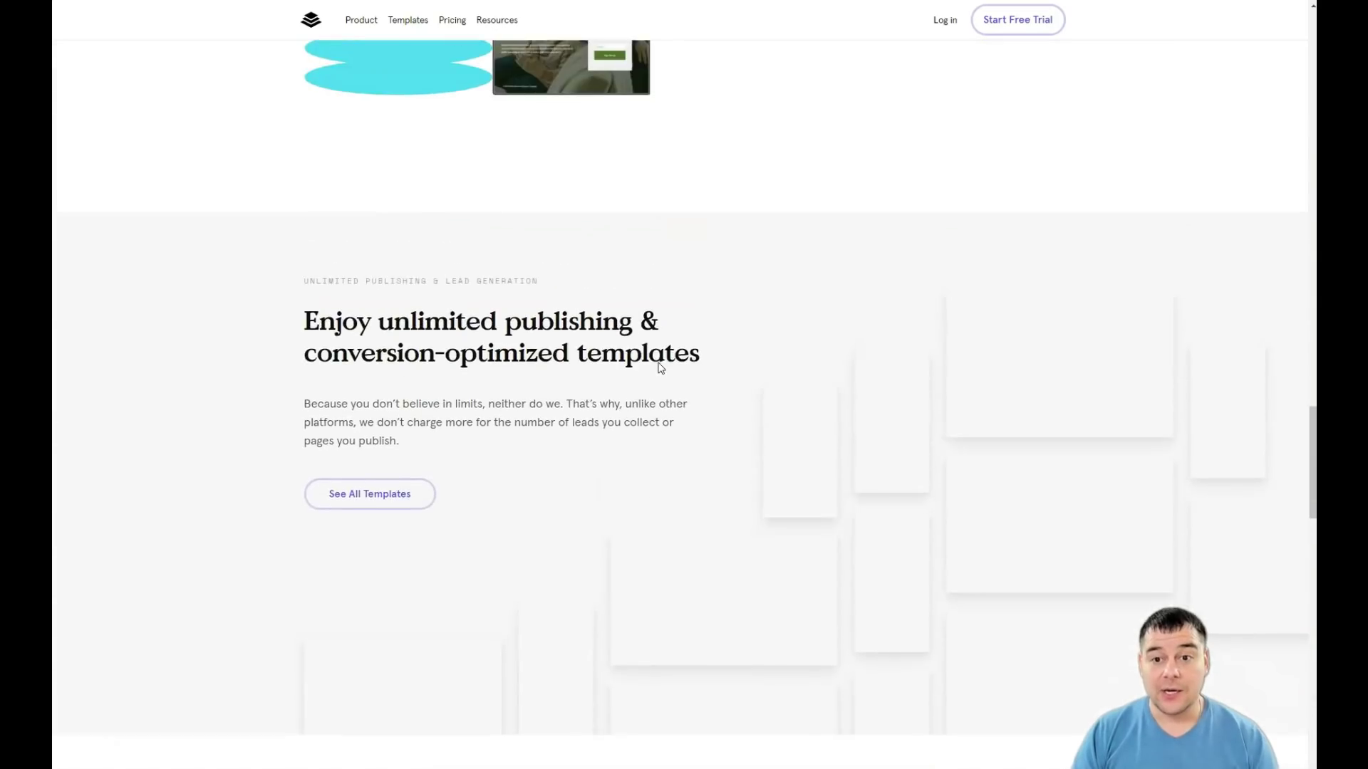
pyautogui.scroll(8, 661, 369)
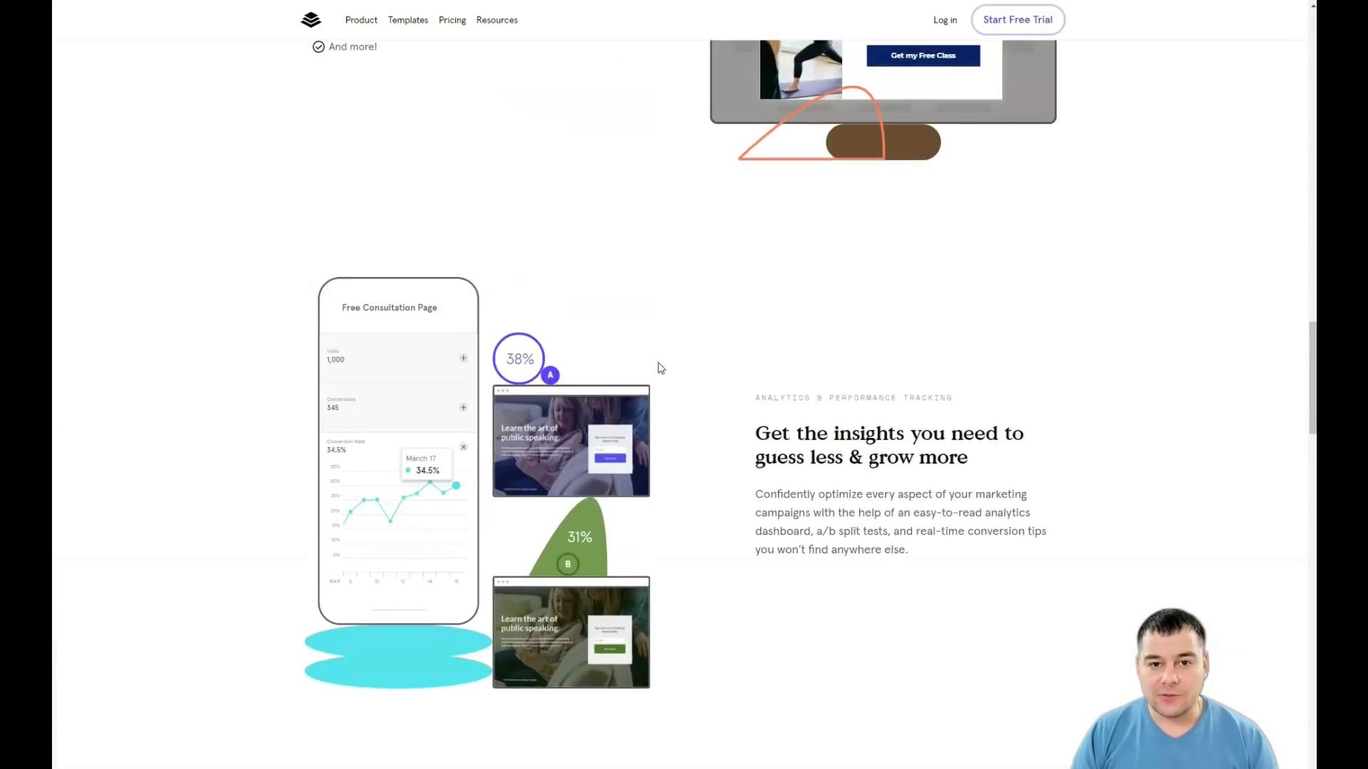
pyautogui.scroll(2, 660, 368)
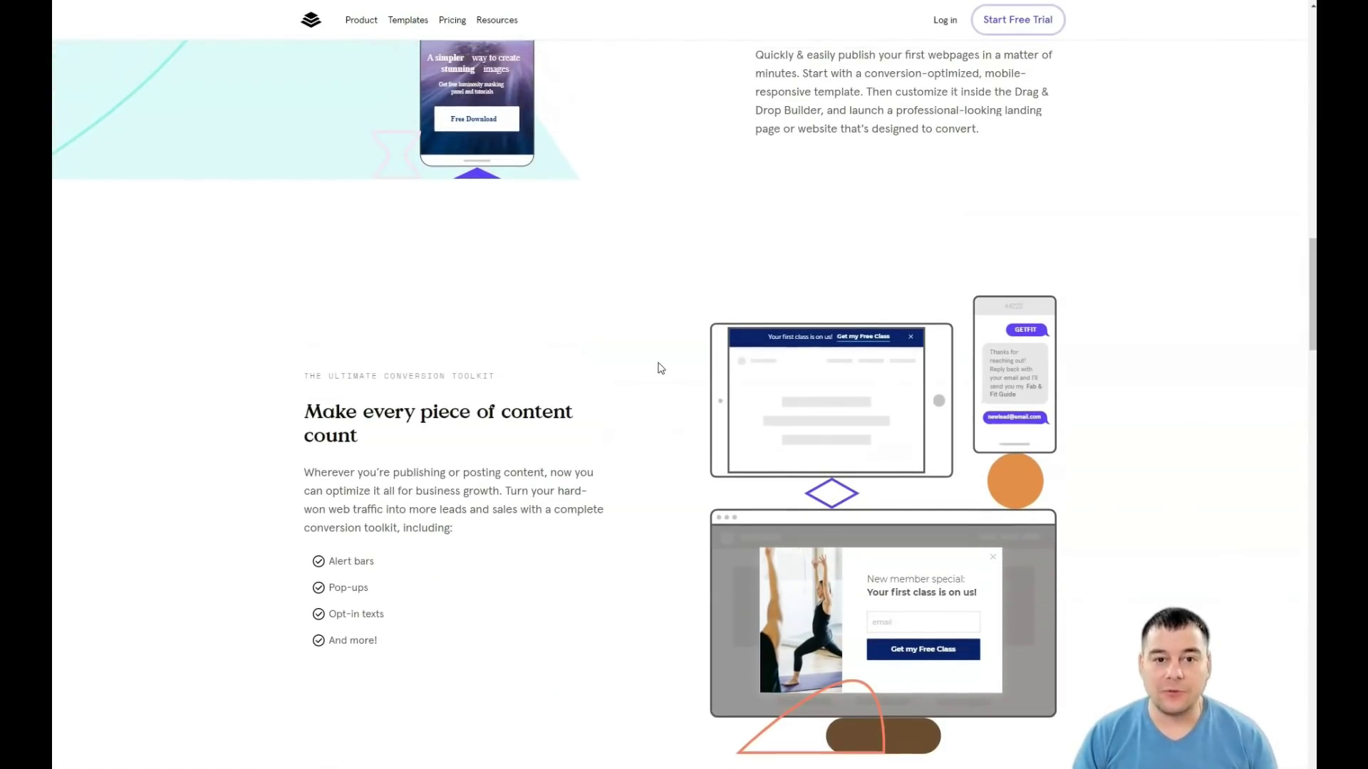
pyautogui.scroll(4, 663, 369)
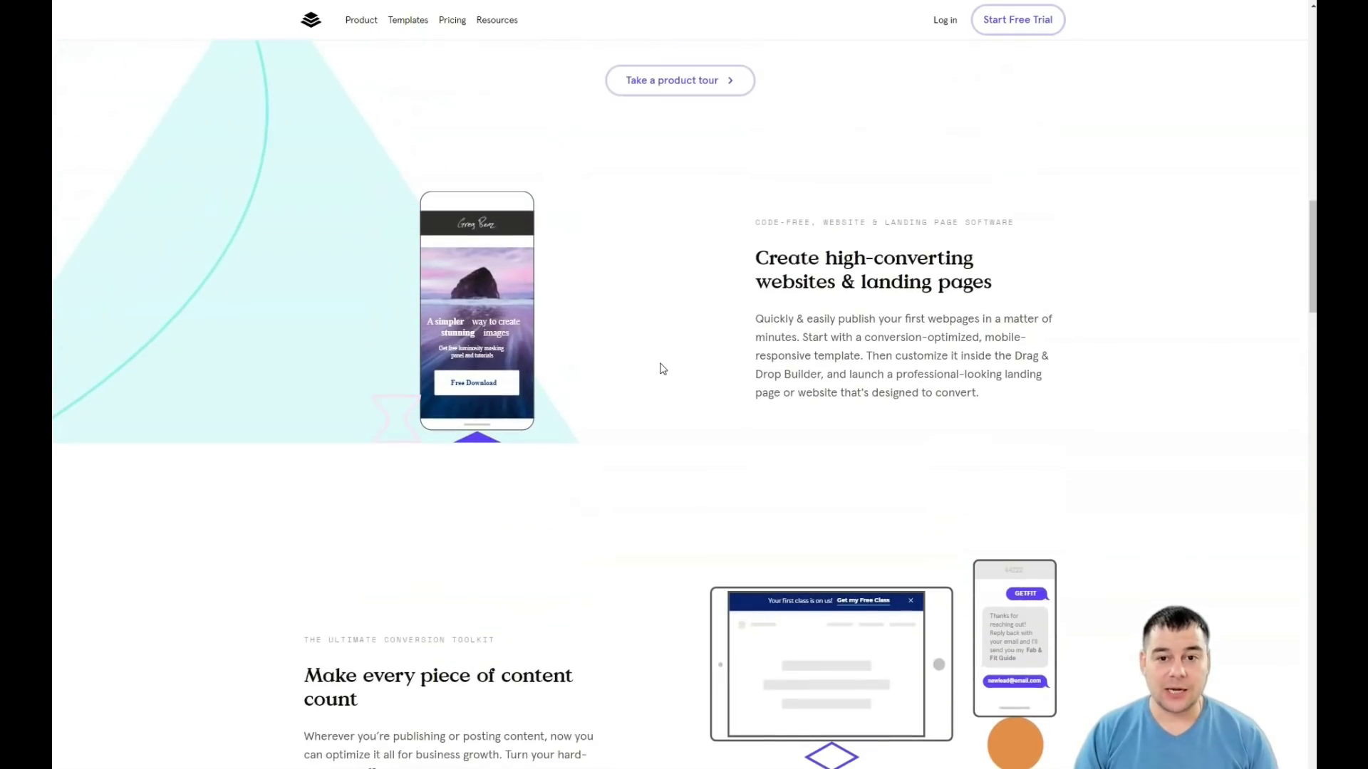
pyautogui.scroll(1, 662, 368)
pyautogui.scroll(2, 663, 369)
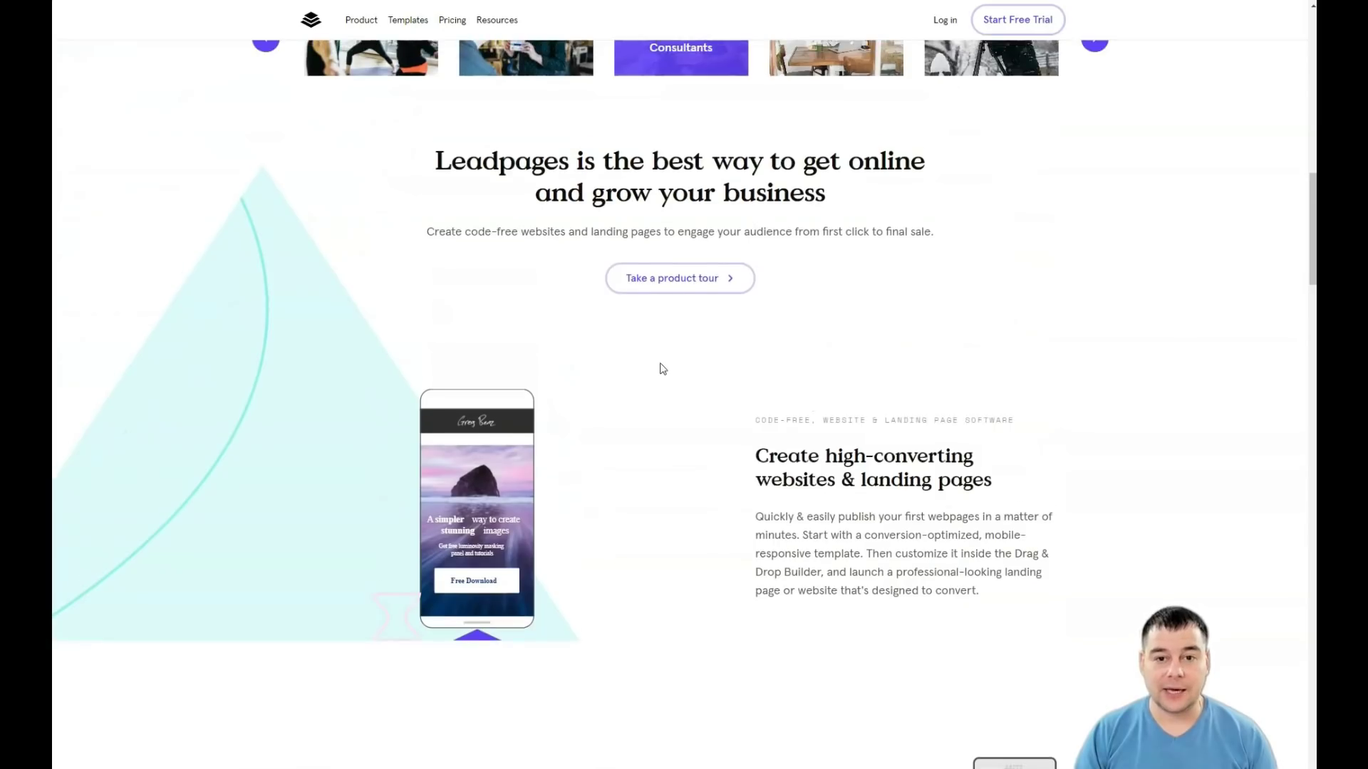
pyautogui.scroll(6, 663, 368)
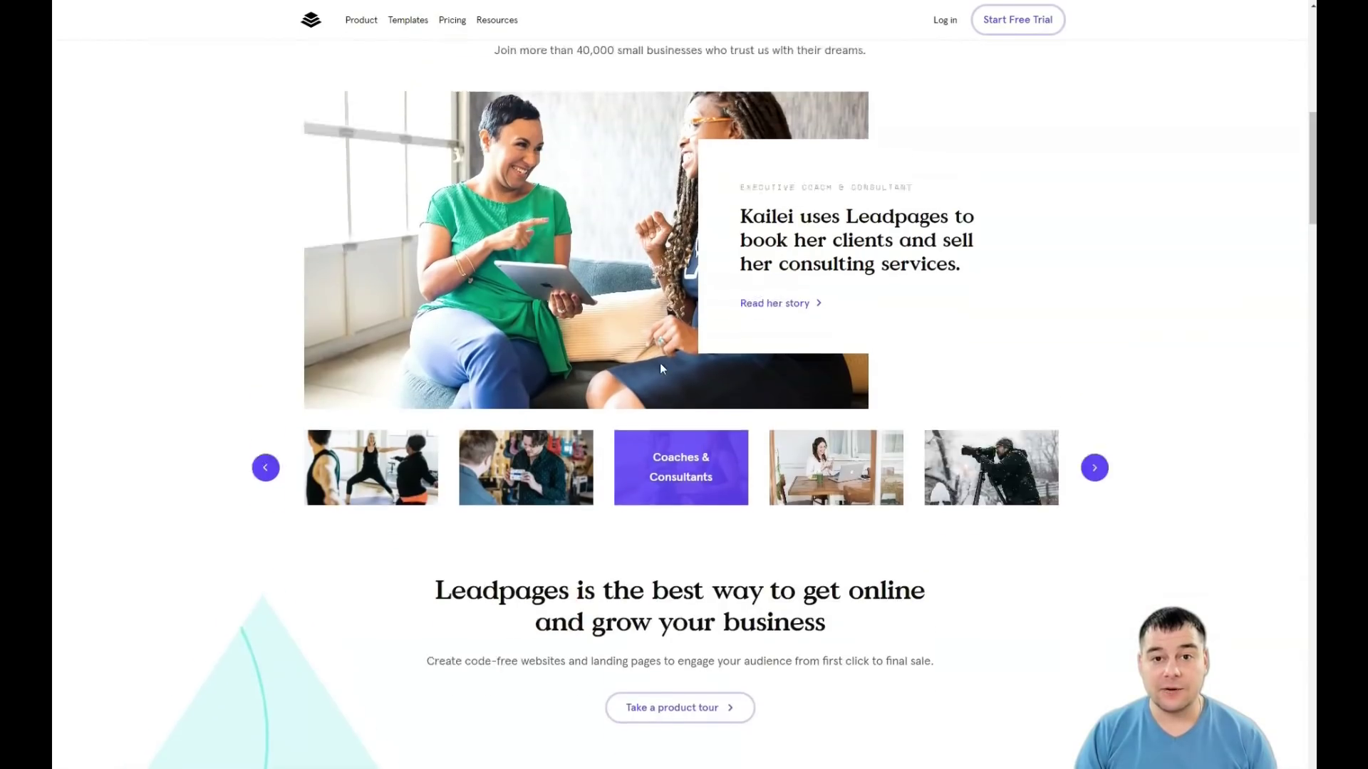
pyautogui.scroll(4, 661, 367)
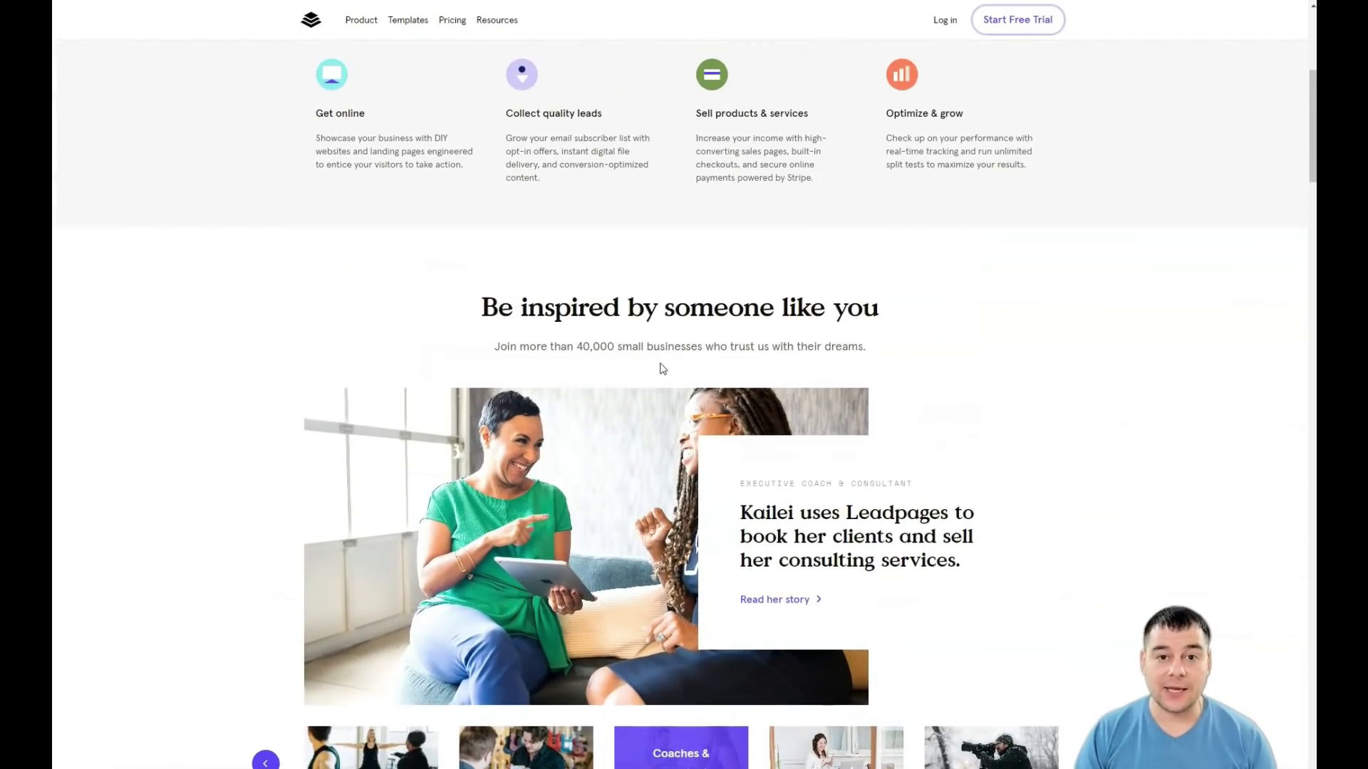
pyautogui.scroll(1, 662, 368)
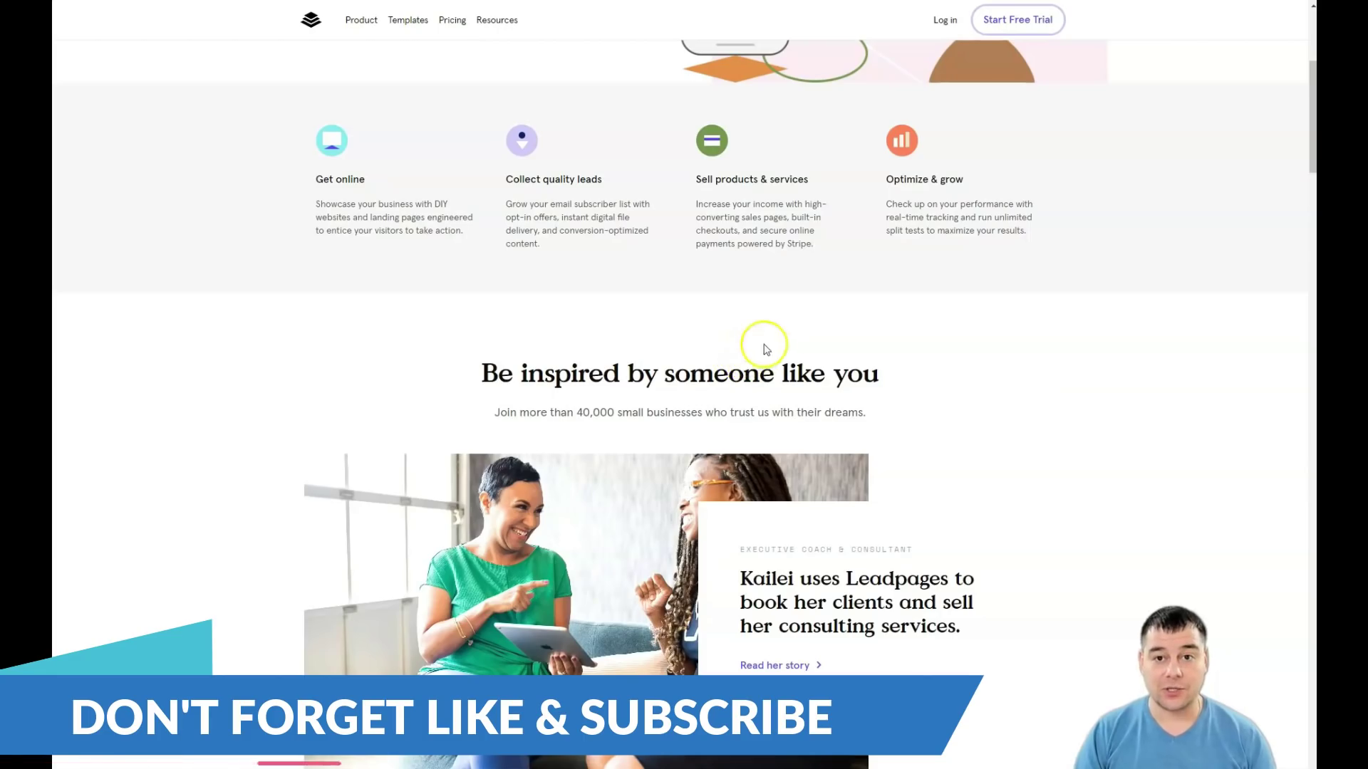
pyautogui.scroll(4, 939, 187)
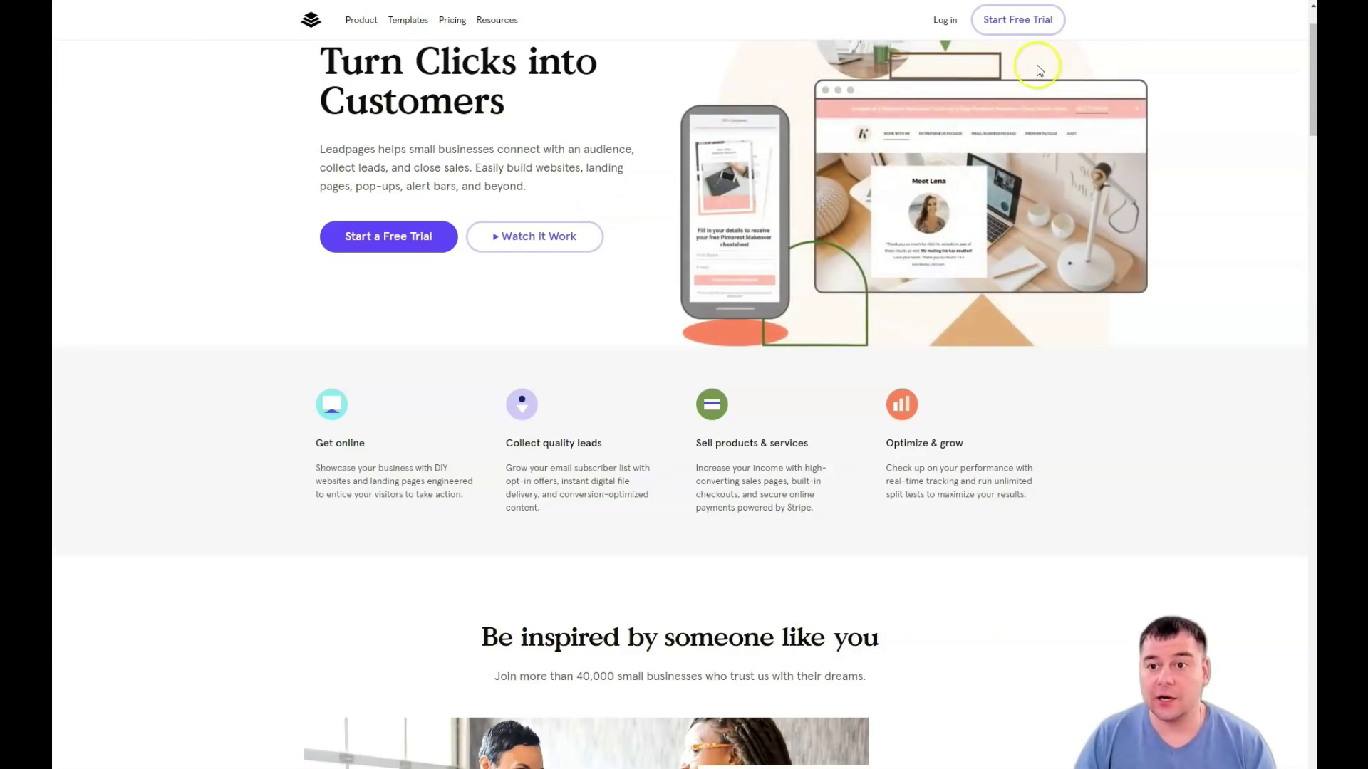
# Open the free trial offer and compare the prices and features of the Advanced, Pro and Standard plans
pyautogui.click(1013, 30)
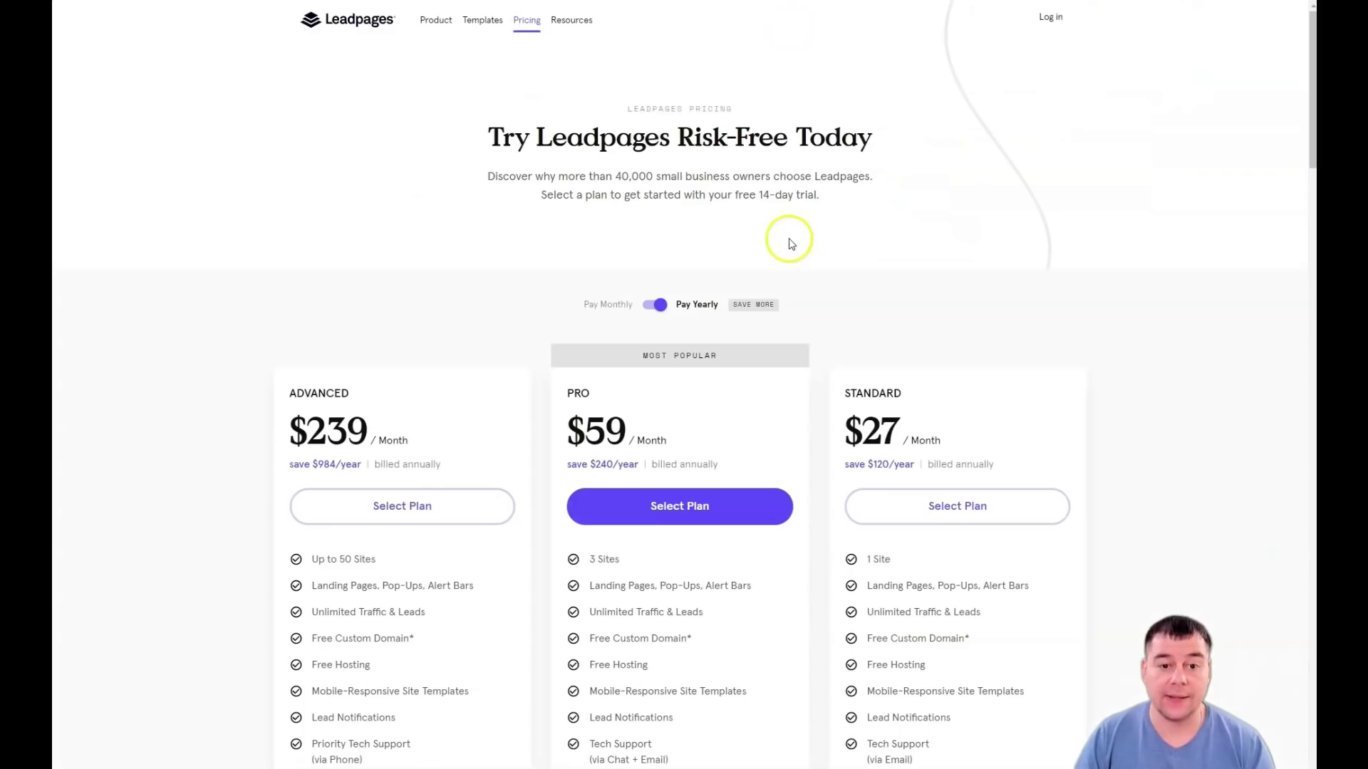
pyautogui.scroll(-1, 846, 235)
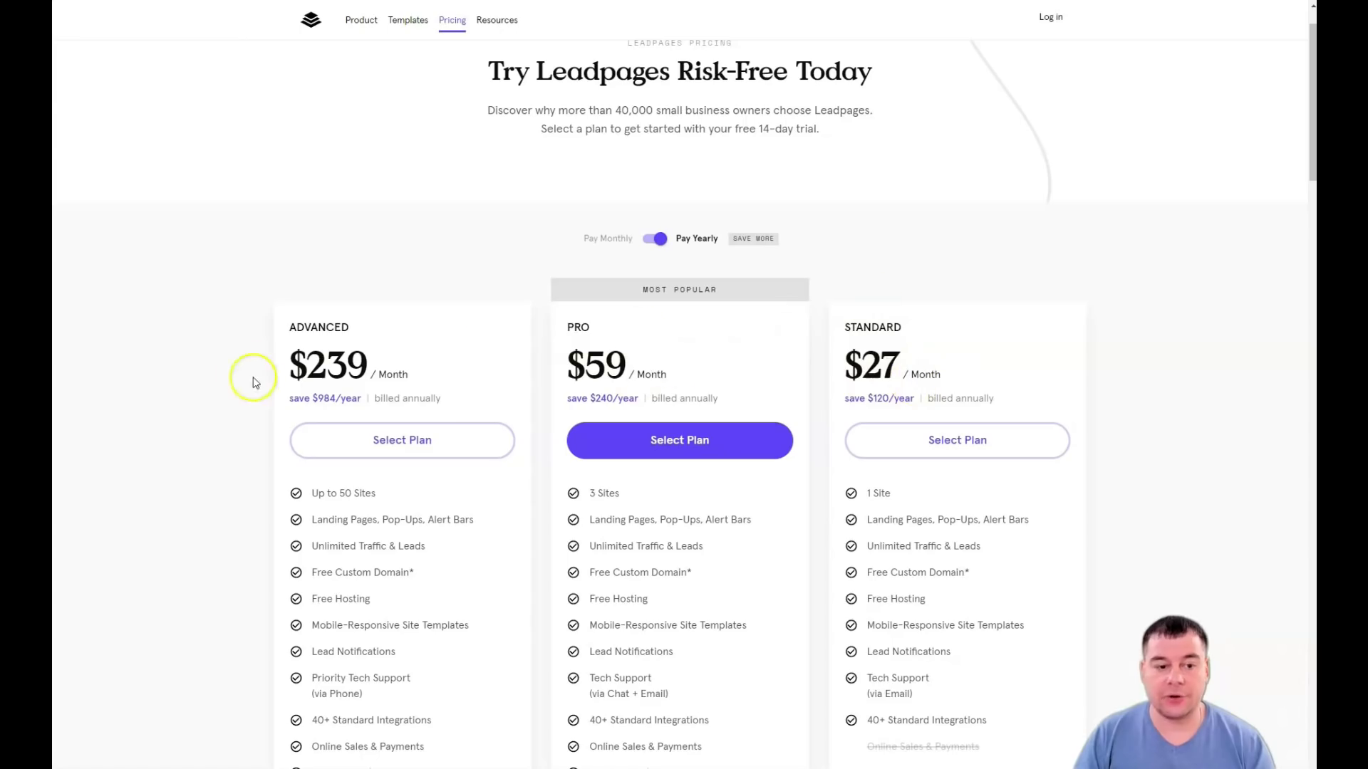
pyautogui.scroll(-3, 784, 499)
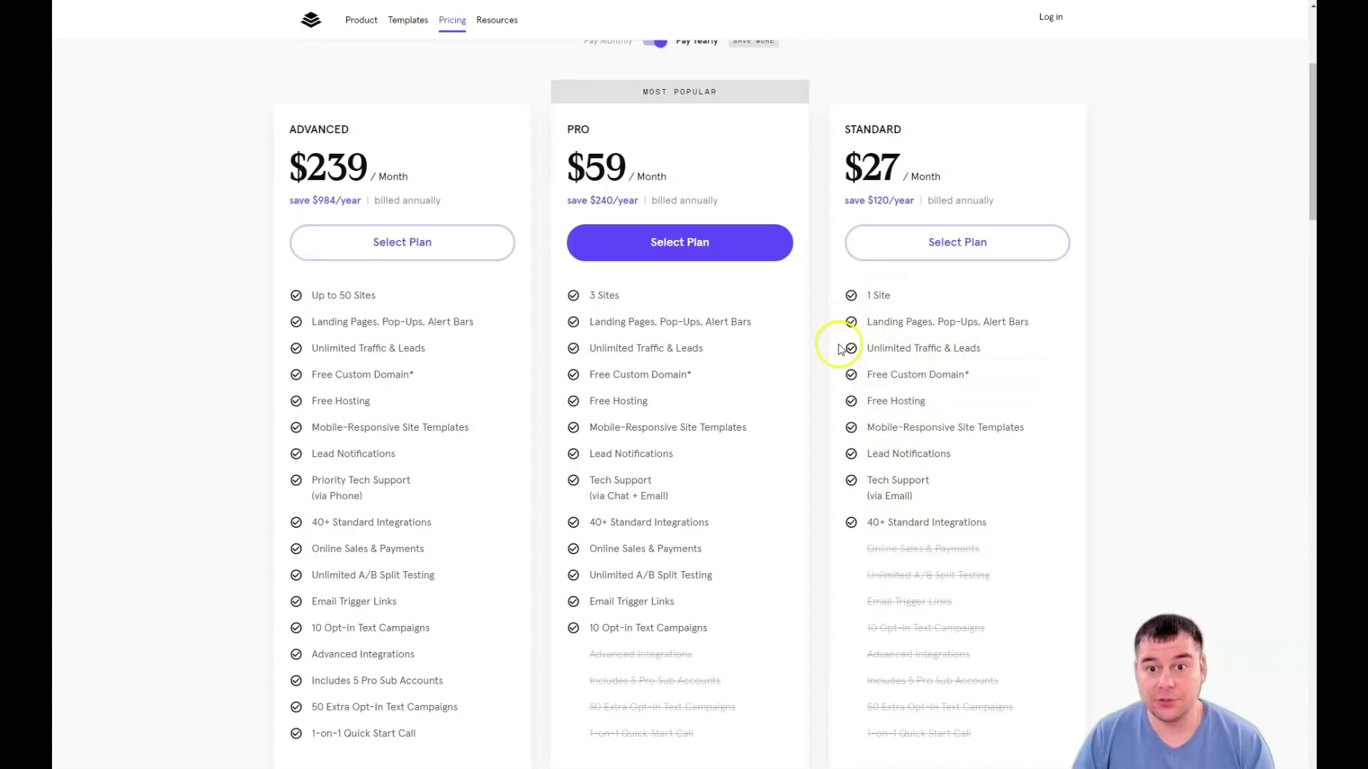
pyautogui.scroll(4, 817, 344)
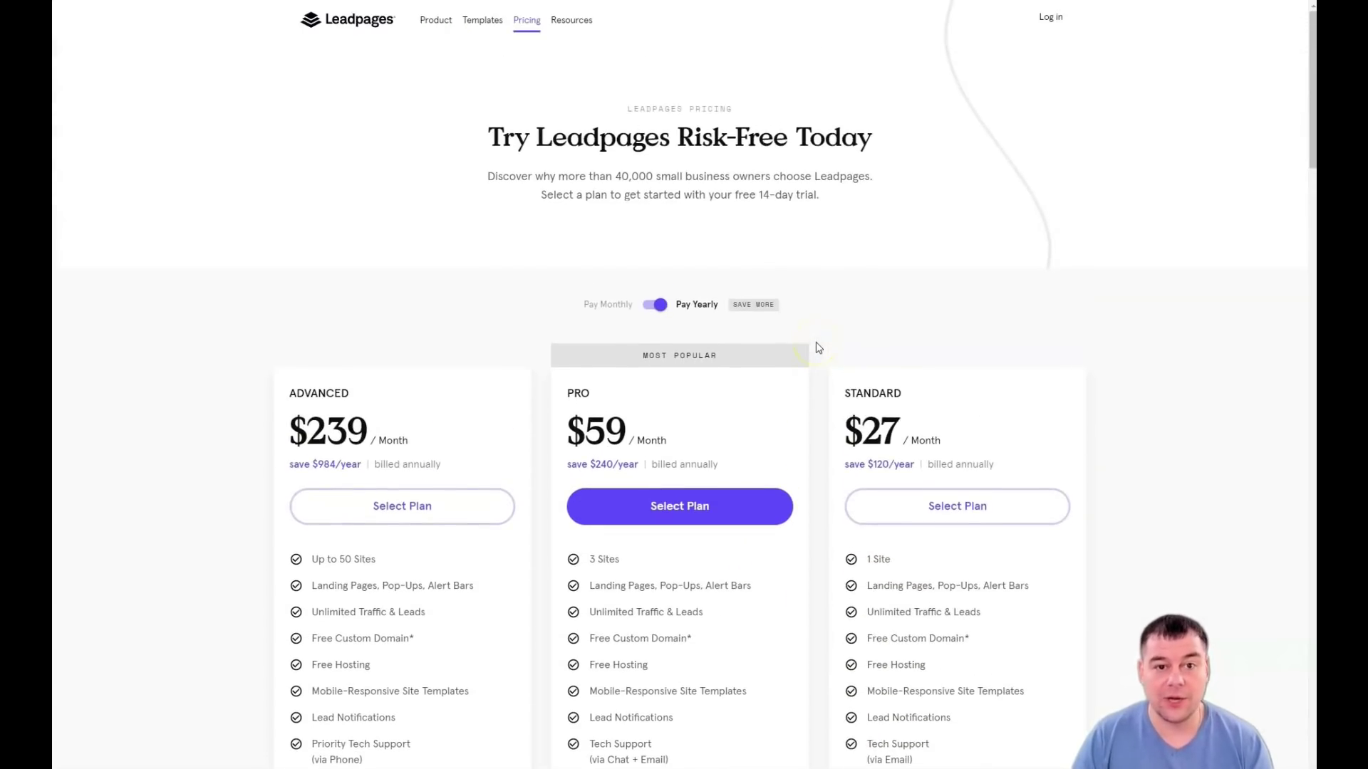
pyautogui.scroll(-2, 748, 456)
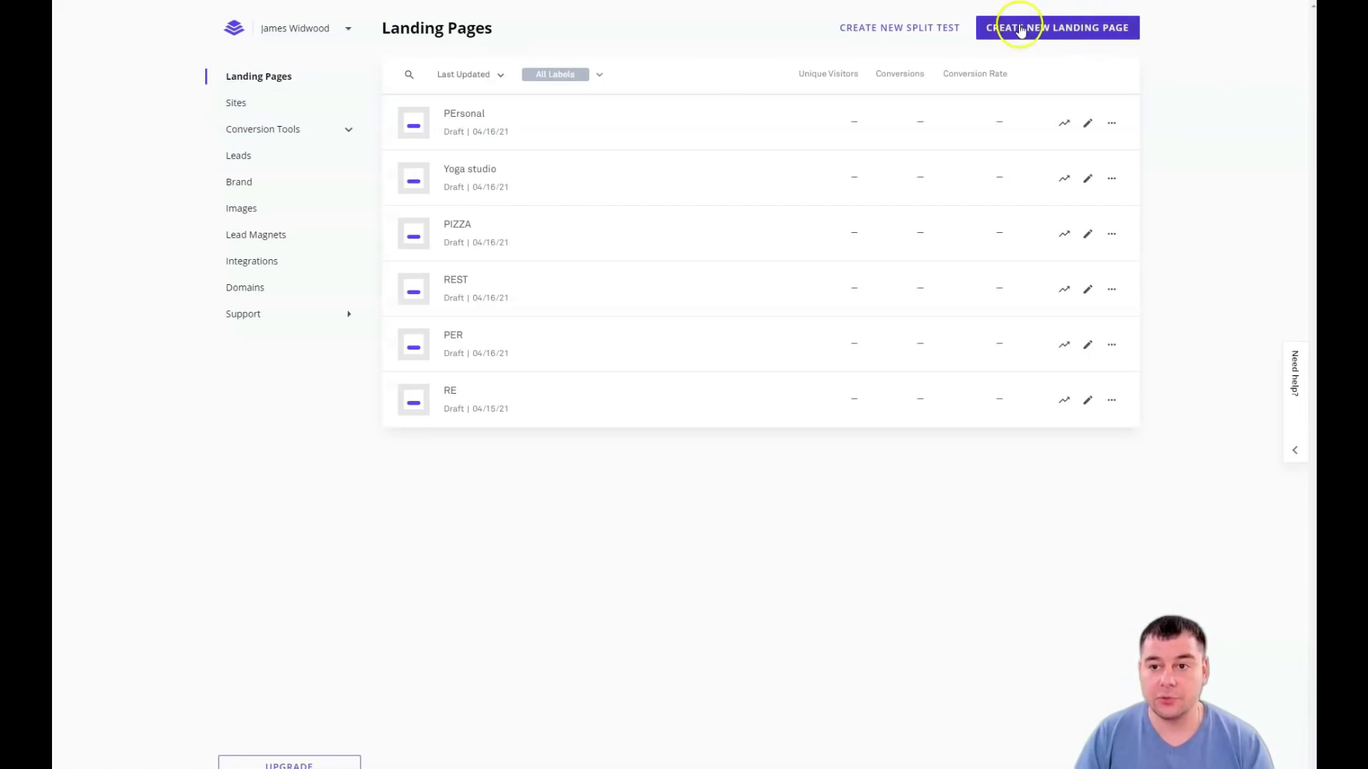
# Start a new landing page and browse the template gallery from opt-in and webinar pages to checkout, event and consultation designs
pyautogui.click(1023, 30)
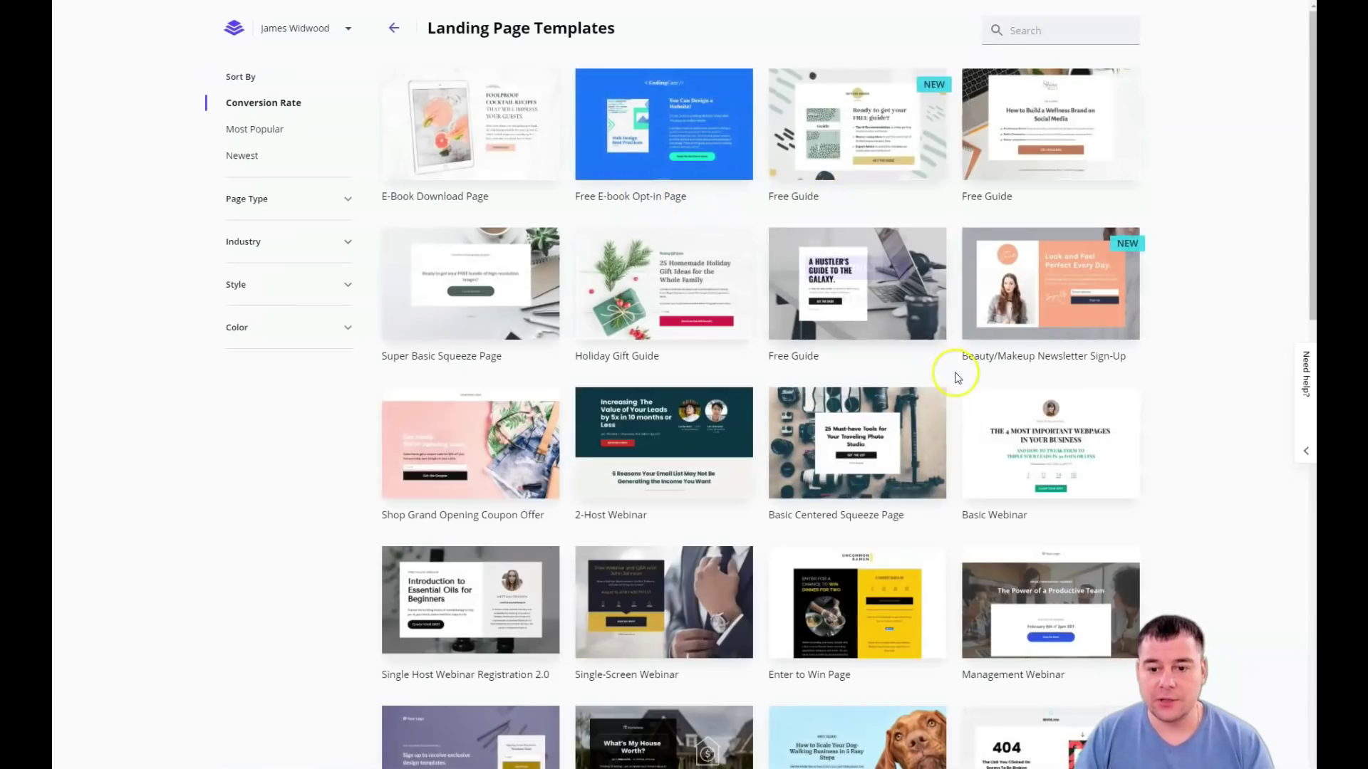
pyautogui.scroll(-1, 892, 387)
pyautogui.scroll(-7, 892, 387)
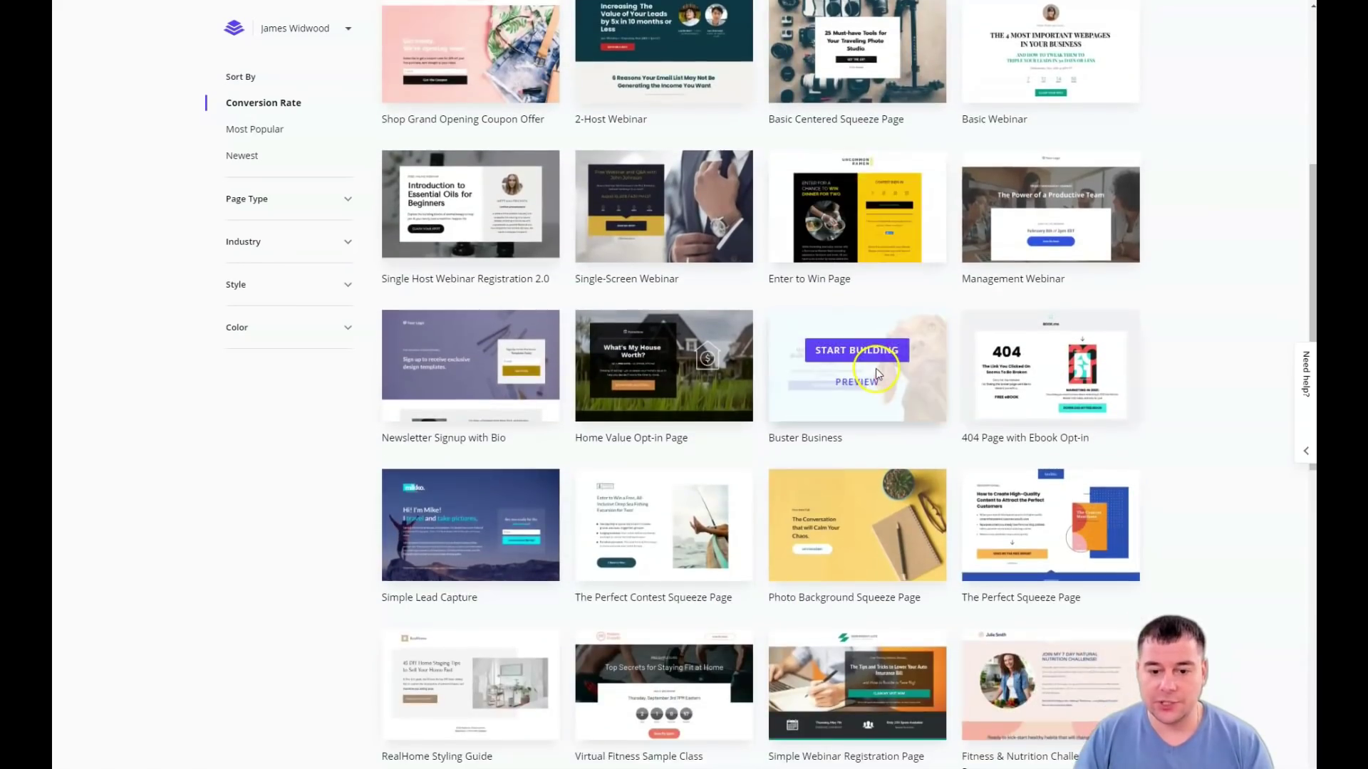
pyautogui.scroll(-1, 878, 375)
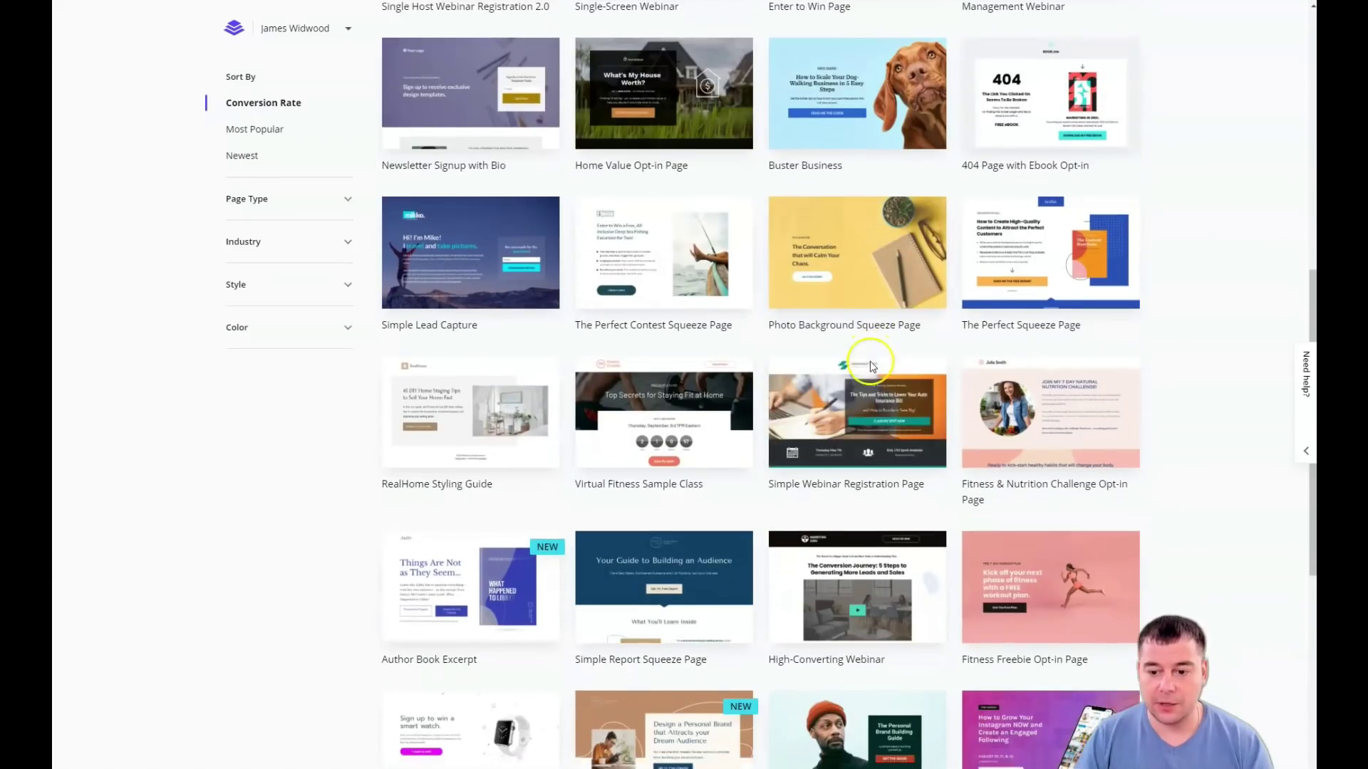
pyautogui.scroll(-3, 814, 303)
pyautogui.scroll(-5, 823, 312)
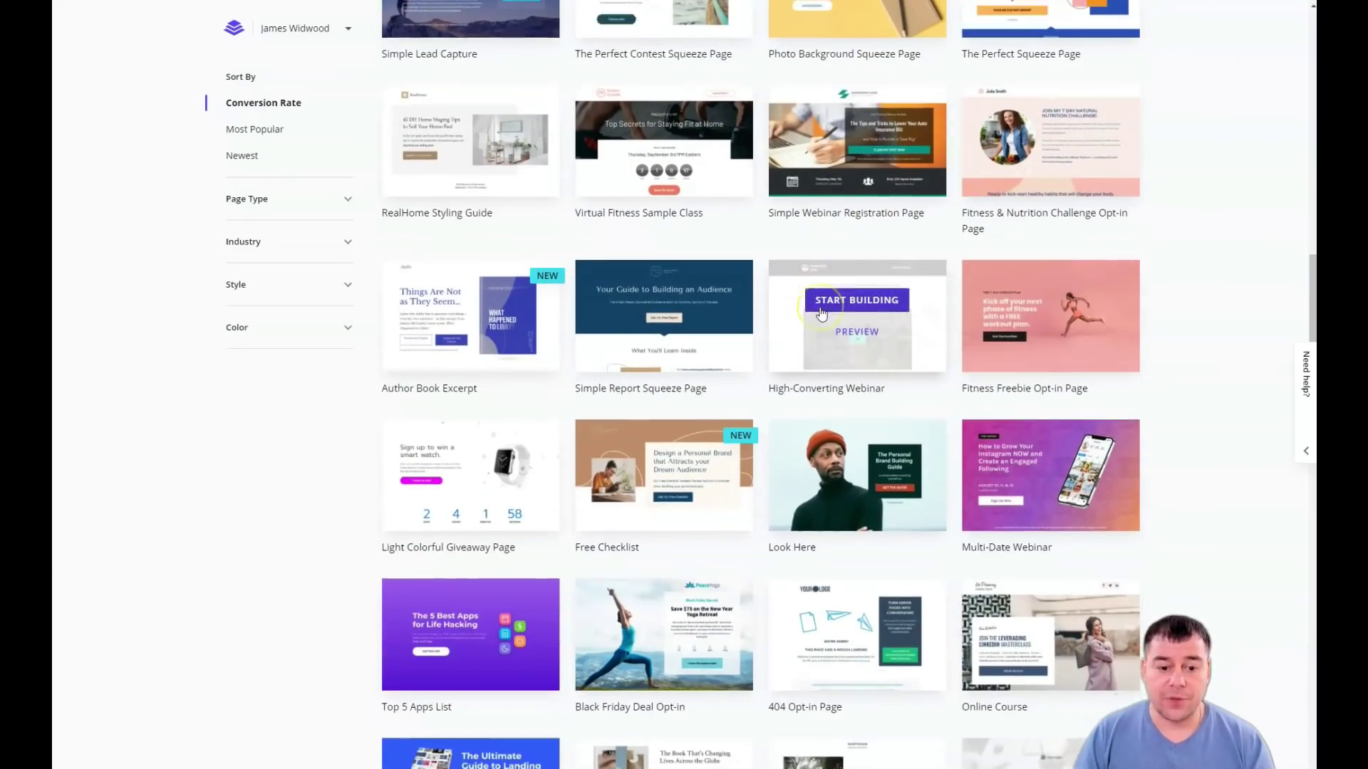
pyautogui.scroll(1, 823, 312)
pyautogui.scroll(-2, 822, 312)
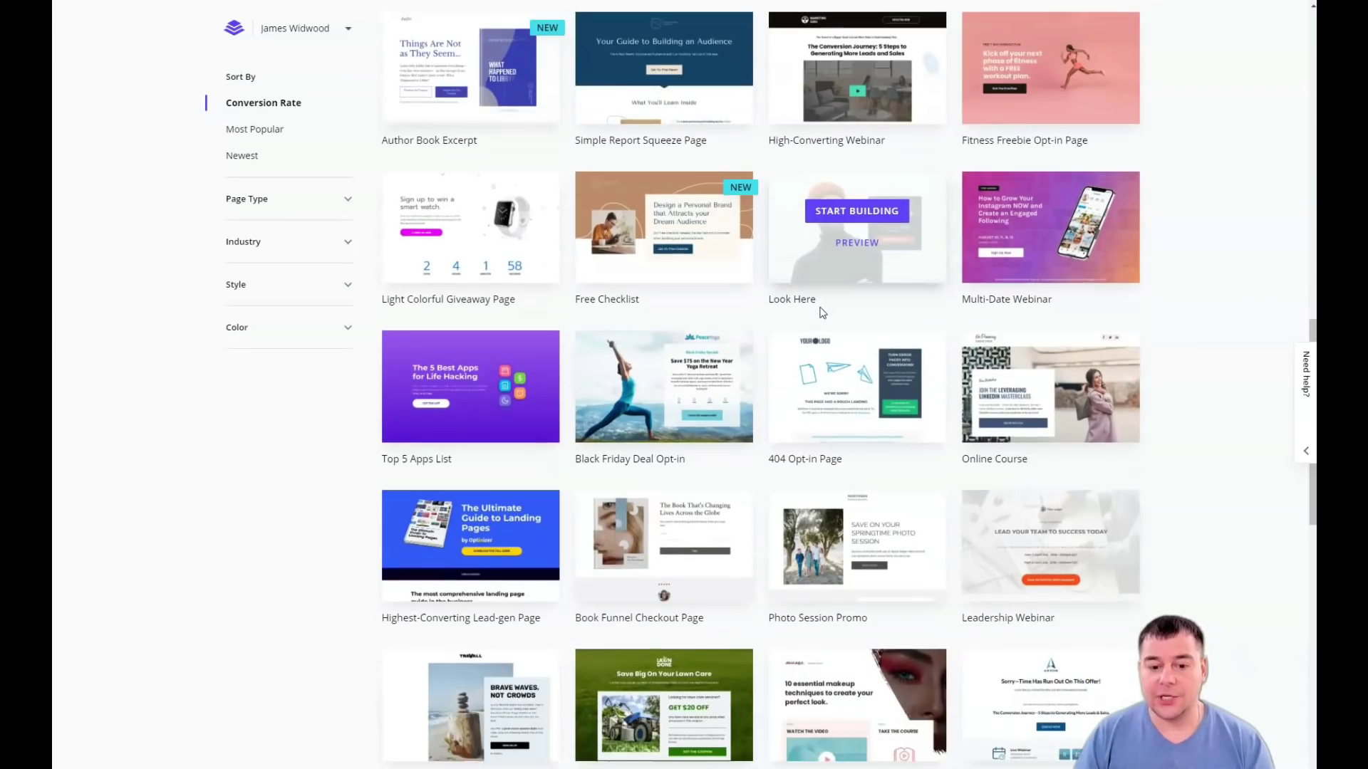
pyautogui.scroll(-3, 823, 312)
pyautogui.scroll(-5, 823, 312)
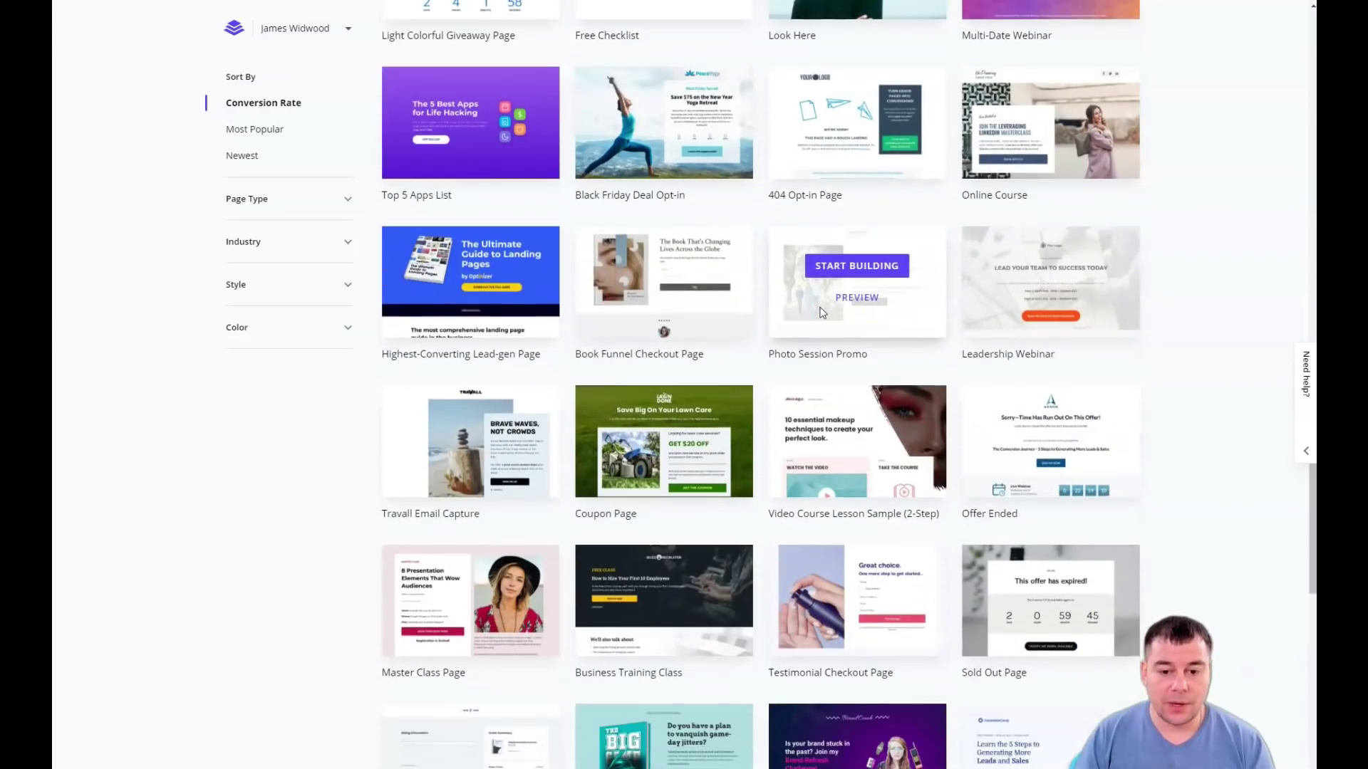
pyautogui.scroll(-2, 823, 312)
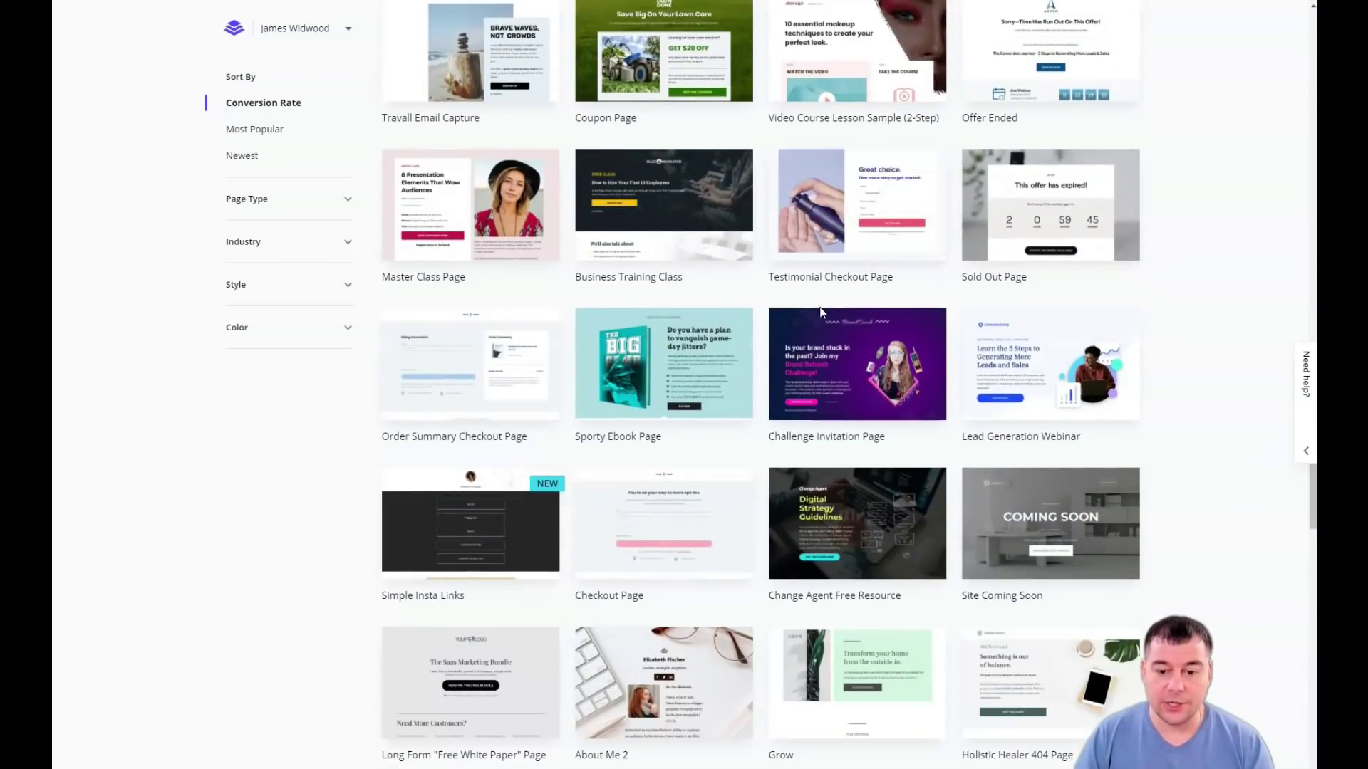
pyautogui.scroll(-2, 821, 308)
pyautogui.scroll(-4, 821, 308)
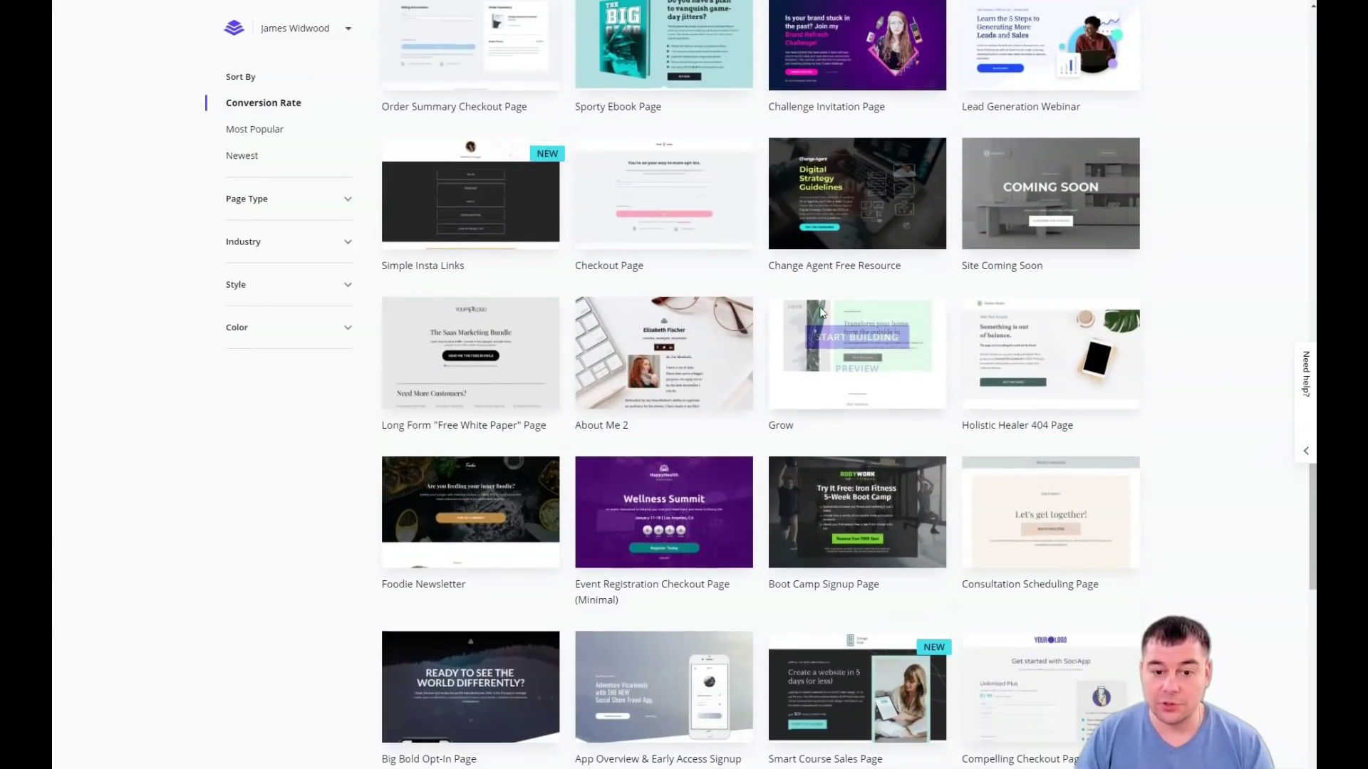
pyautogui.scroll(-7, 823, 312)
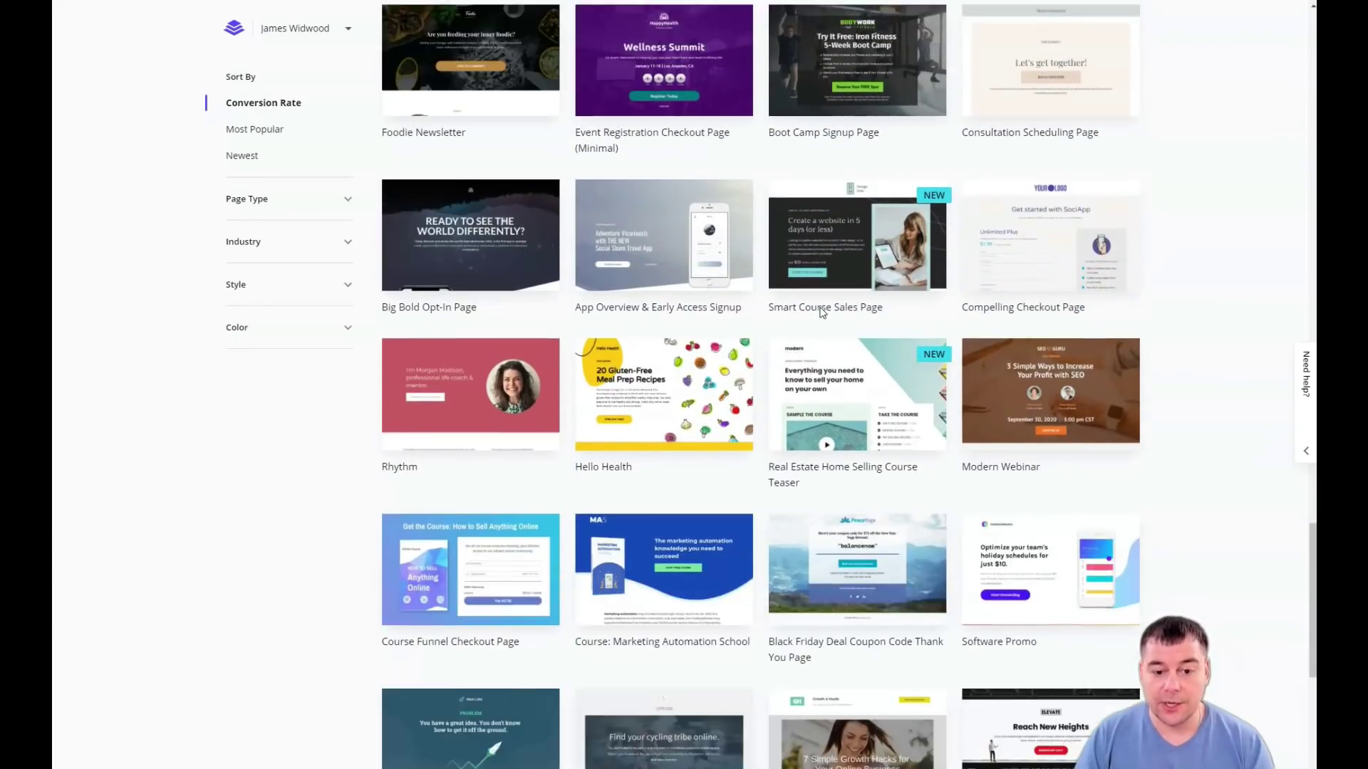
pyautogui.scroll(-3, 823, 312)
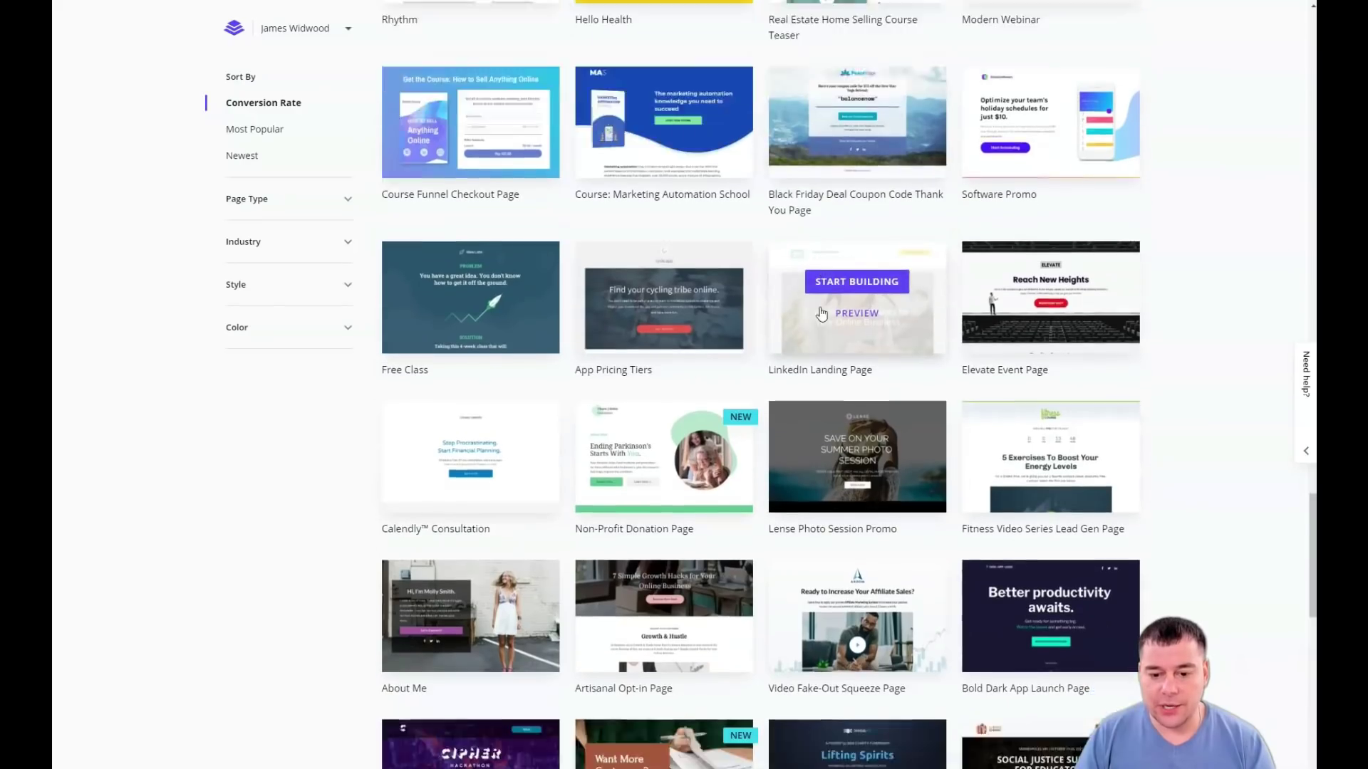
pyautogui.scroll(-3, 821, 308)
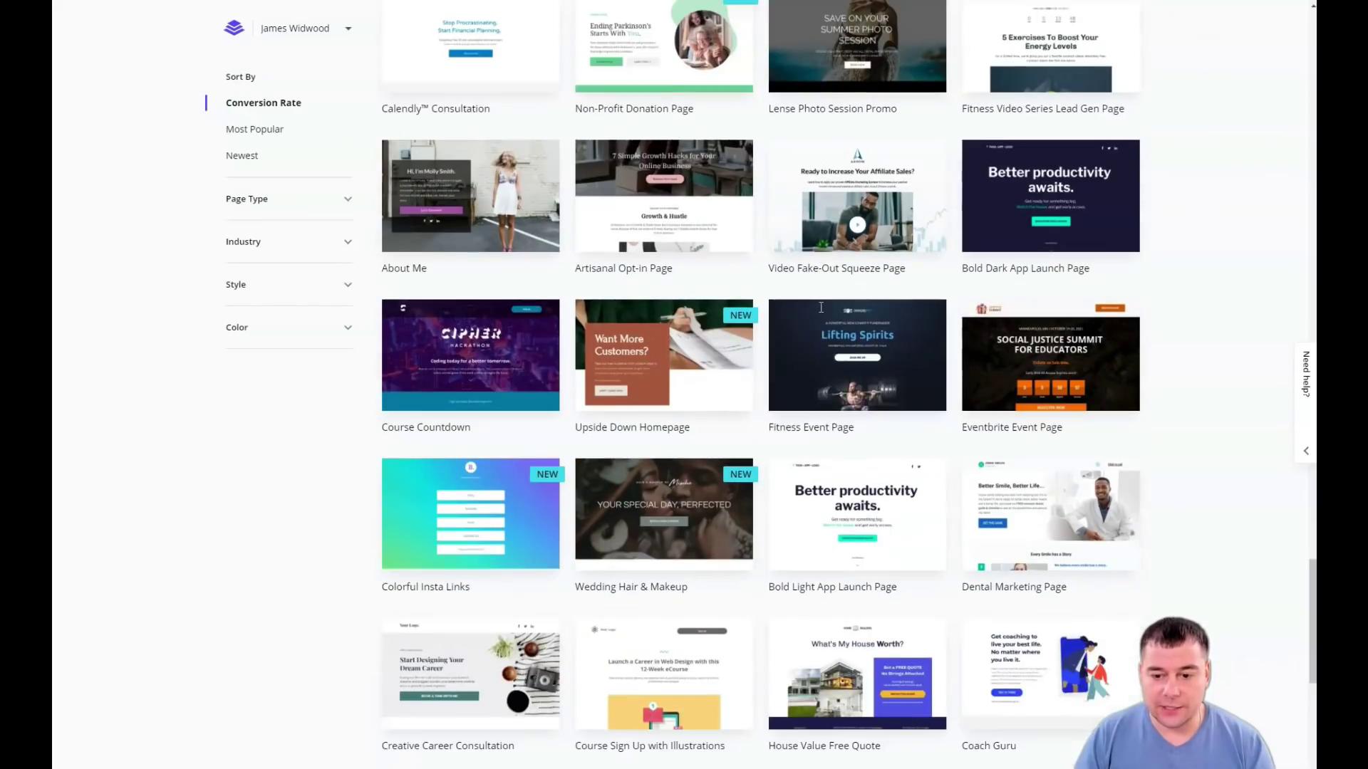
# Start building from the Home Value Opt-in Page template and name the new page Estate
pyautogui.scroll(12, 821, 306)
pyautogui.scroll(11, 821, 305)
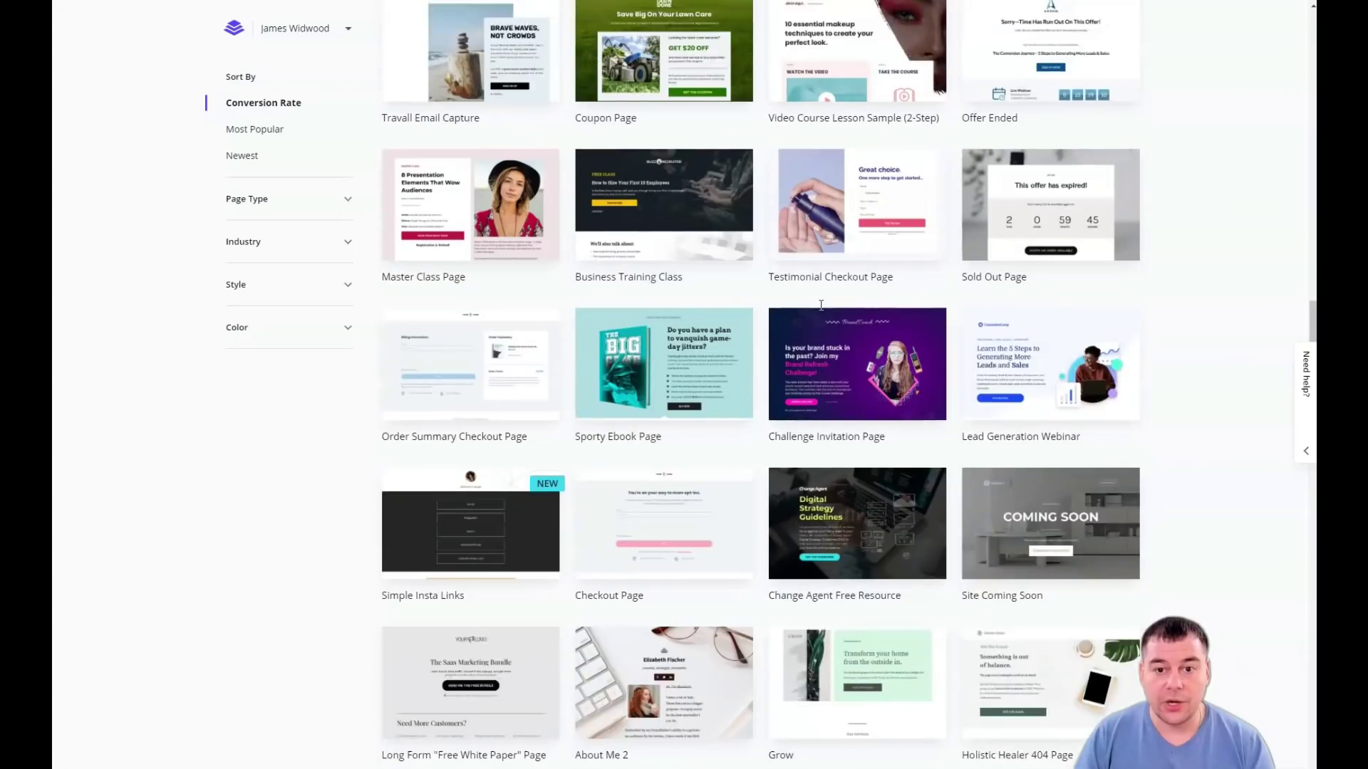
pyautogui.scroll(3, 821, 310)
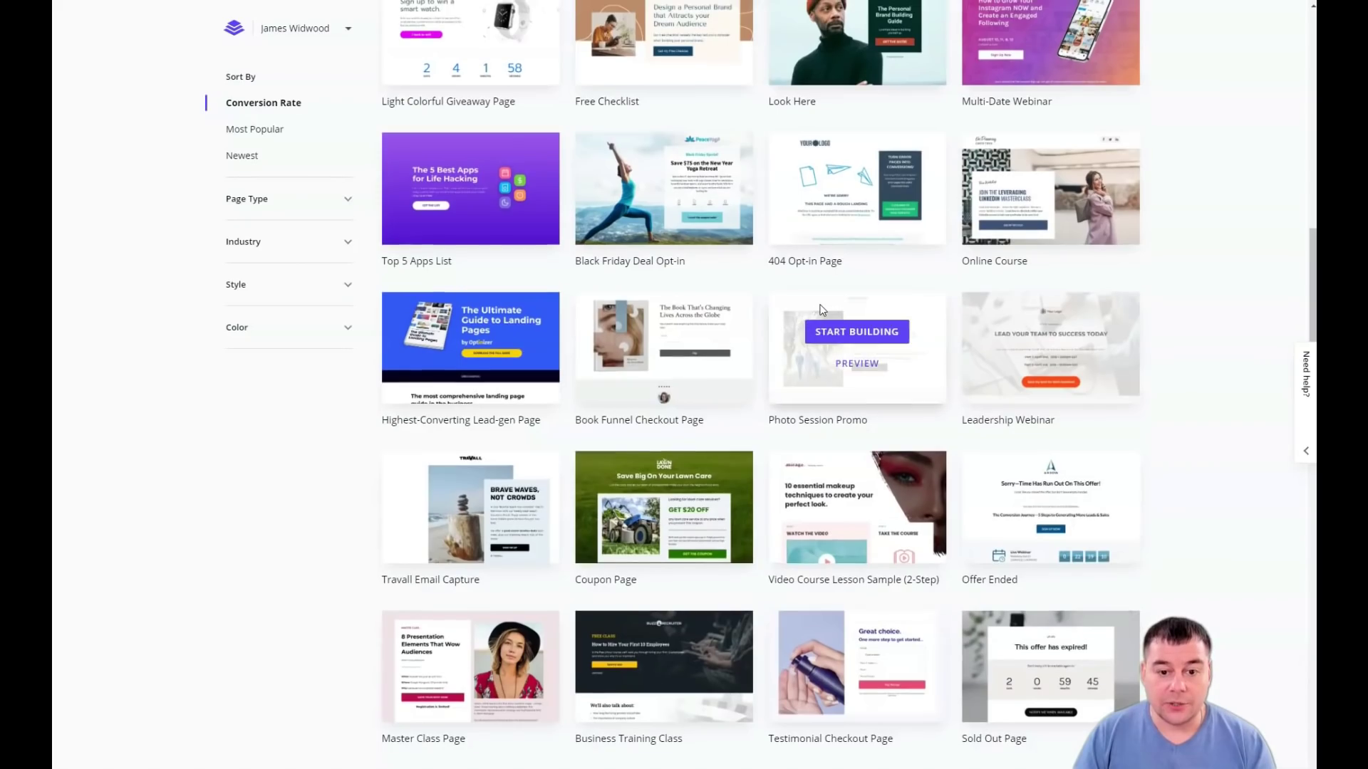
pyautogui.moveTo(700, 358)
pyautogui.scroll(9, 700, 356)
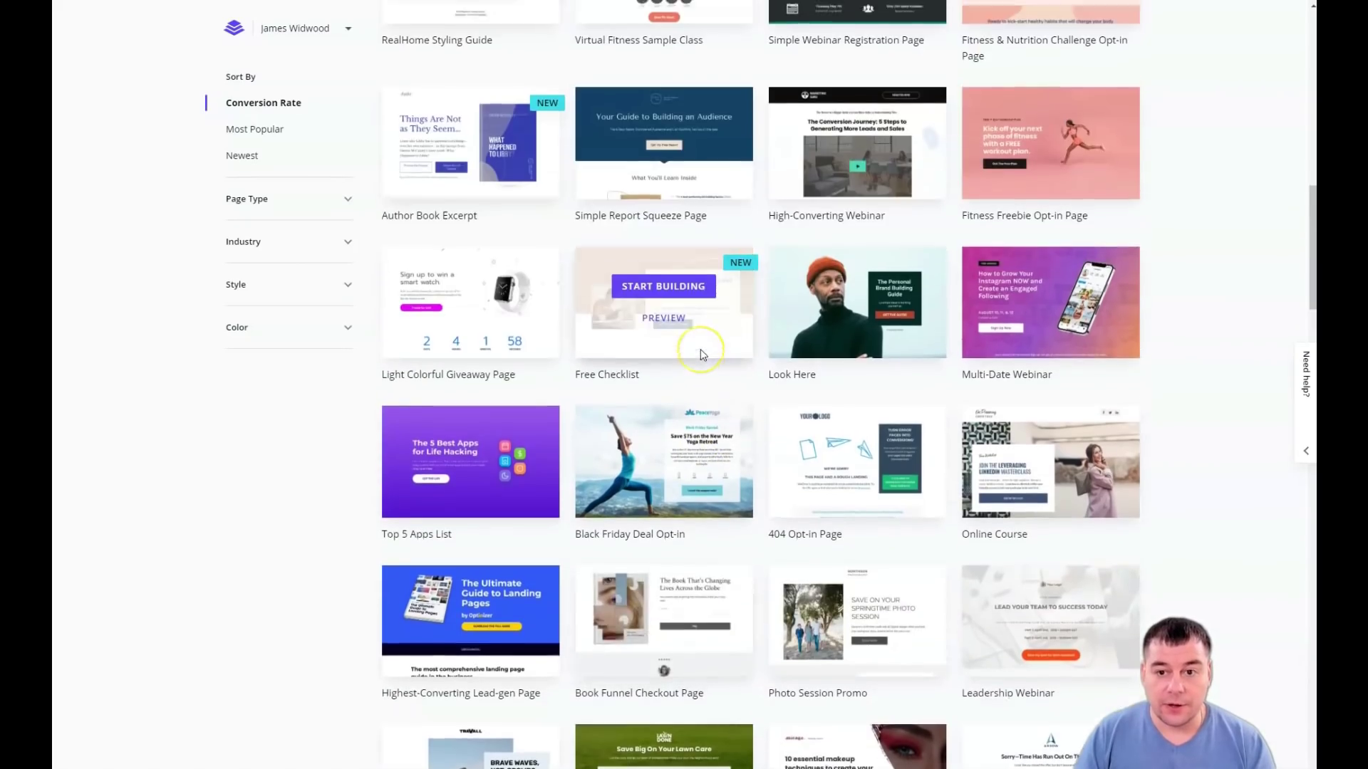
pyautogui.scroll(2, 700, 349)
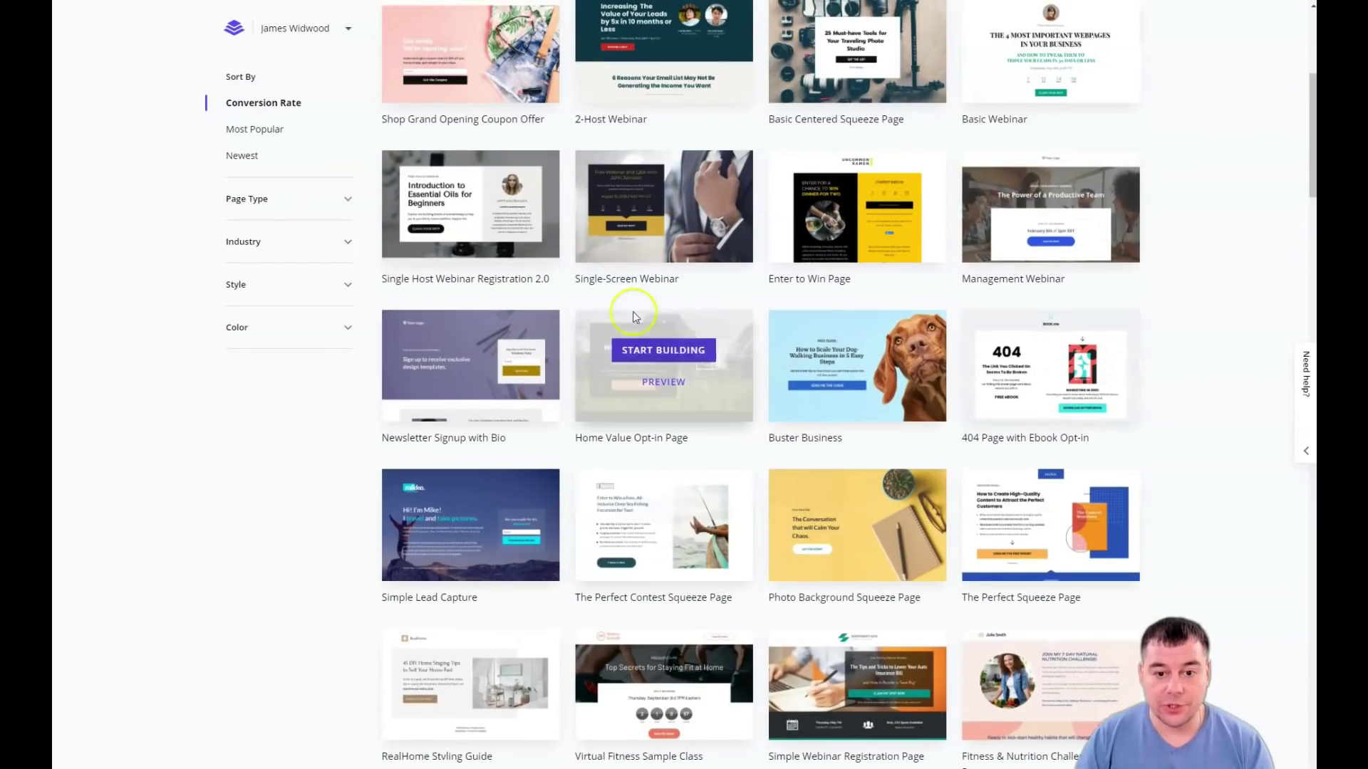
pyautogui.click(659, 358)
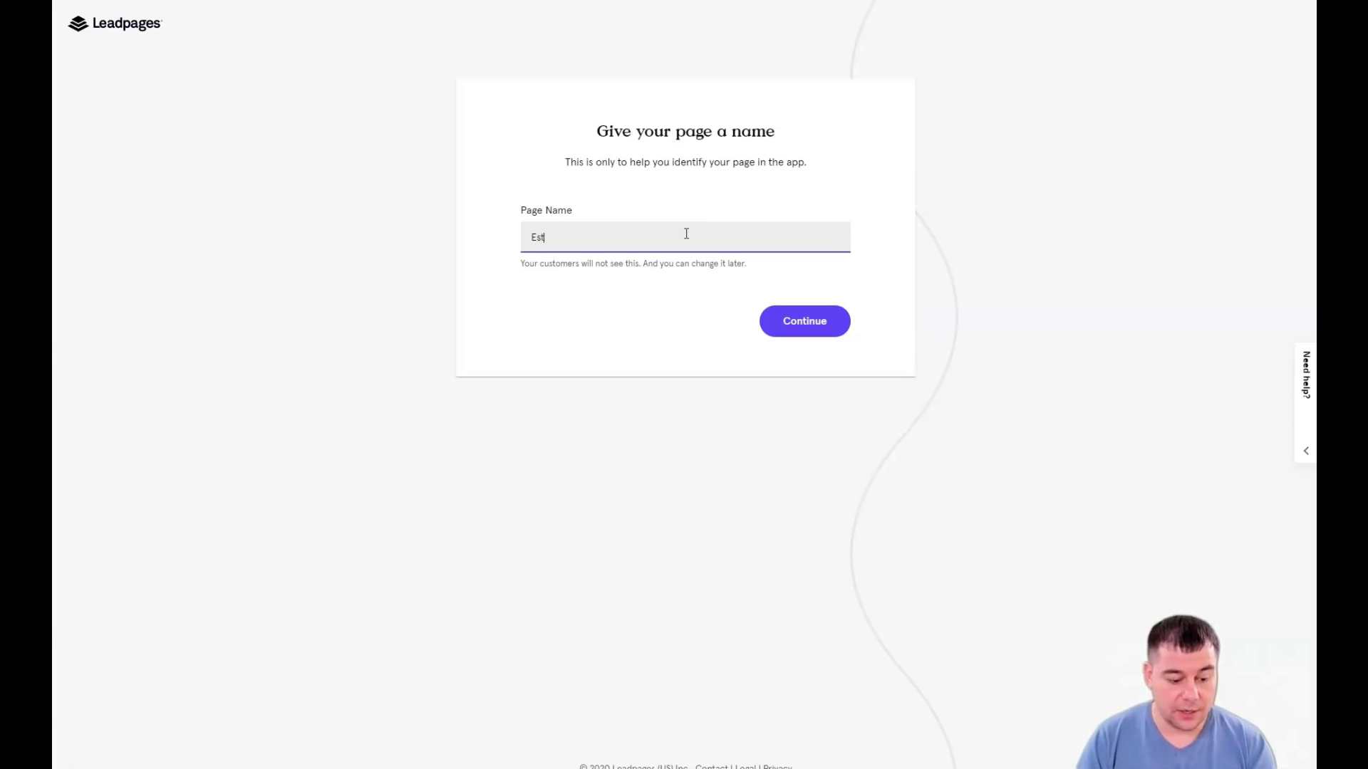
pyautogui.write('ate')
pyautogui.press('Return')
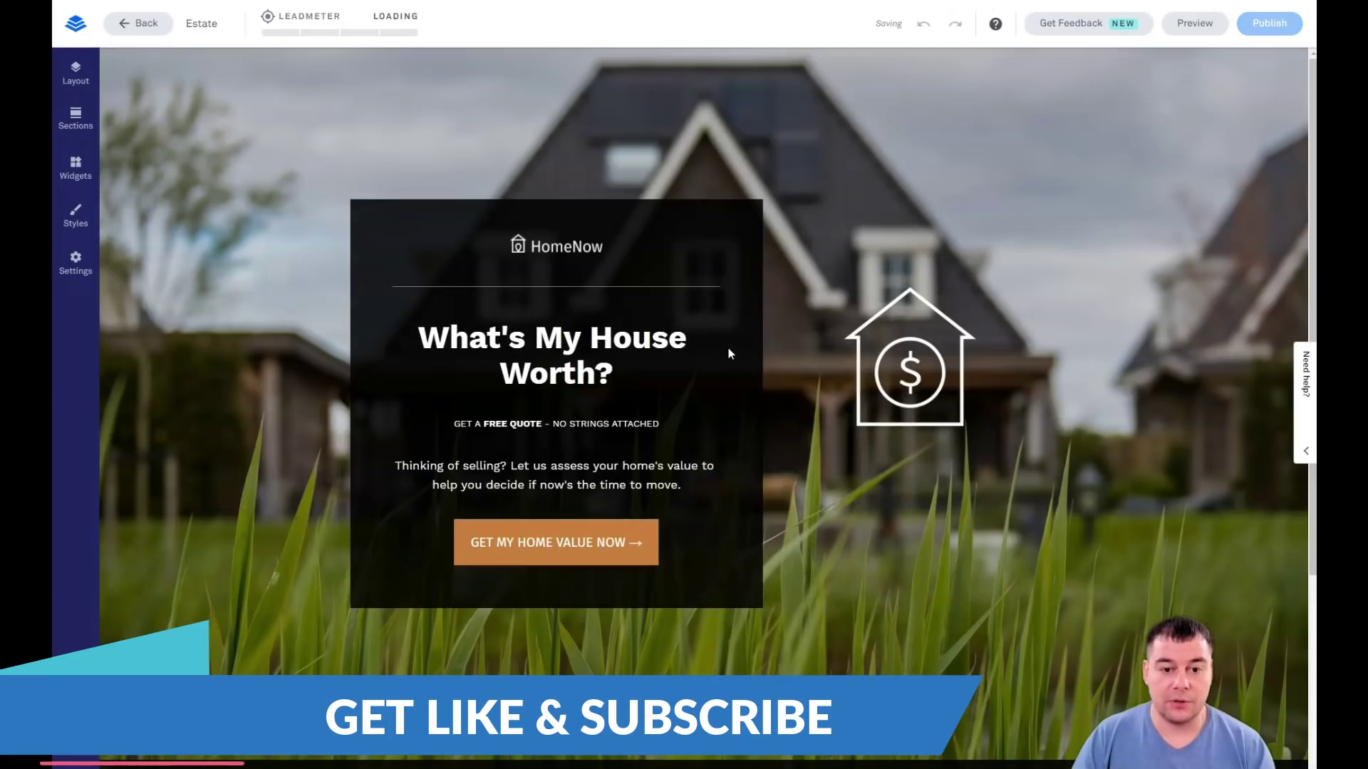
# Look over the new page down to its footer and examine its Hero and Footer sections in the page layout
pyautogui.click(767, 318)
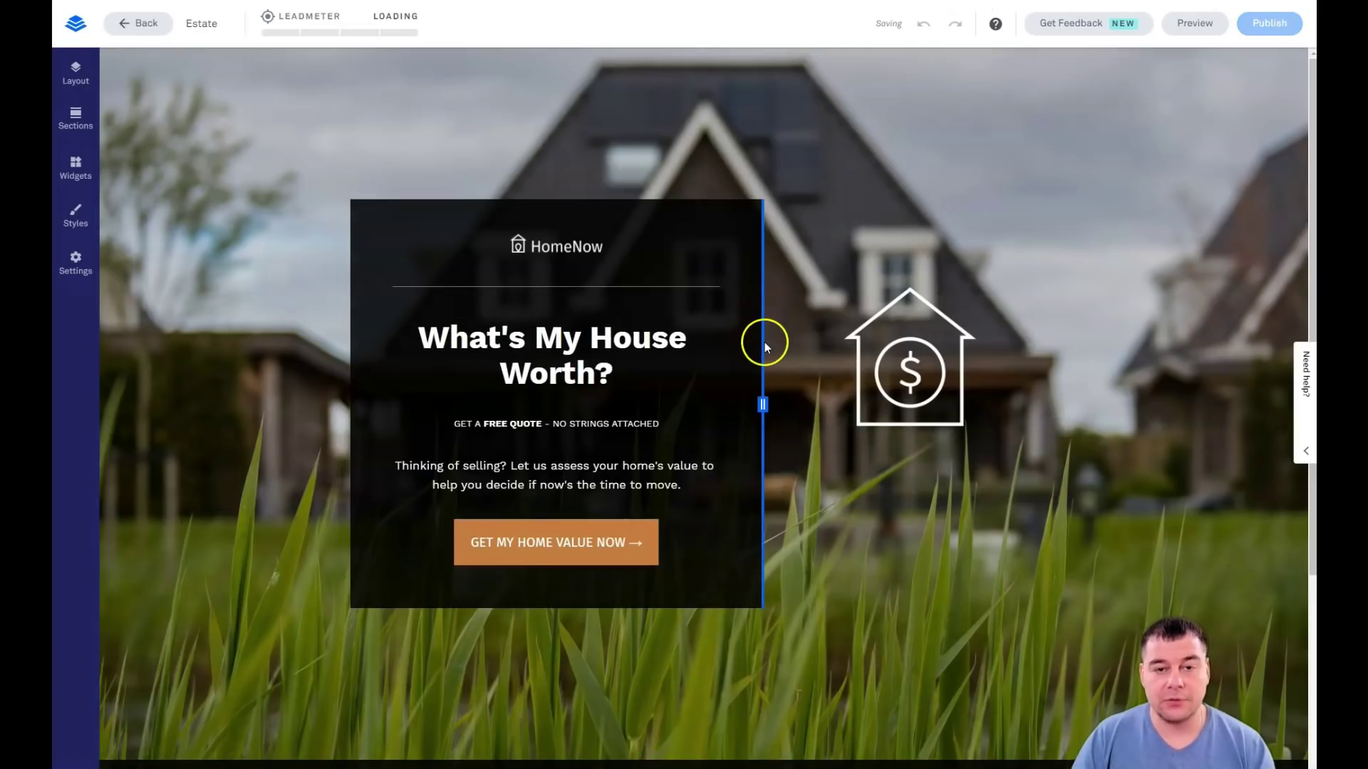
pyautogui.moveTo(779, 348)
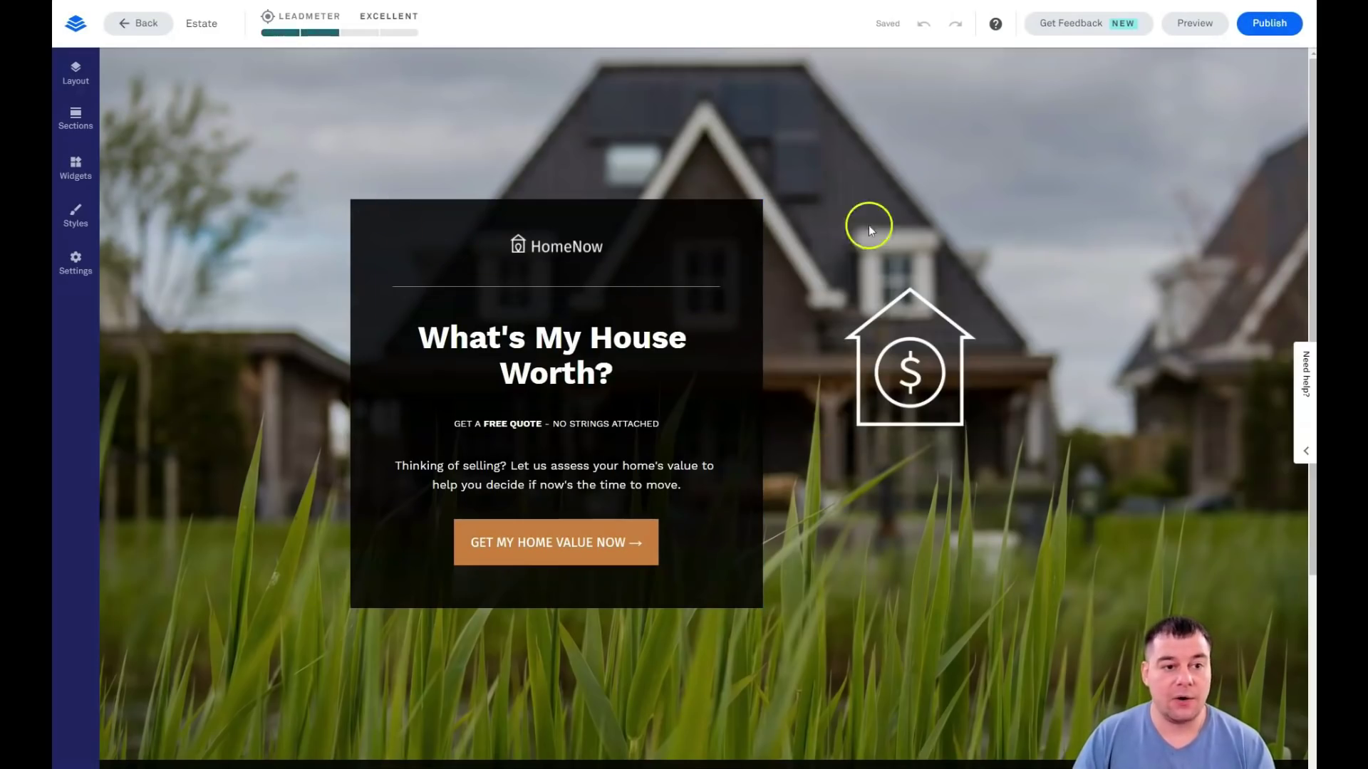
pyautogui.scroll(-4, 764, 355)
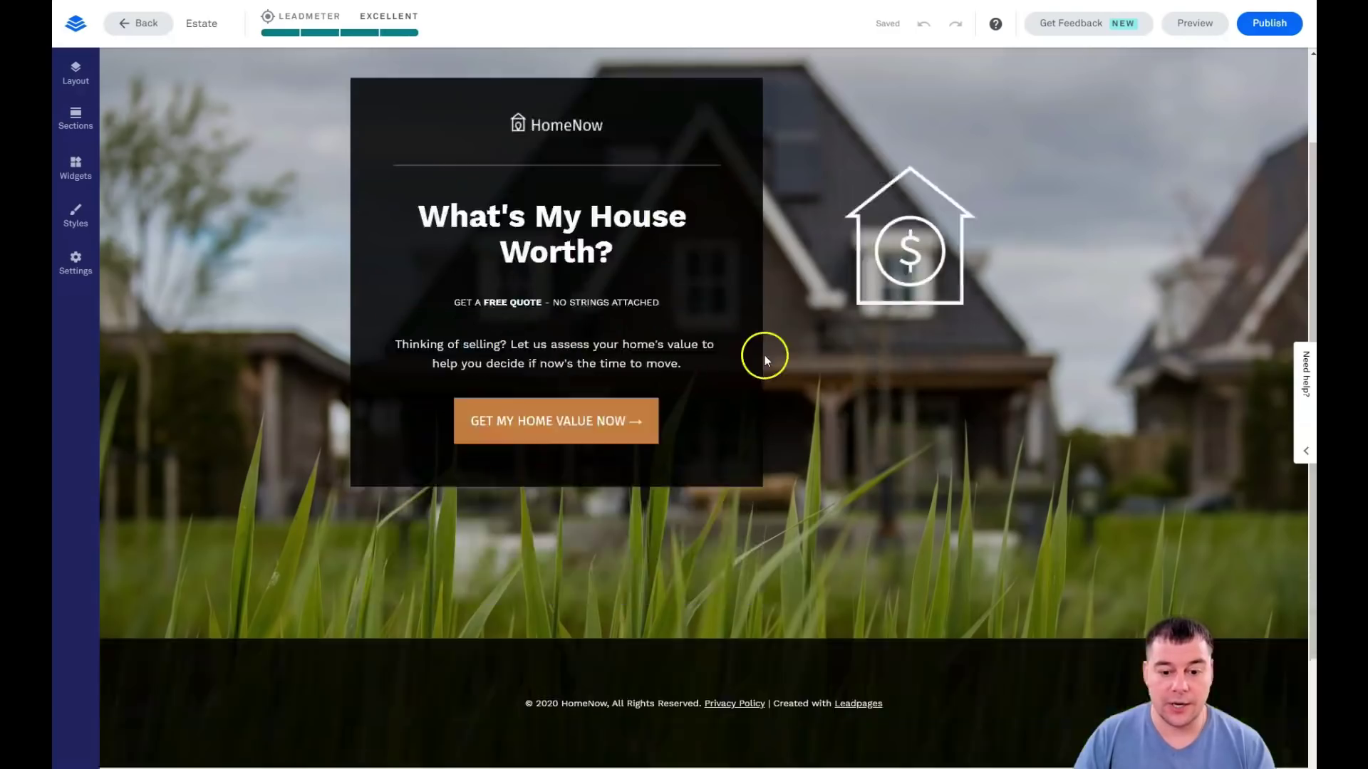
pyautogui.scroll(4, 844, 426)
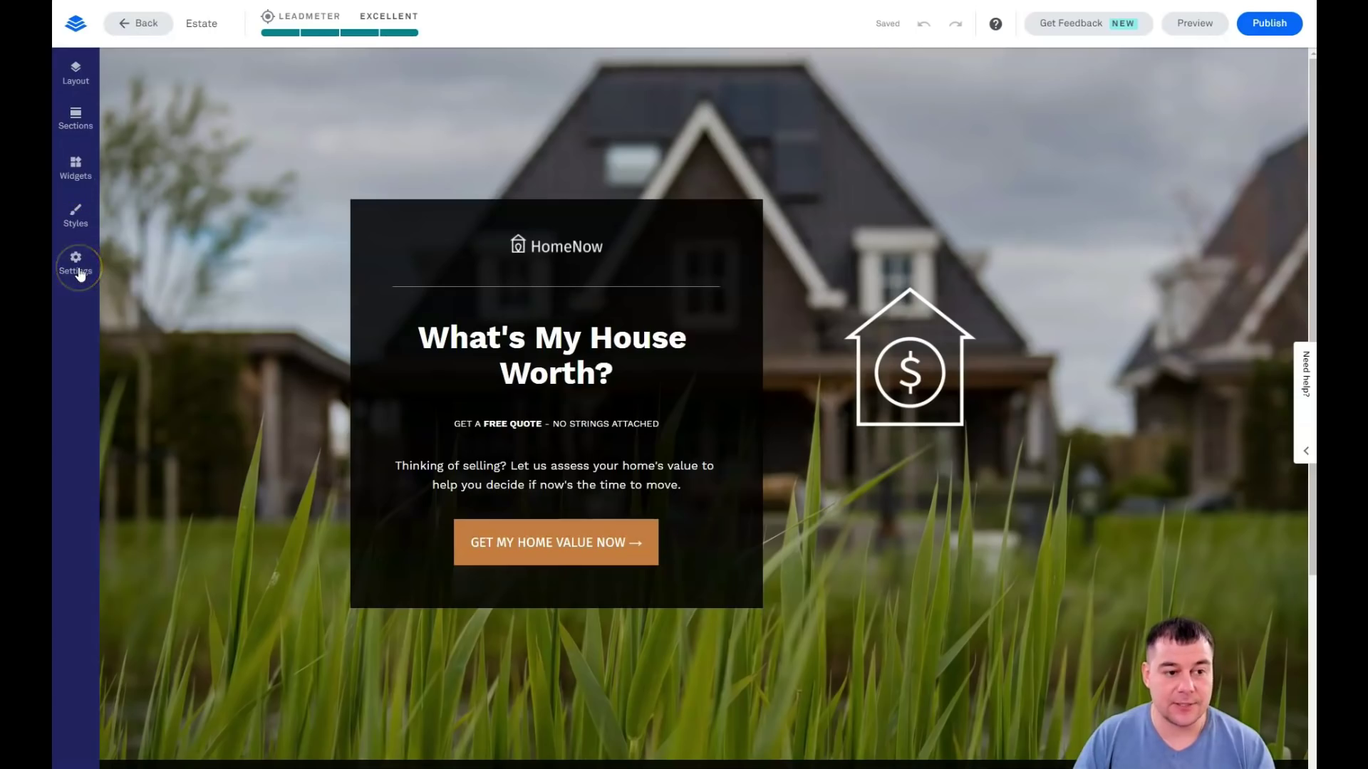
pyautogui.click(74, 84)
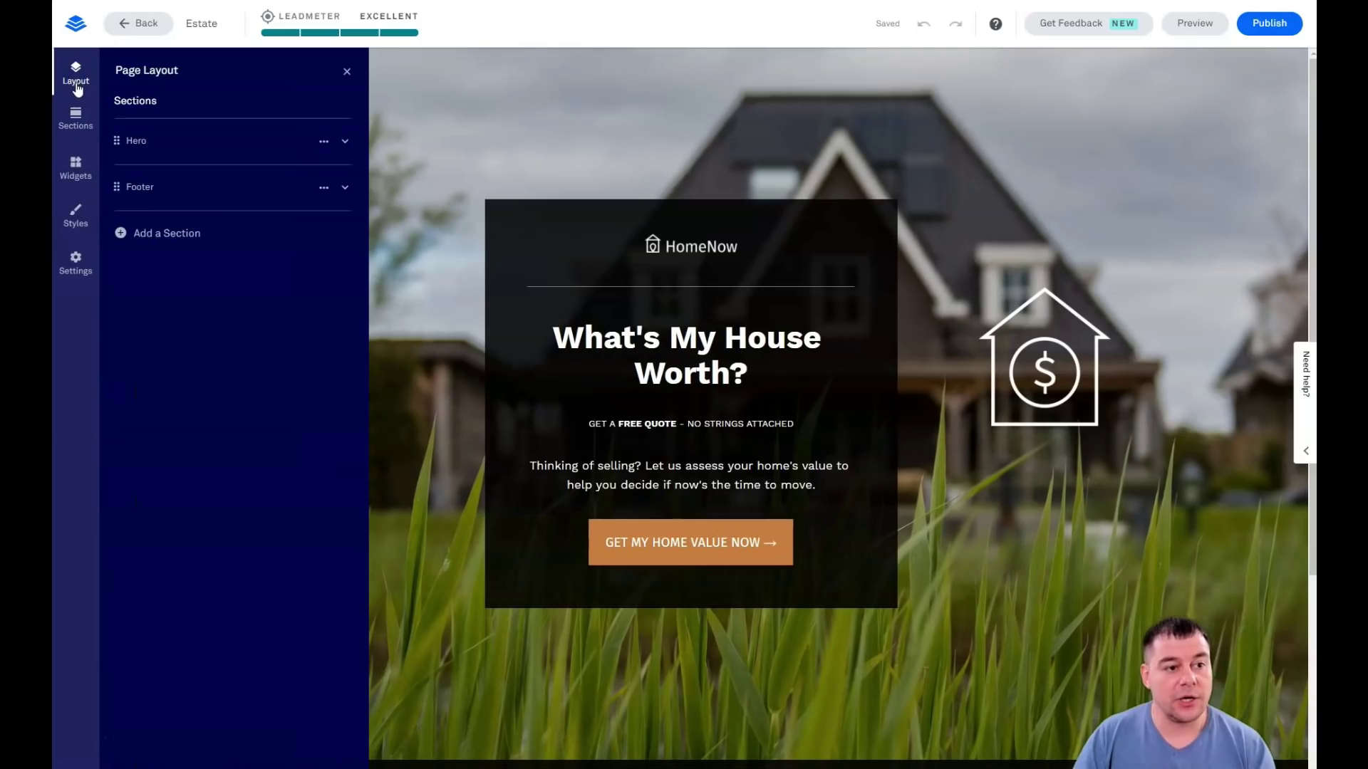
pyautogui.moveTo(137, 142)
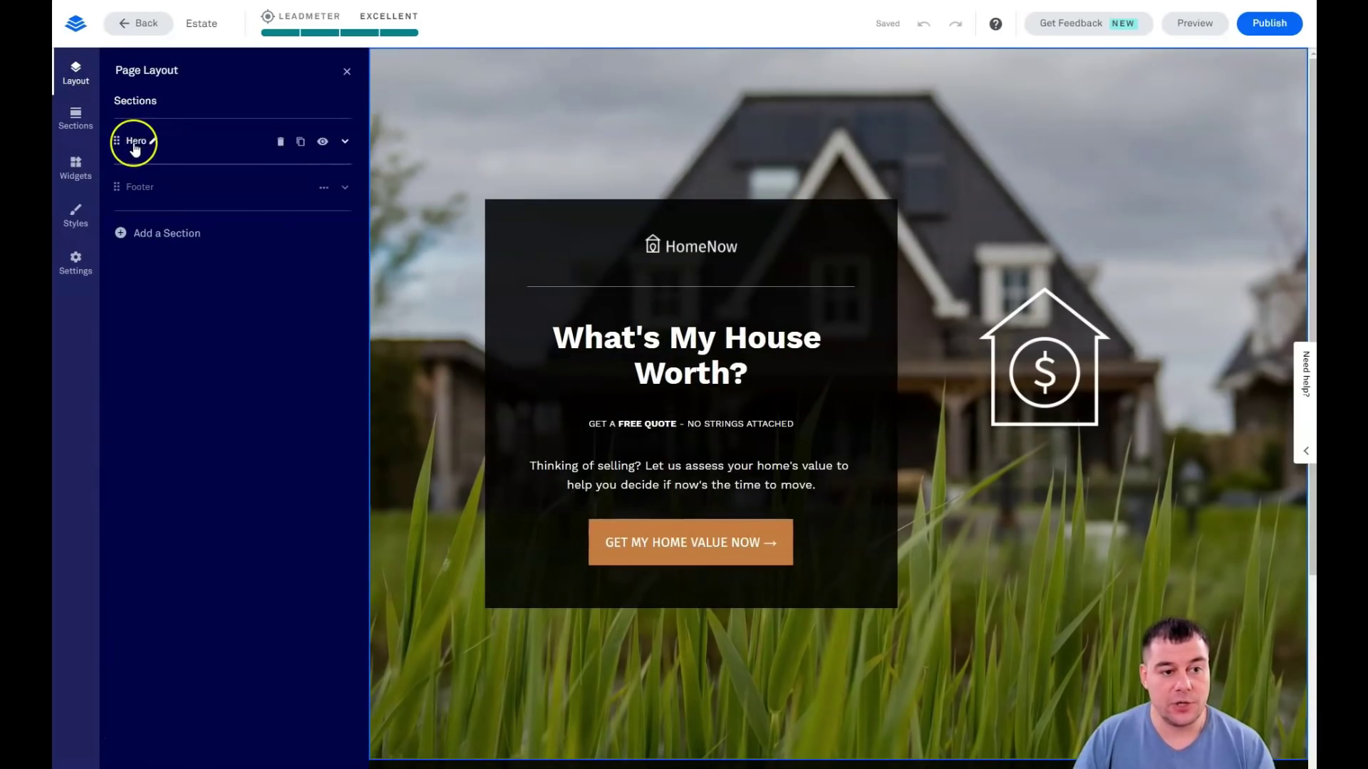
pyautogui.click(140, 189)
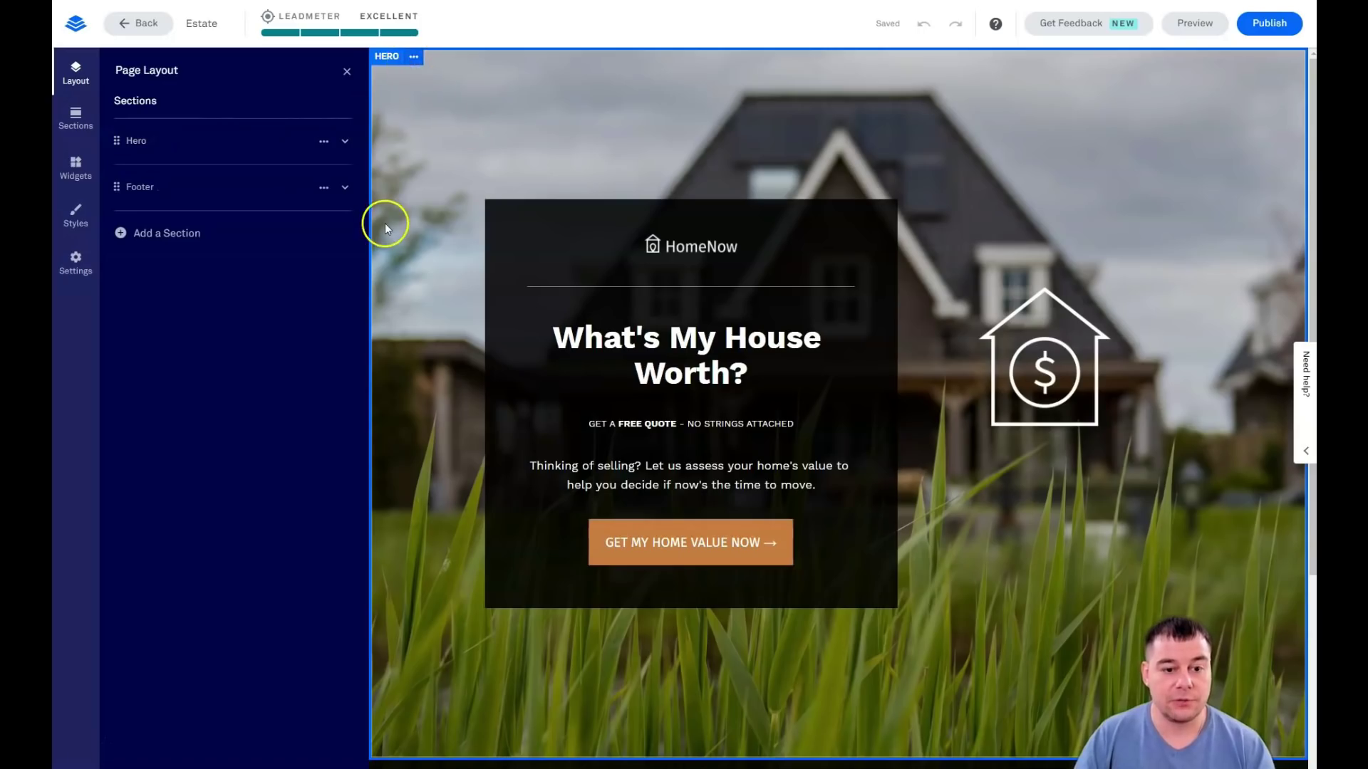
pyautogui.scroll(-4, 385, 226)
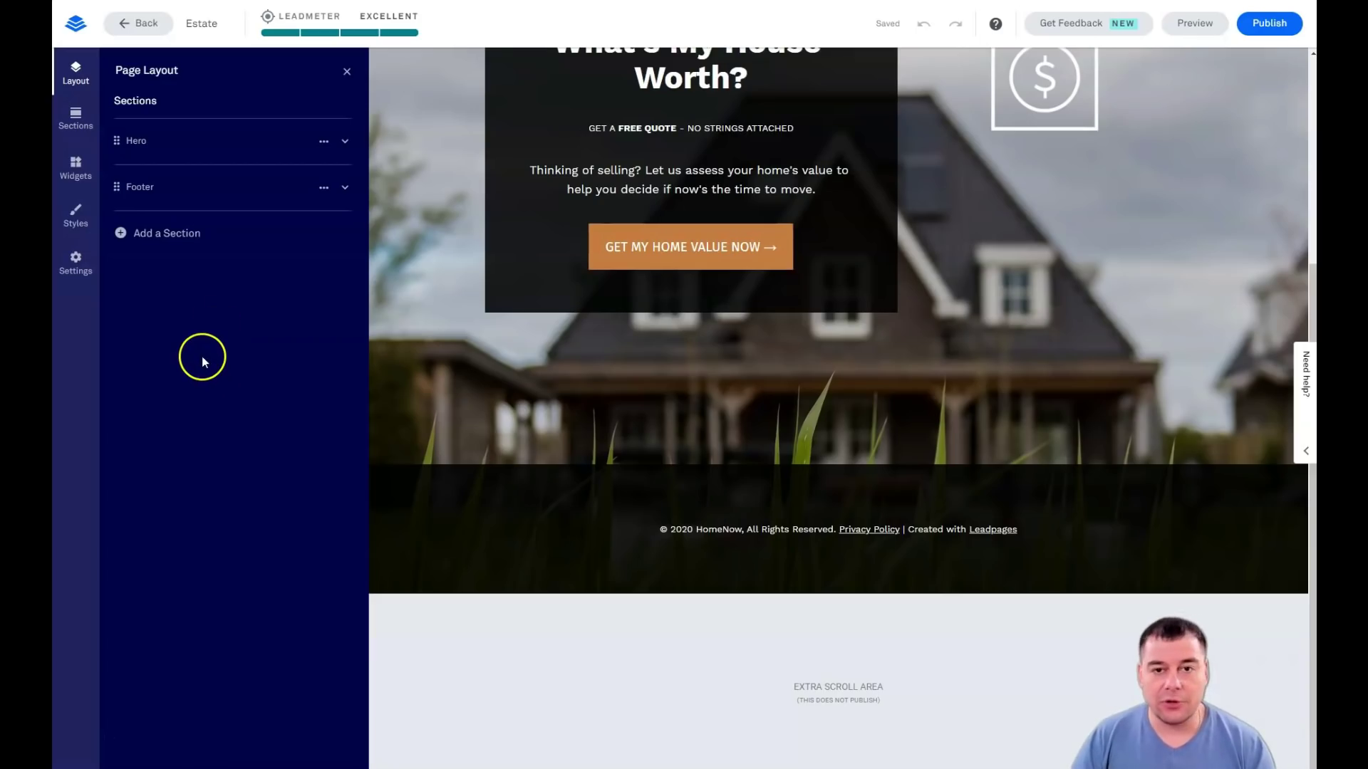
pyautogui.scroll(5, 438, 319)
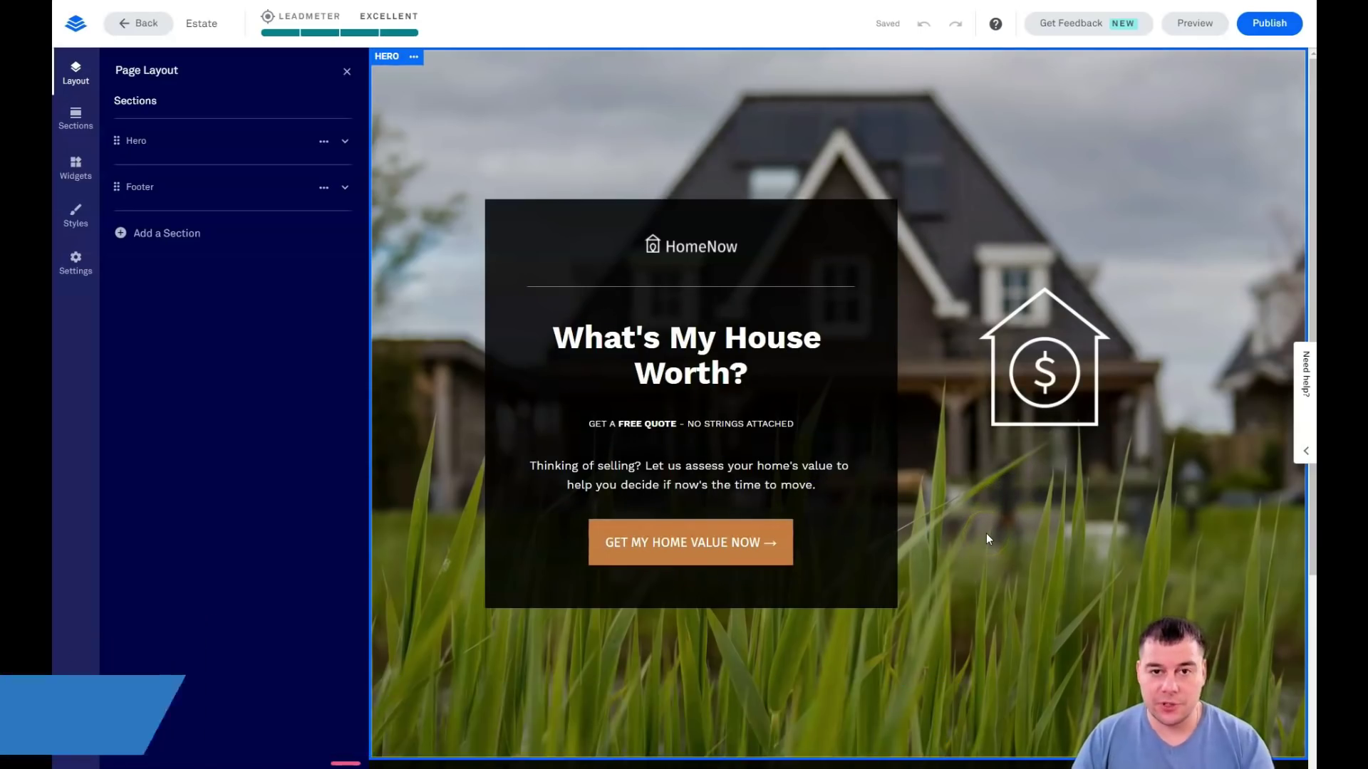
pyautogui.click(842, 504)
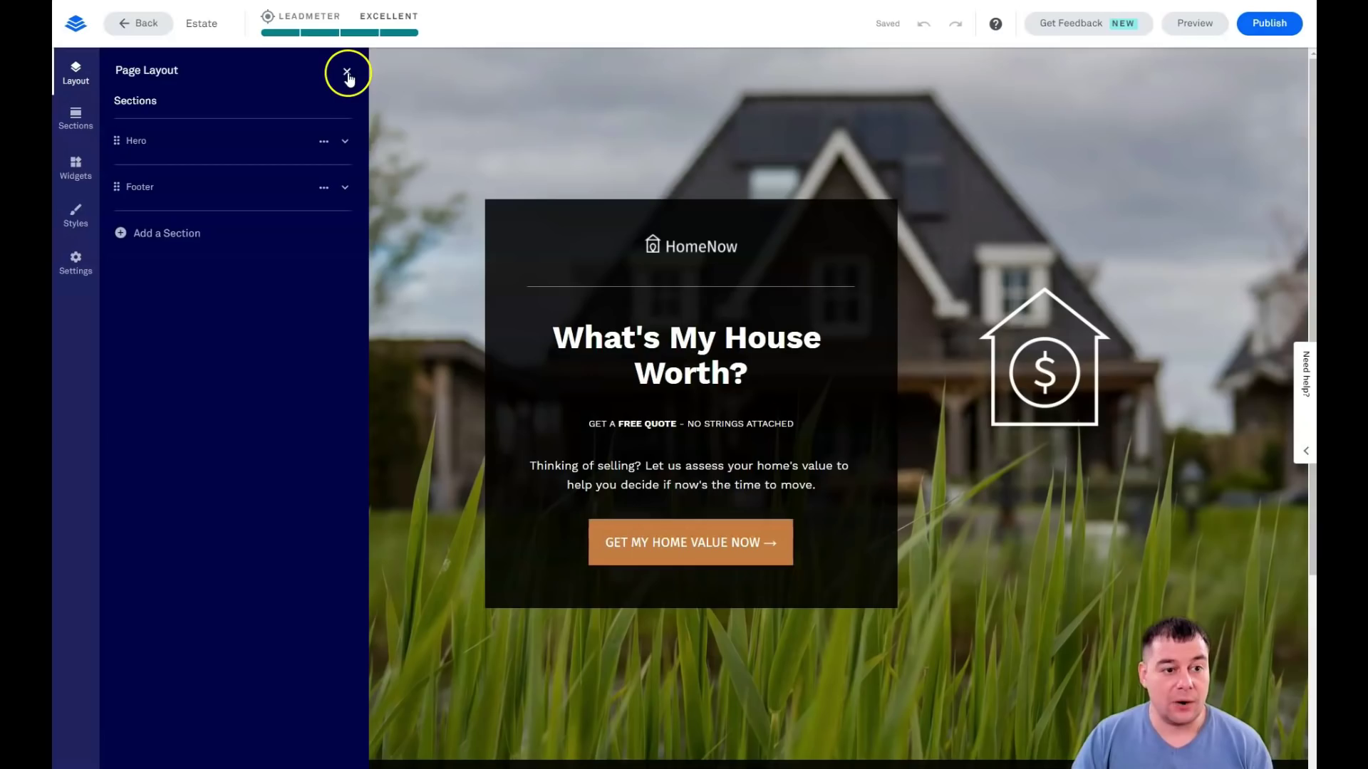
pyautogui.scroll(-2, 936, 285)
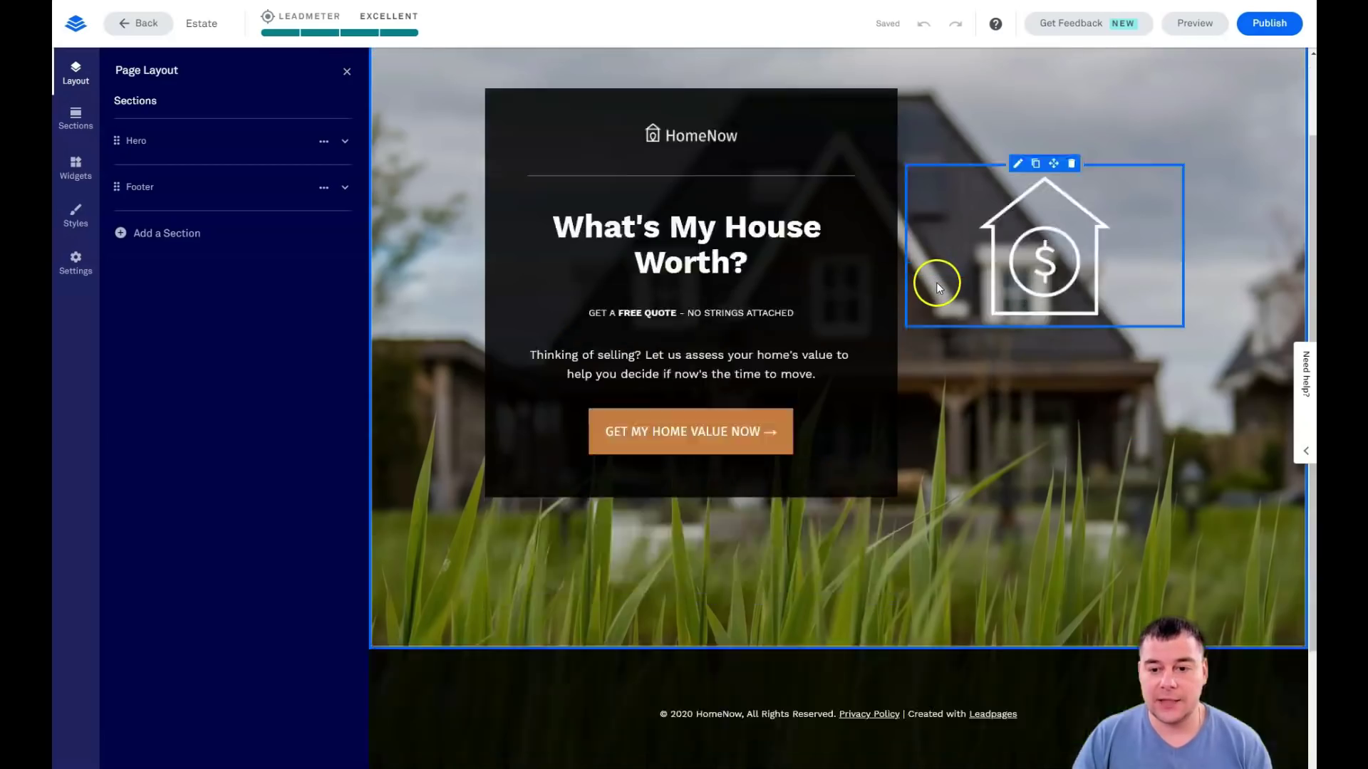
pyautogui.scroll(2, 936, 296)
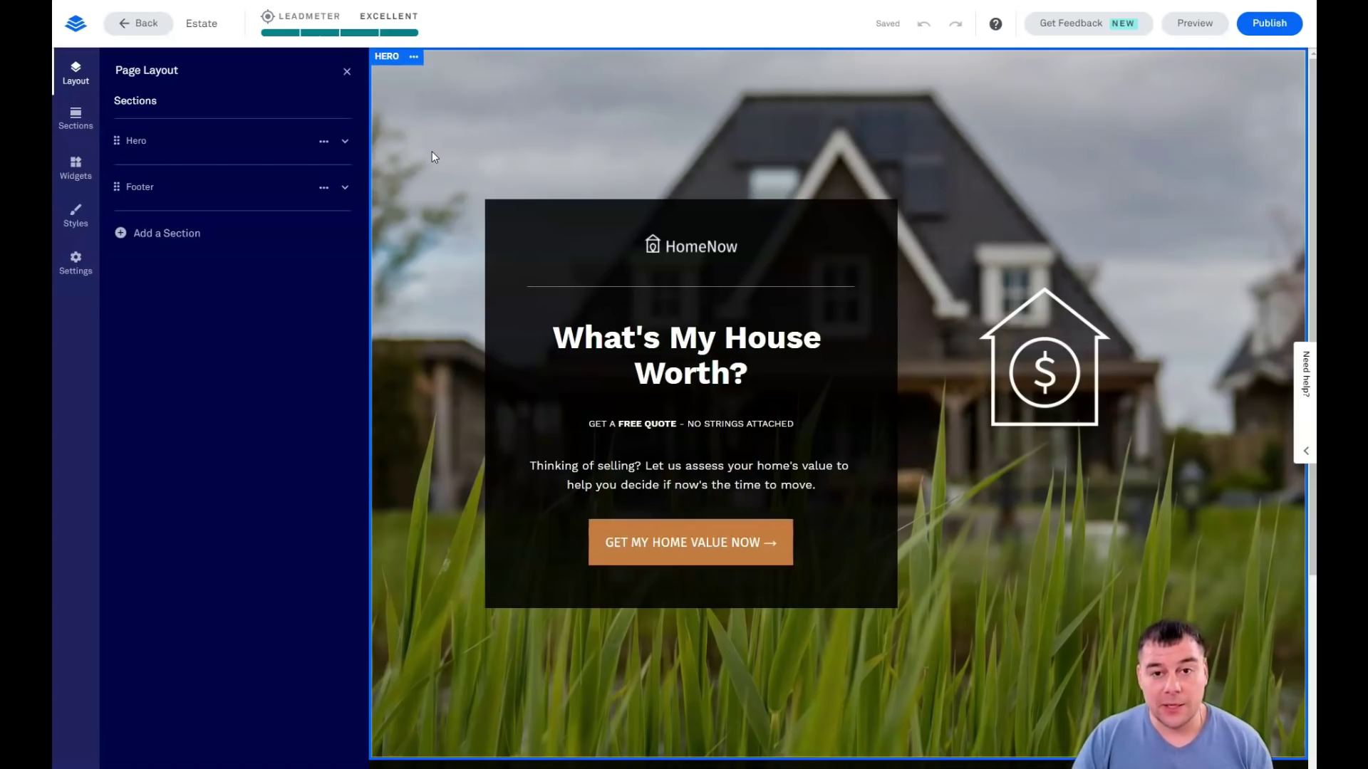
# Add an About section with text and a session button beside a portrait photo below the footer
pyautogui.moveTo(347, 140)
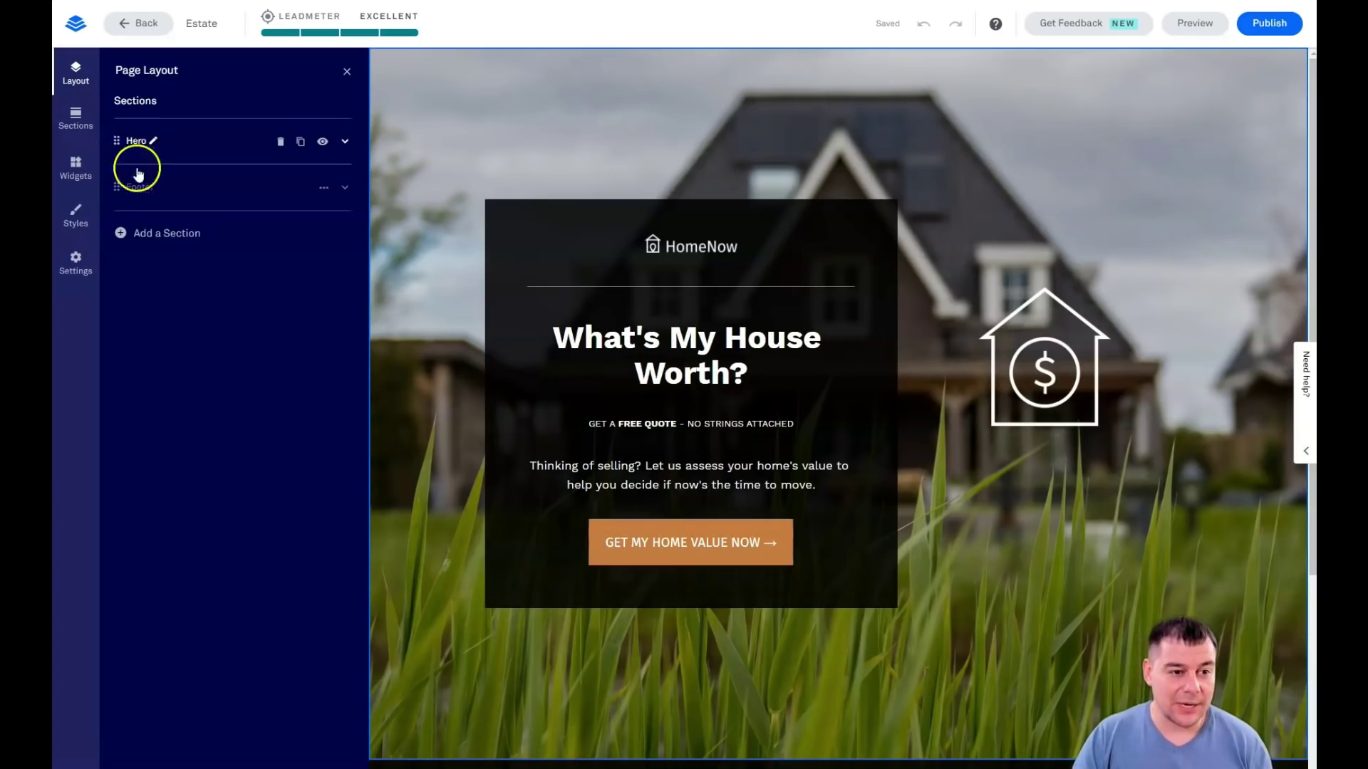
pyautogui.click(133, 235)
pyautogui.click(127, 225)
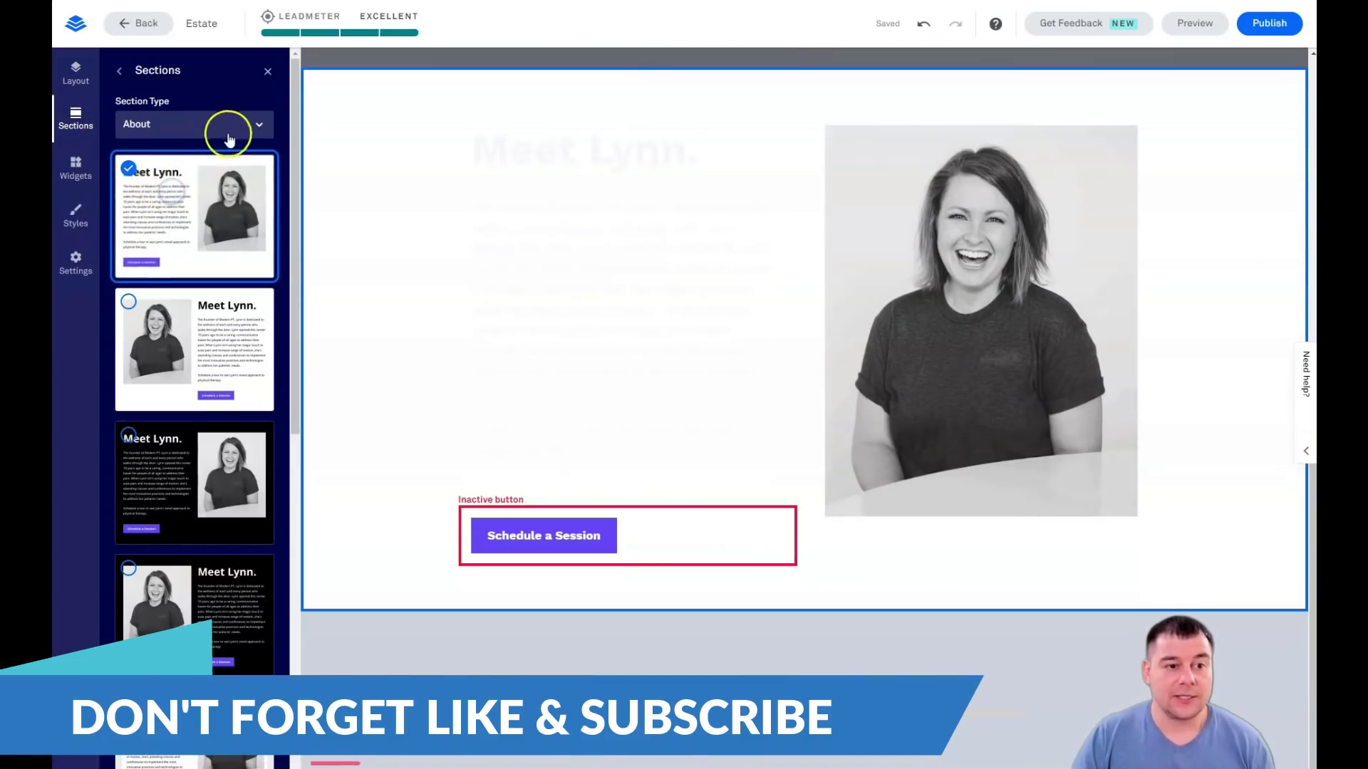
# Switch the section type to Testimonials and place the stacked three-quote "Our customers love us" section between the footer and the About section
pyautogui.click(258, 128)
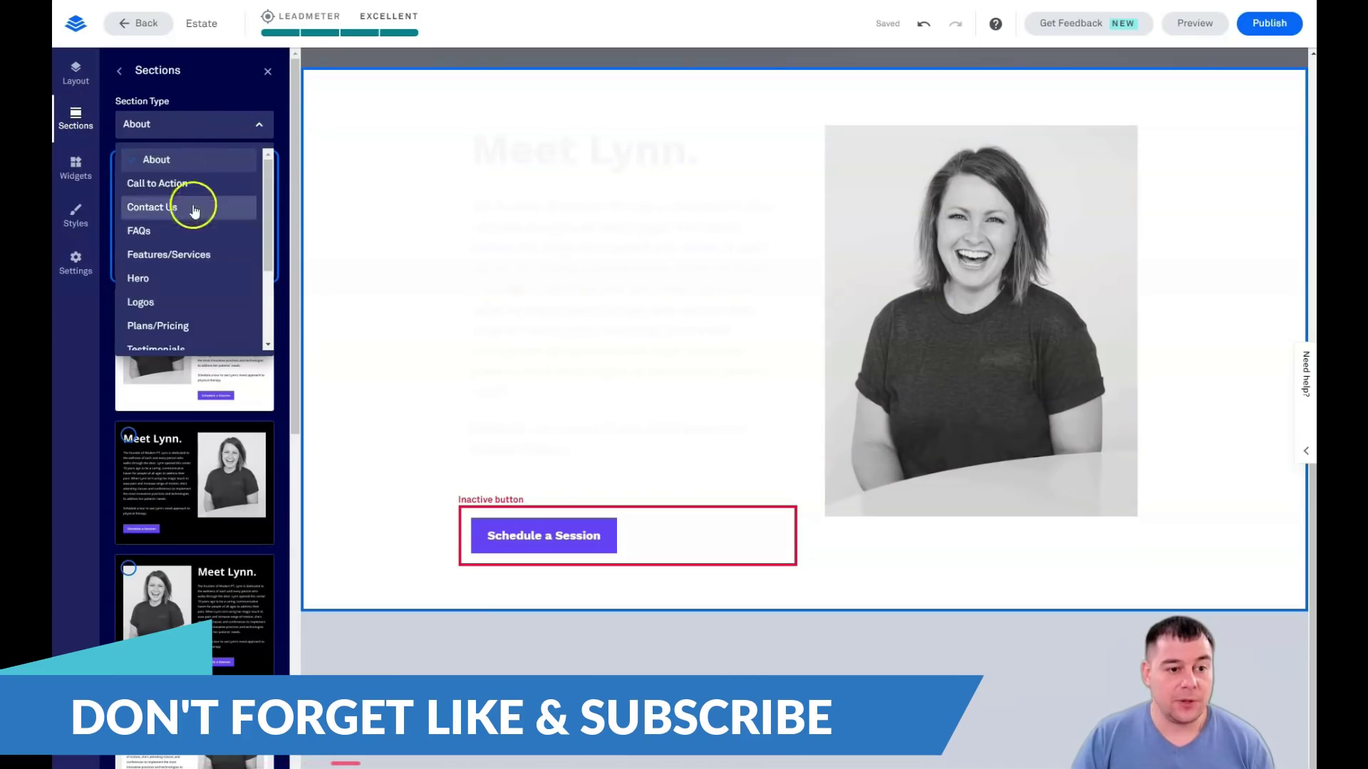
pyautogui.scroll(-3, 185, 243)
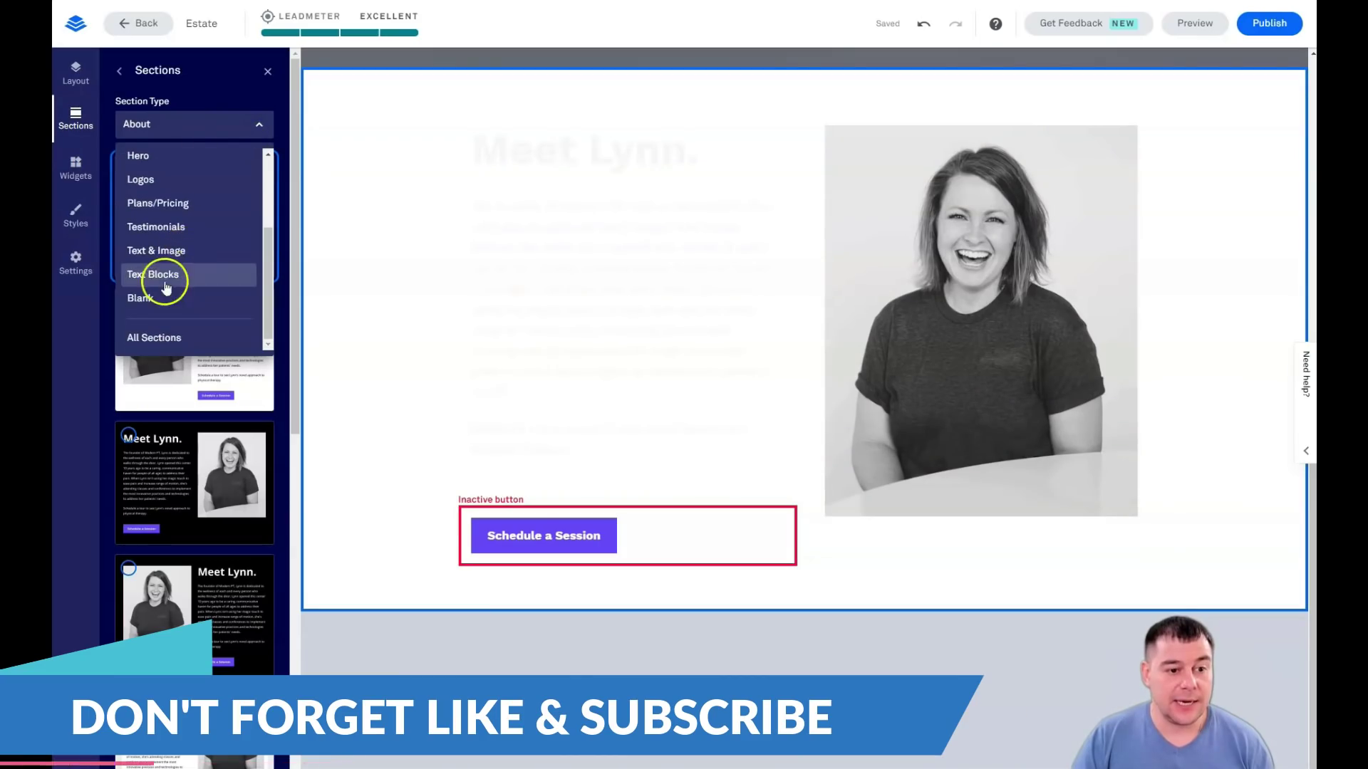
pyautogui.click(153, 226)
pyautogui.scroll(-10, 192, 384)
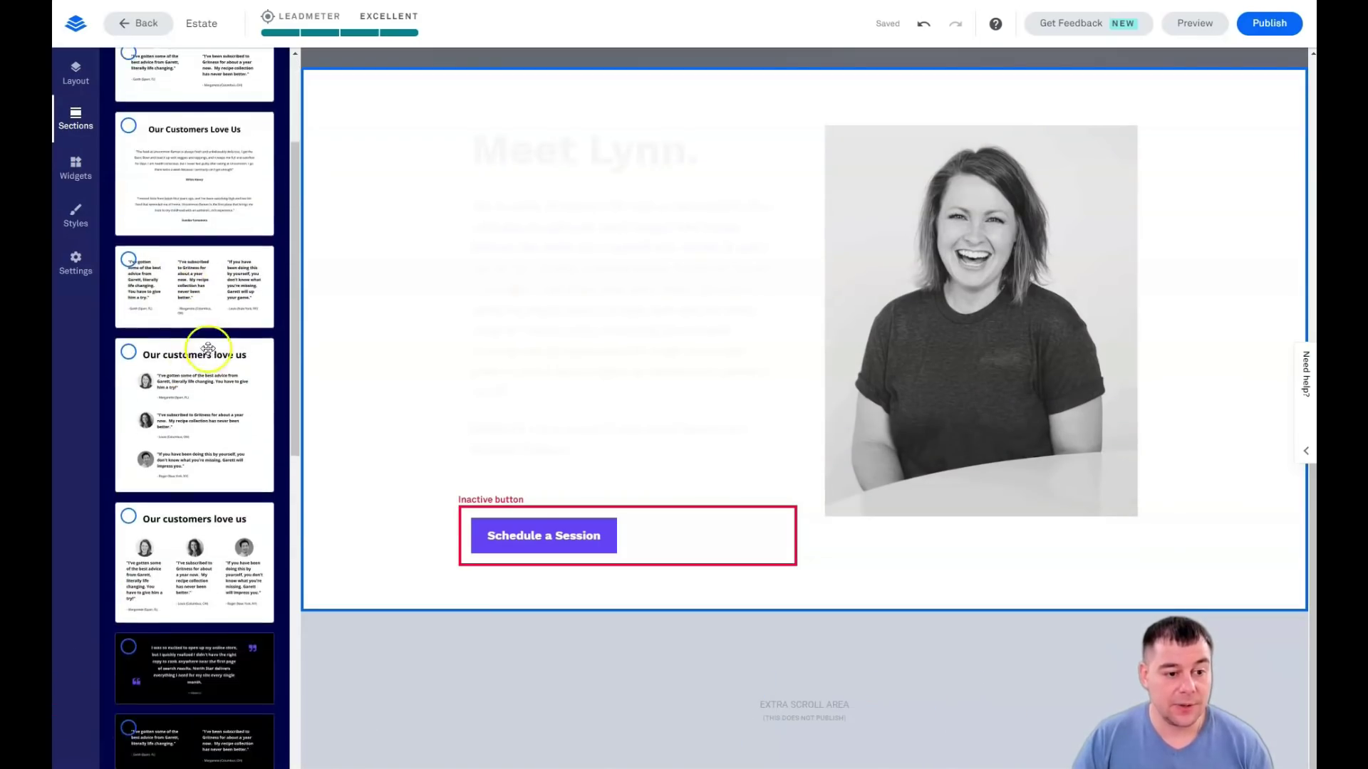
pyautogui.moveTo(191, 262); pyautogui.dragTo(812, 95)
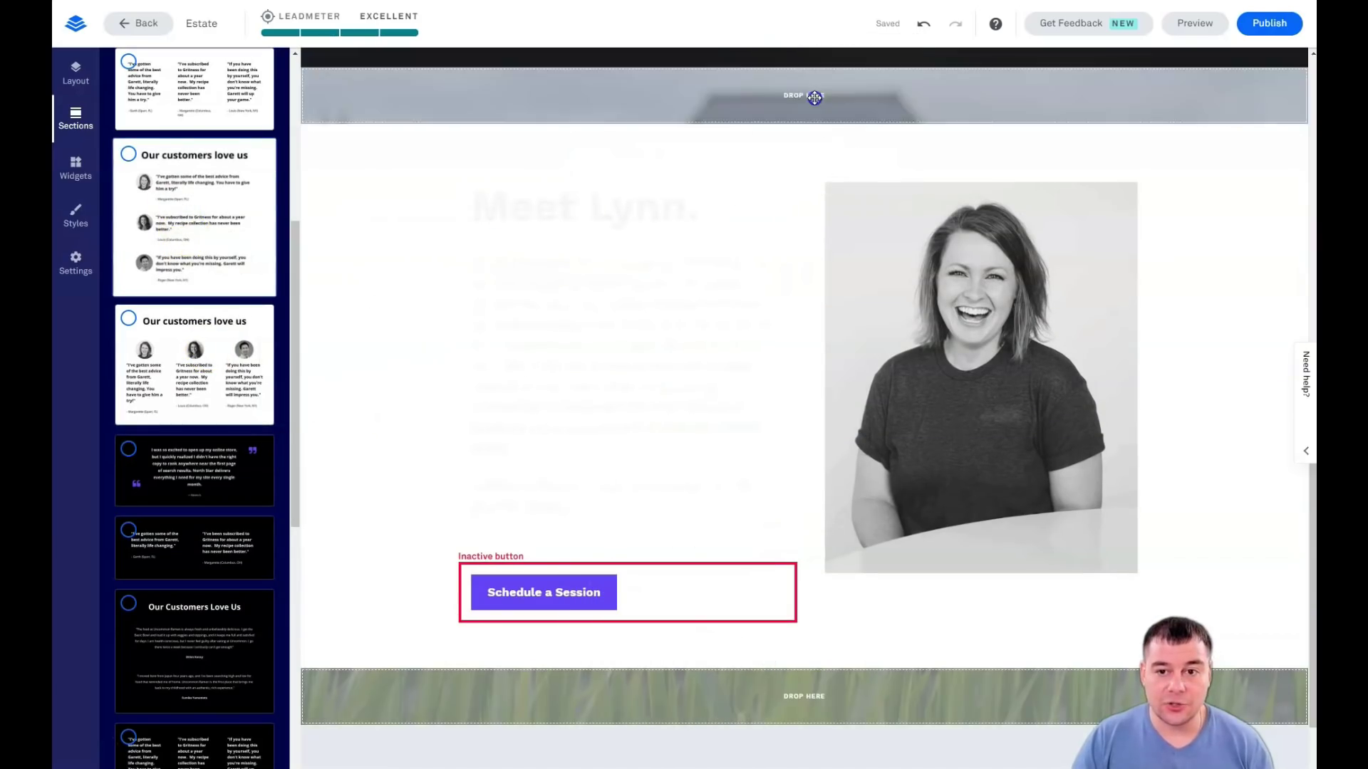
# Switch the section type to Blank and place the empty three-column section between the hero and the footer
pyautogui.scroll(7, 716, 292)
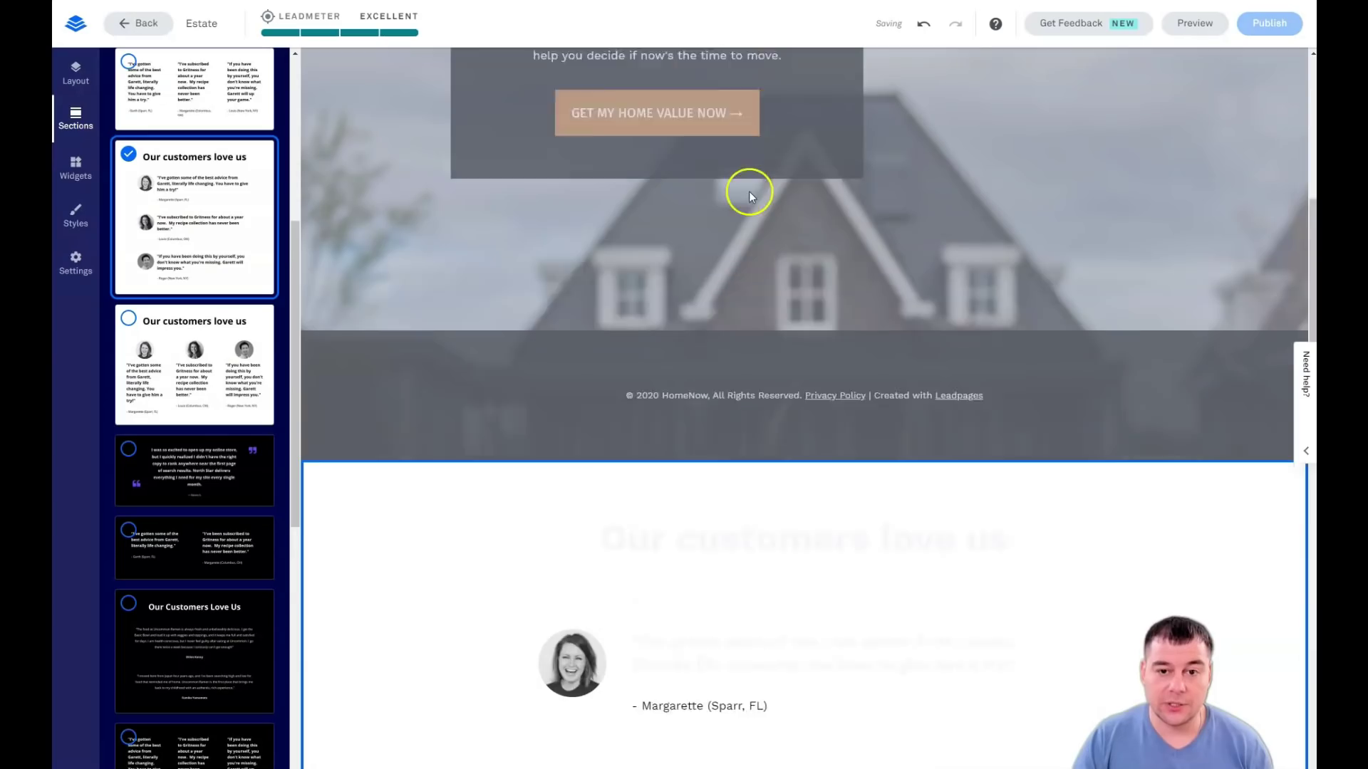
pyautogui.scroll(-3, 358, 238)
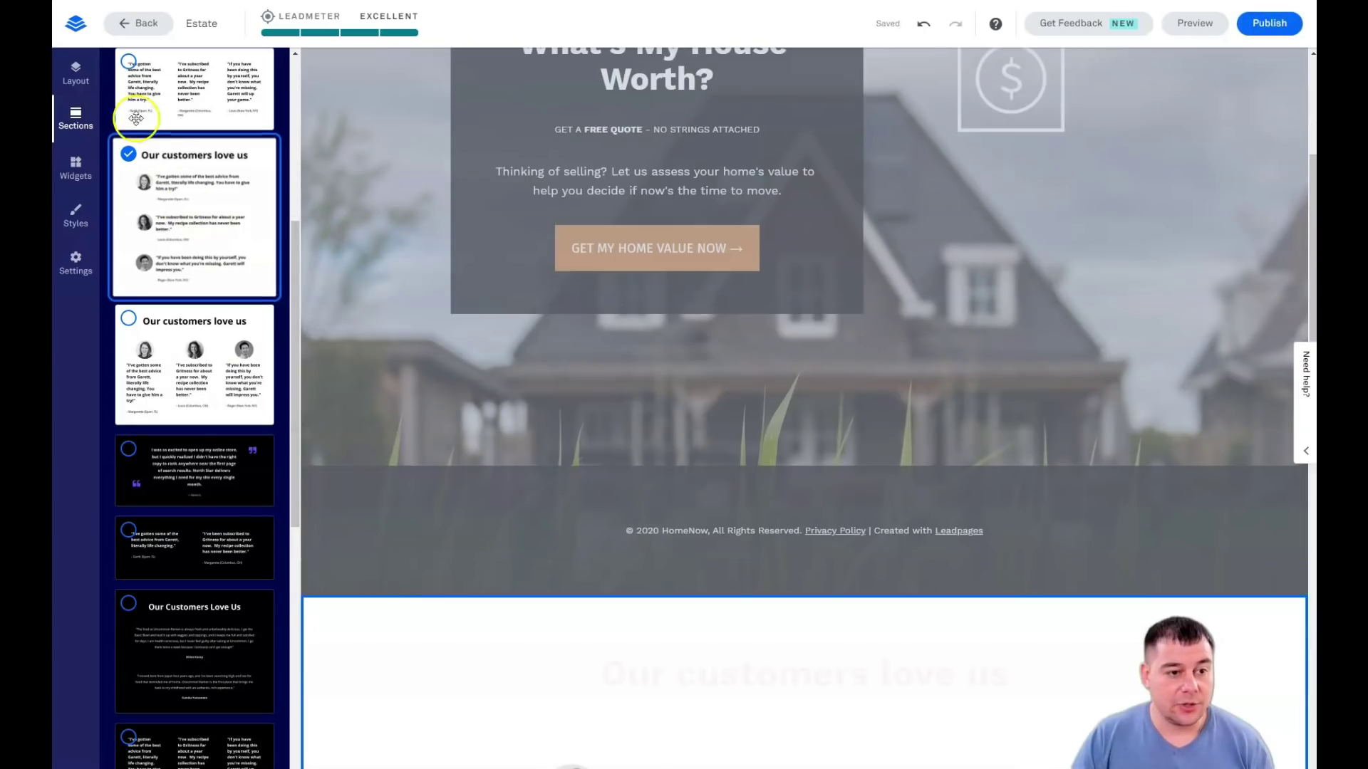
pyautogui.click(75, 118)
pyautogui.click(75, 118)
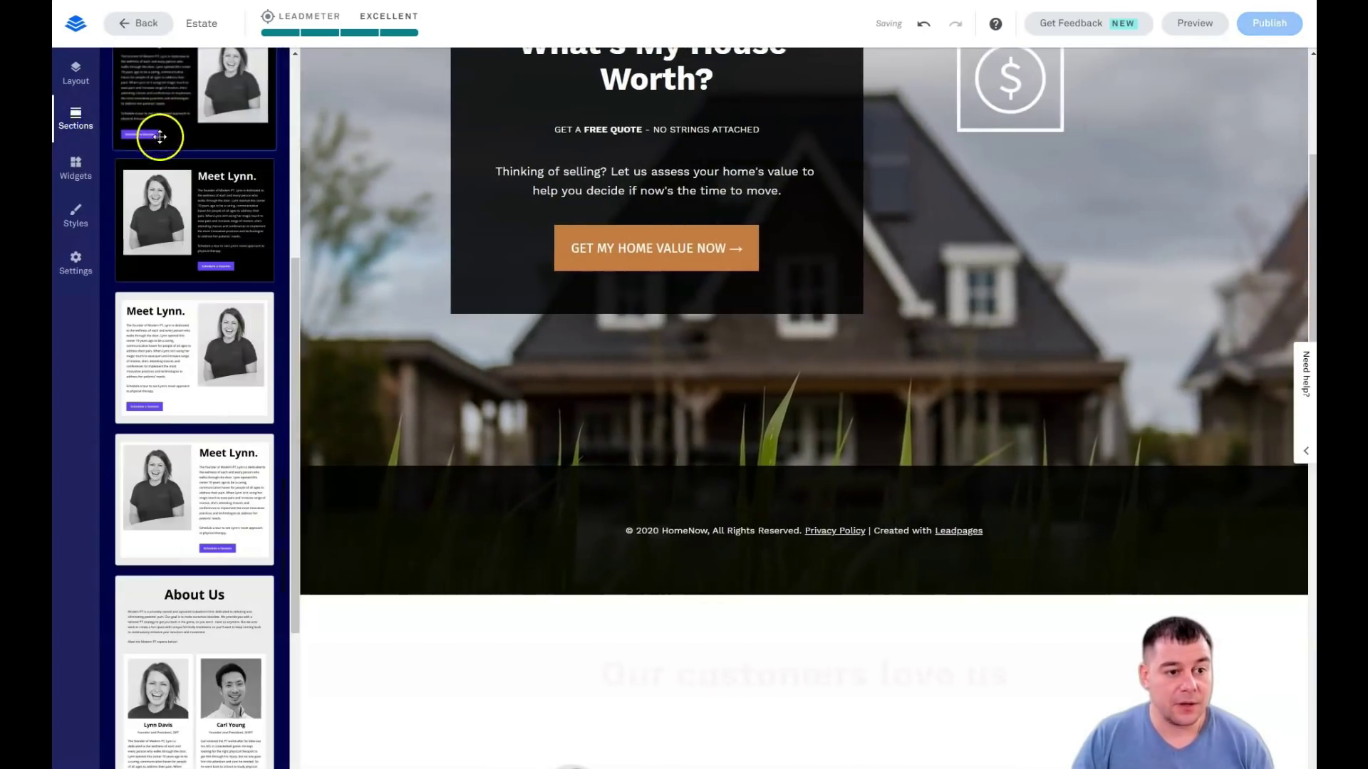
pyautogui.scroll(10, 214, 285)
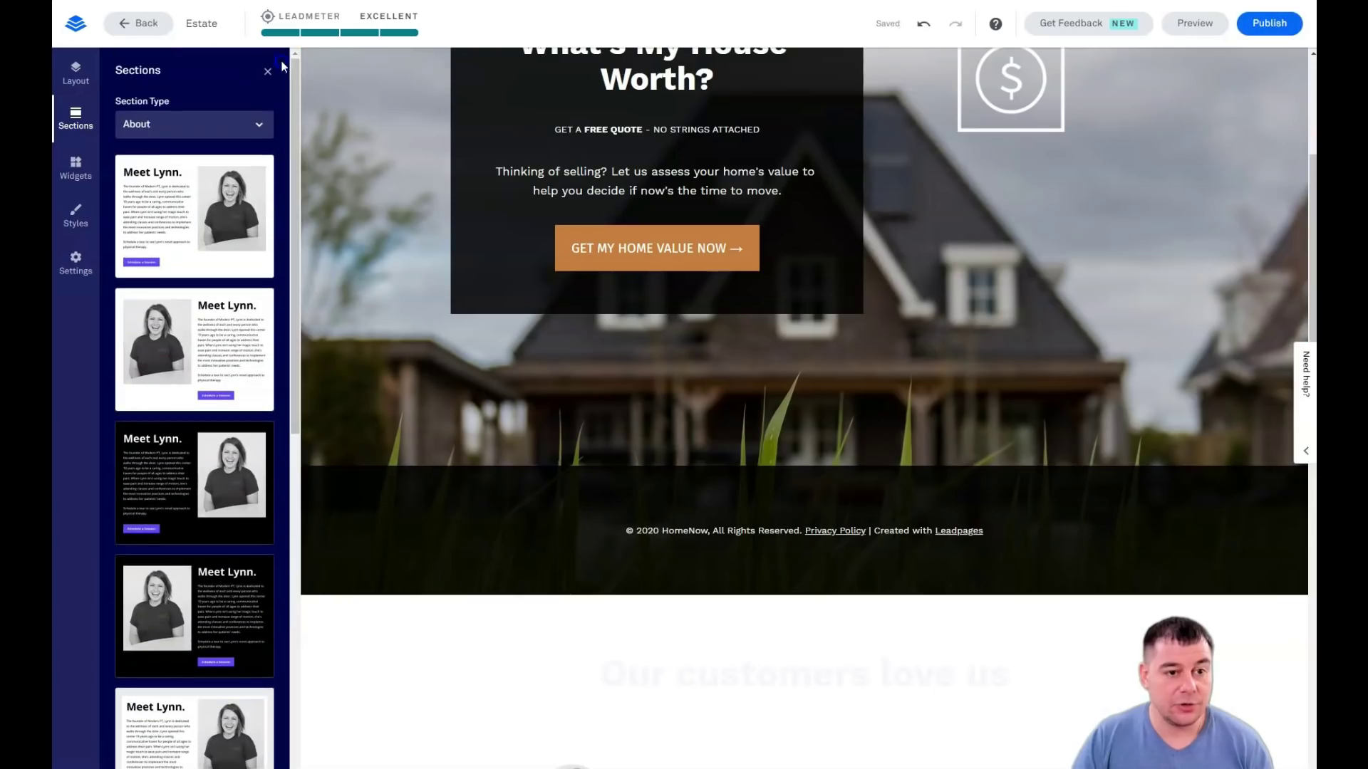
pyautogui.click(228, 126)
pyautogui.scroll(-5, 203, 256)
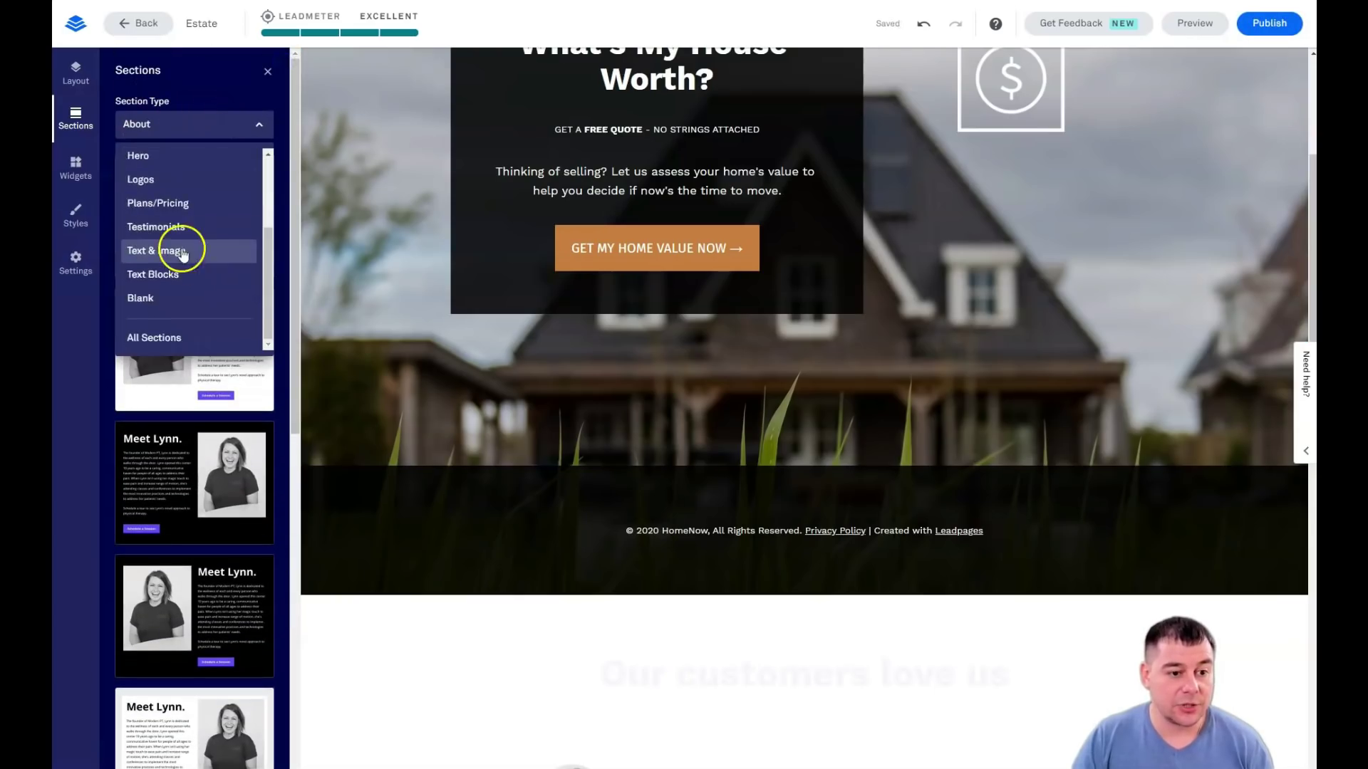
pyautogui.scroll(5, 153, 132)
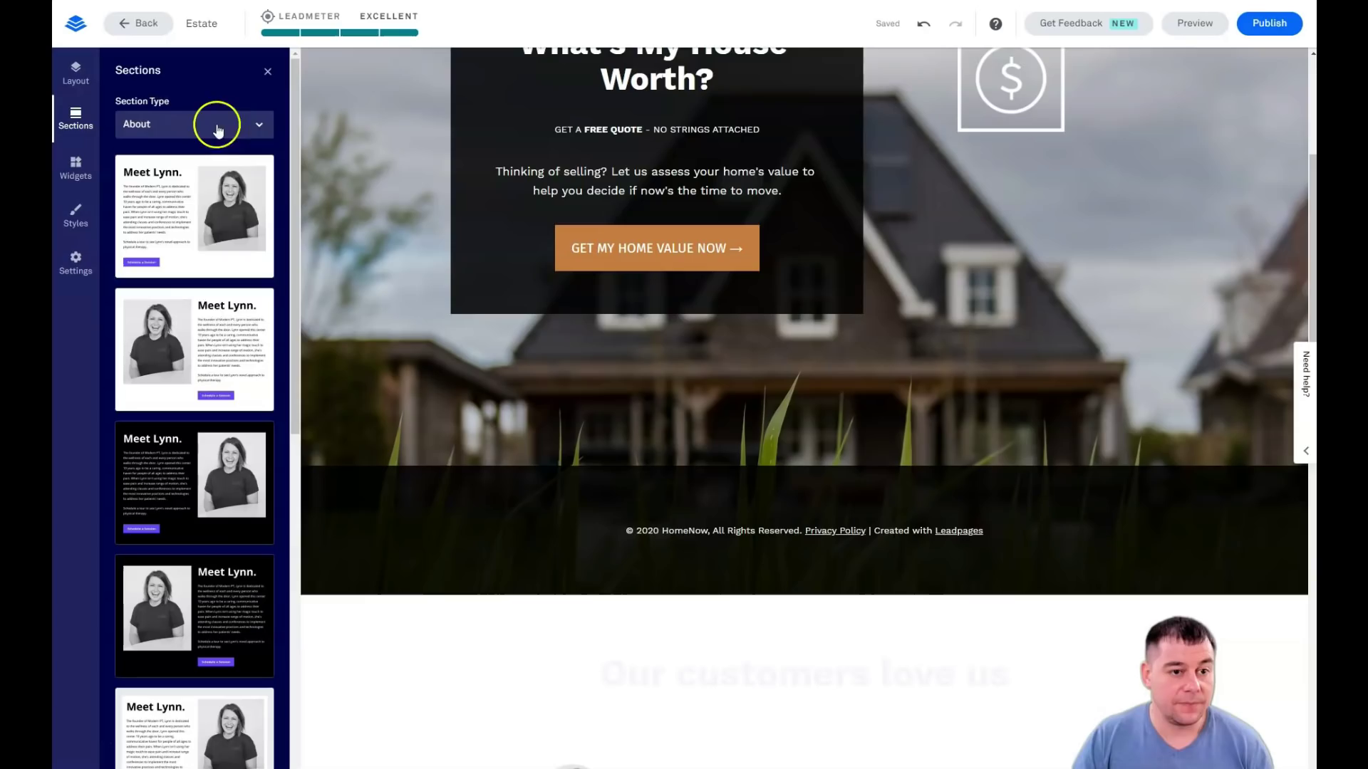
pyautogui.click(214, 124)
pyautogui.scroll(-3, 186, 214)
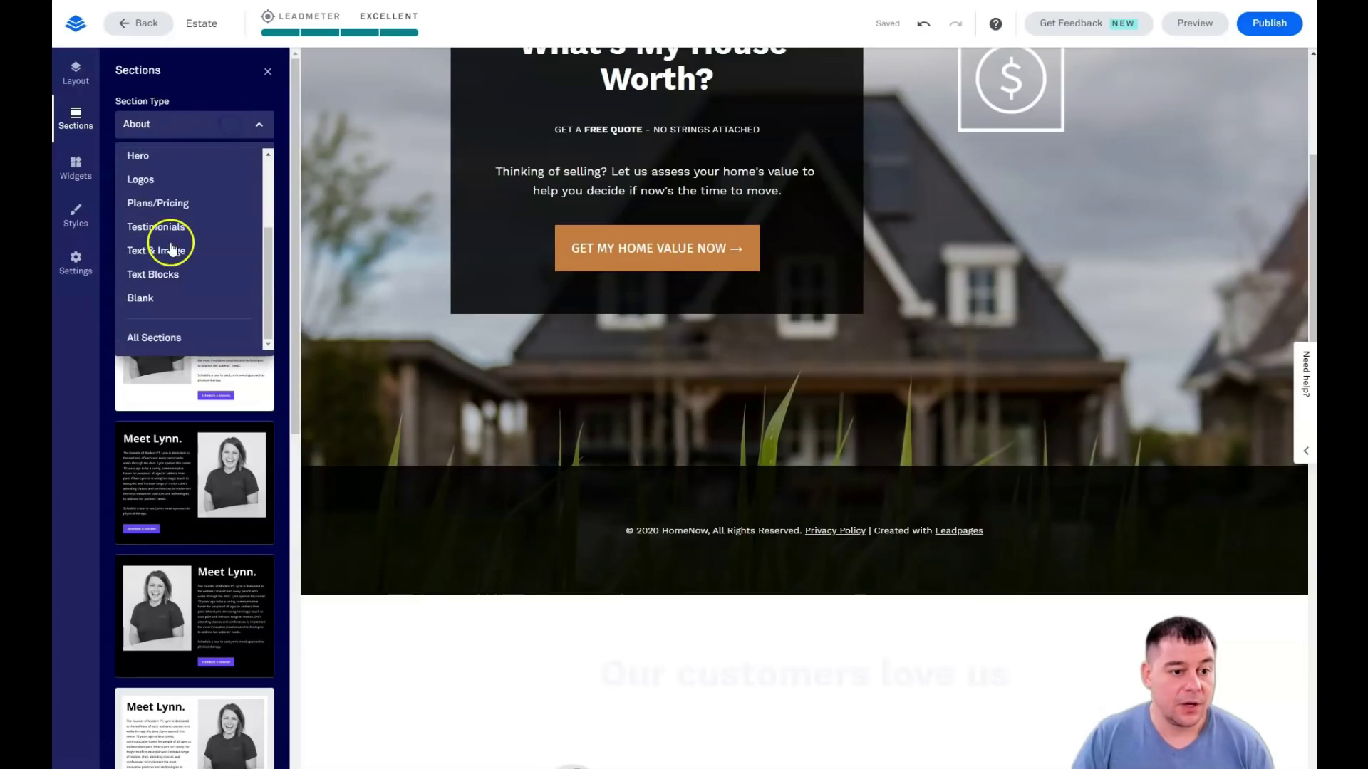
pyautogui.click(156, 300)
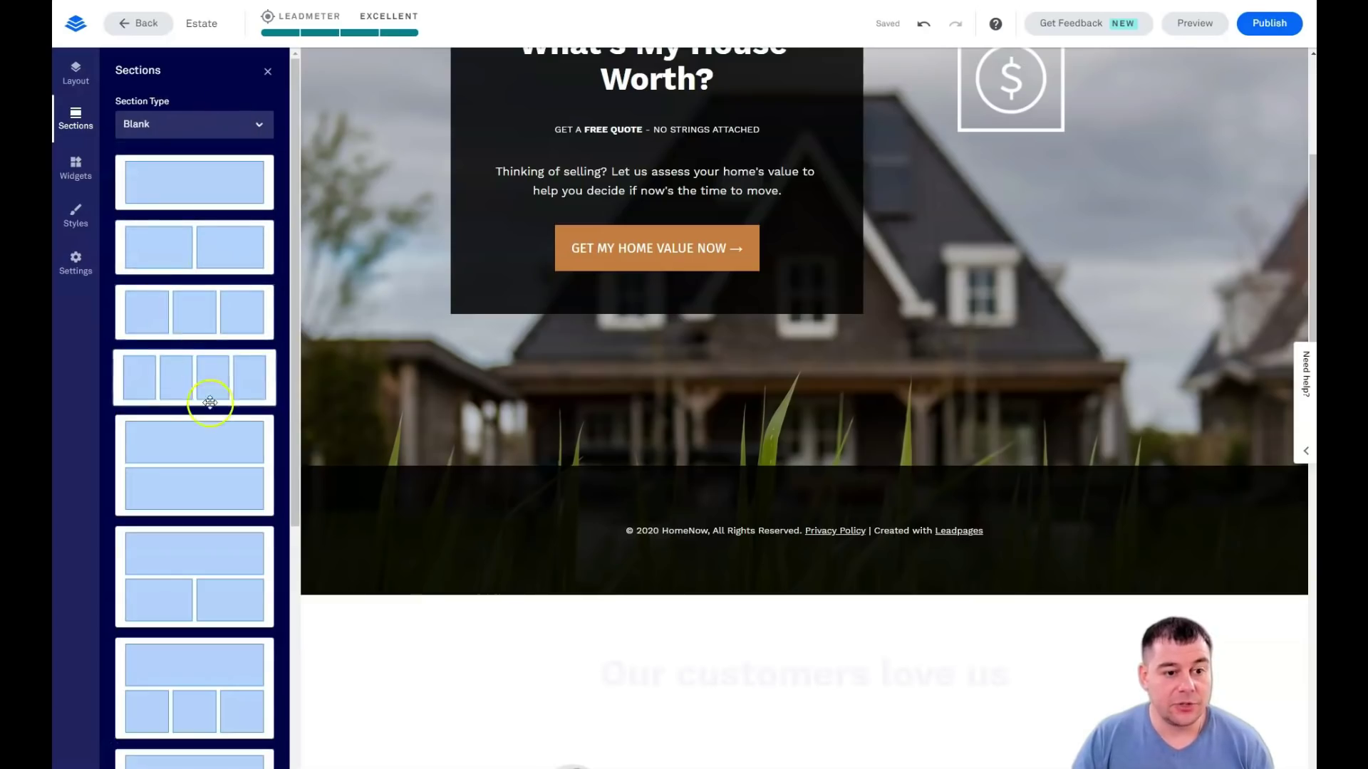
pyautogui.moveTo(195, 318); pyautogui.dragTo(826, 499)
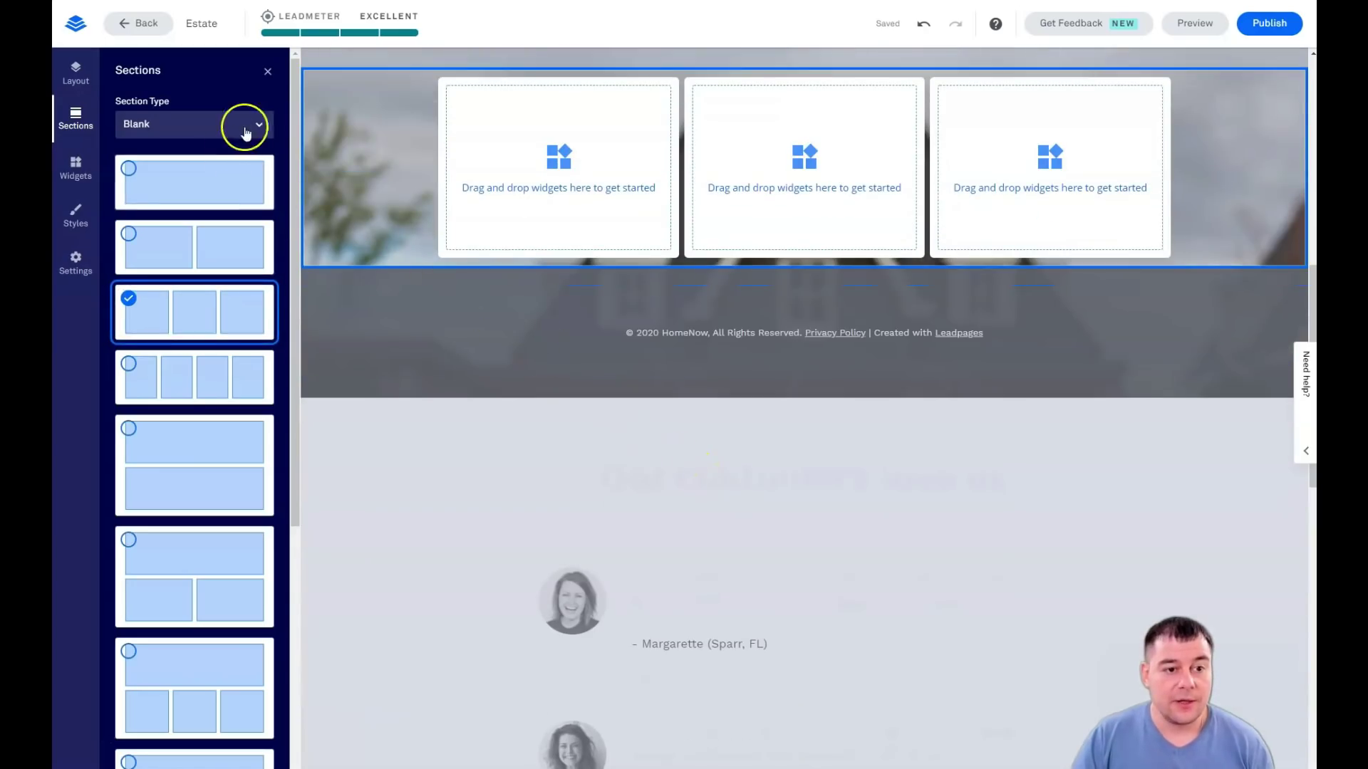
pyautogui.click(268, 74)
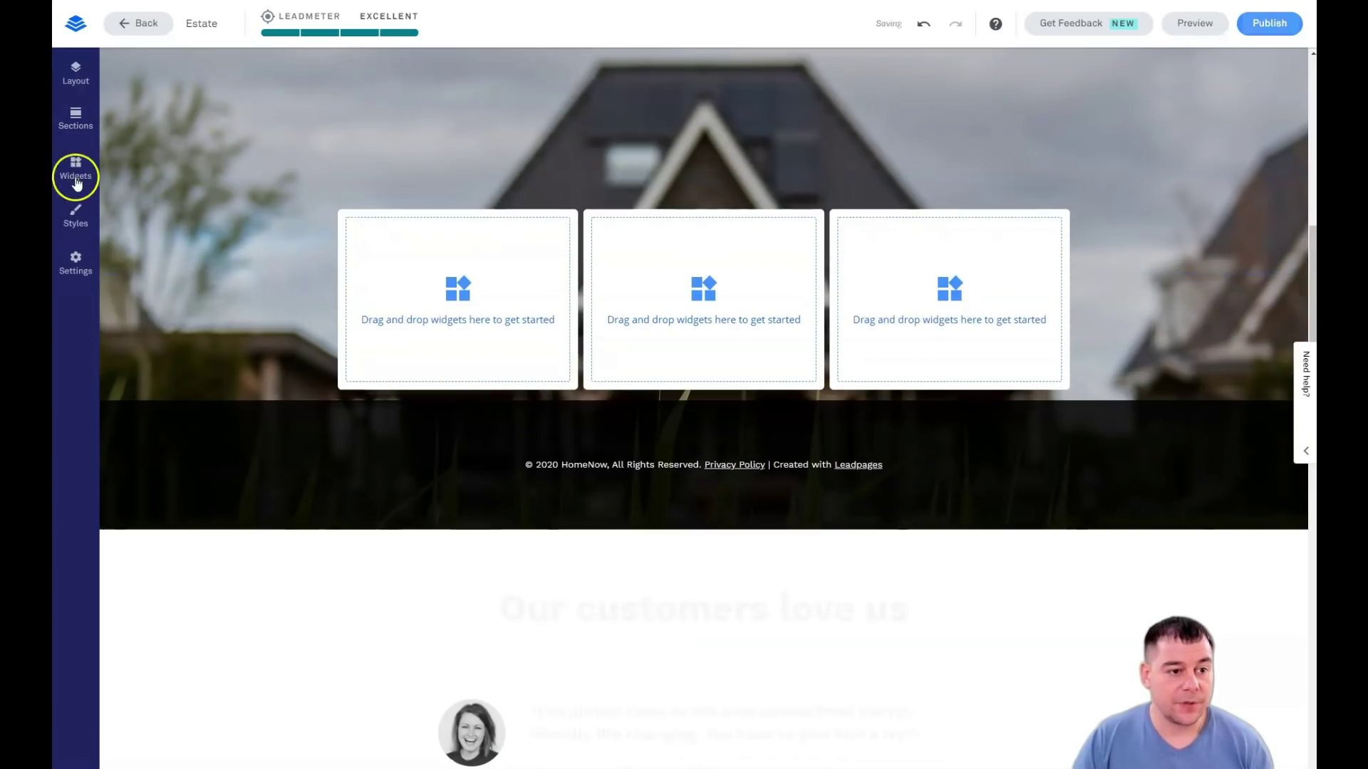
# Fill the three columns of the new blank section with a Video, a Text and a Button widget, in that order
pyautogui.click(76, 168)
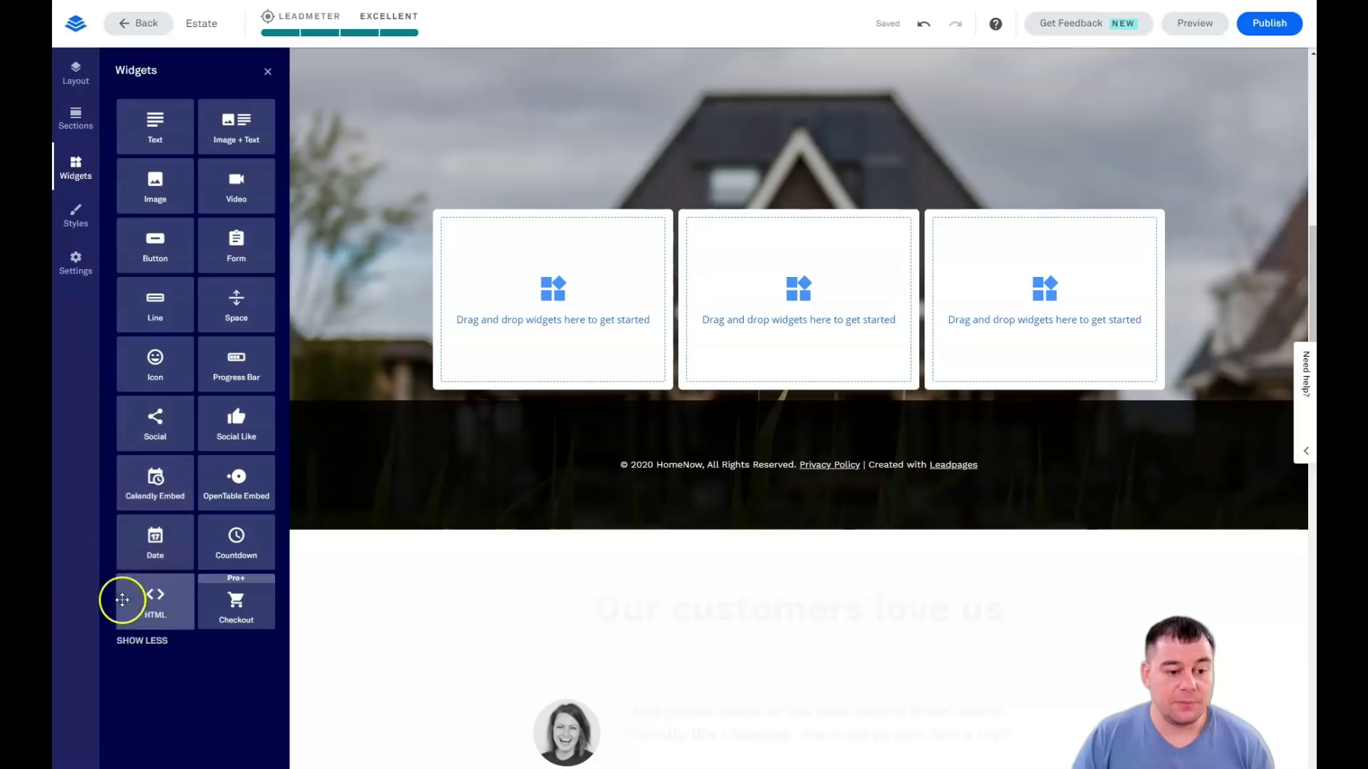
pyautogui.click(141, 643)
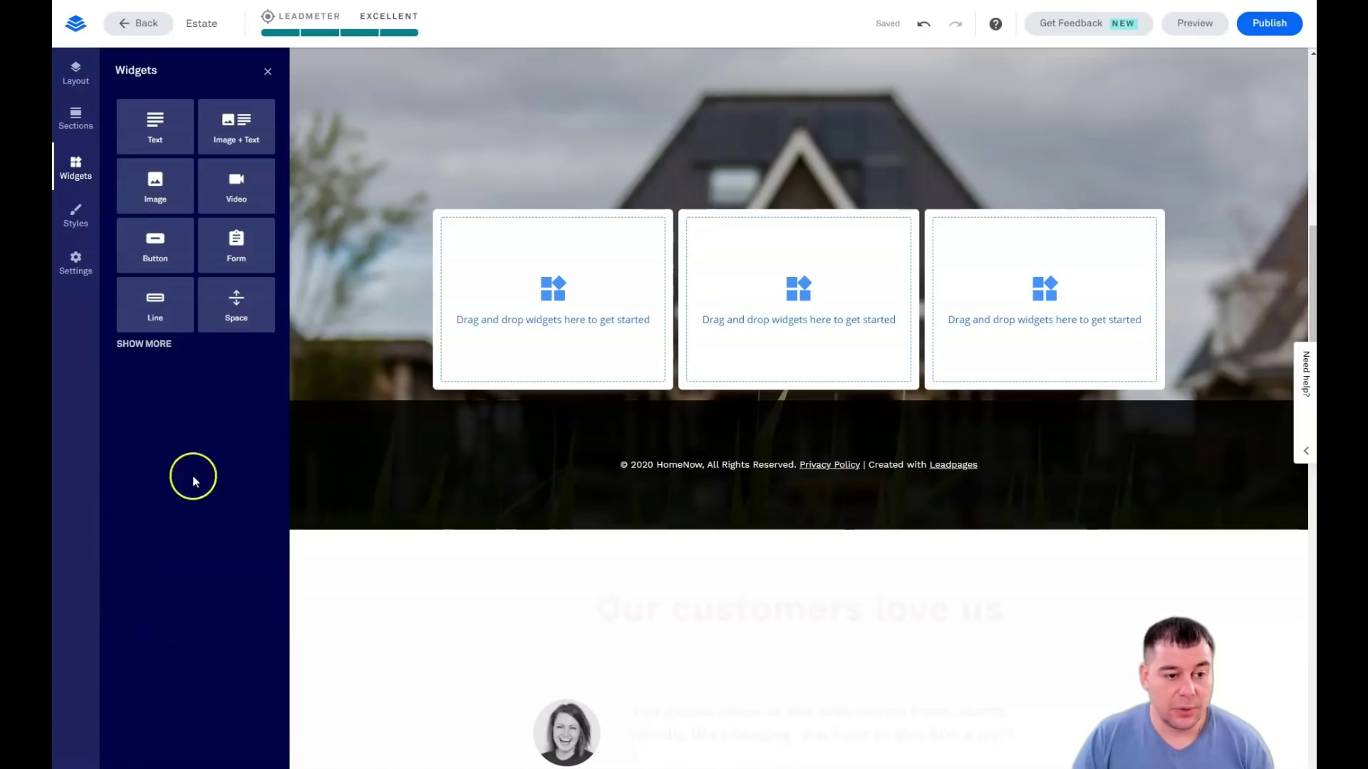
pyautogui.click(146, 343)
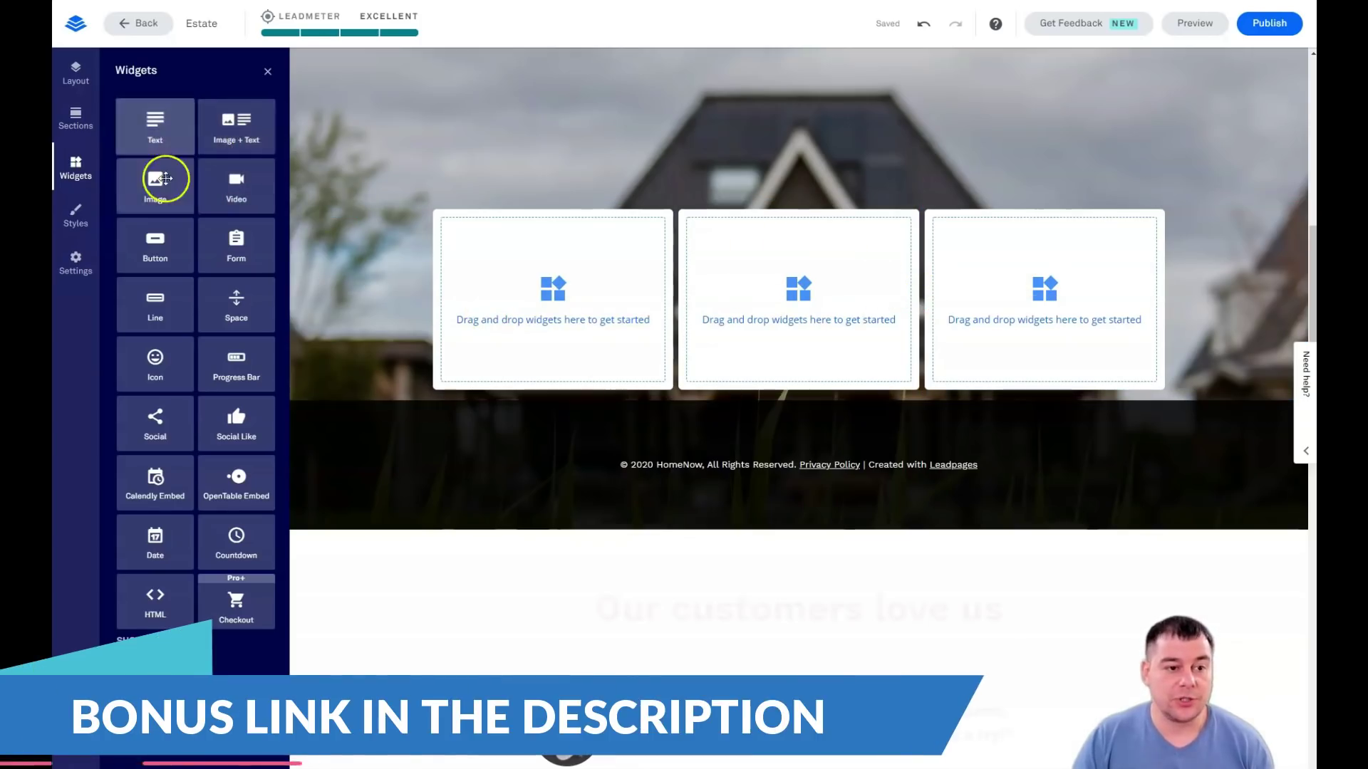
pyautogui.moveTo(250, 199); pyautogui.dragTo(552, 302)
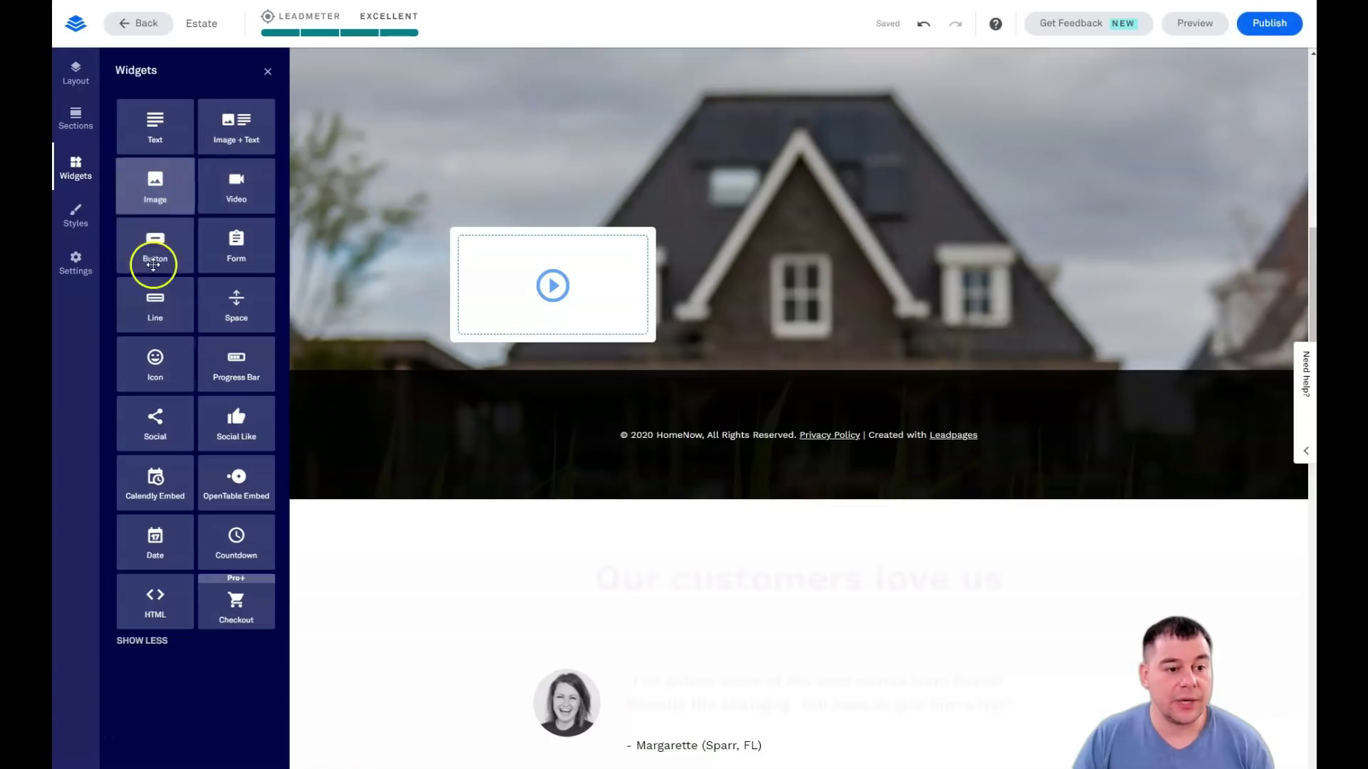
pyautogui.moveTo(150, 132); pyautogui.dragTo(774, 314)
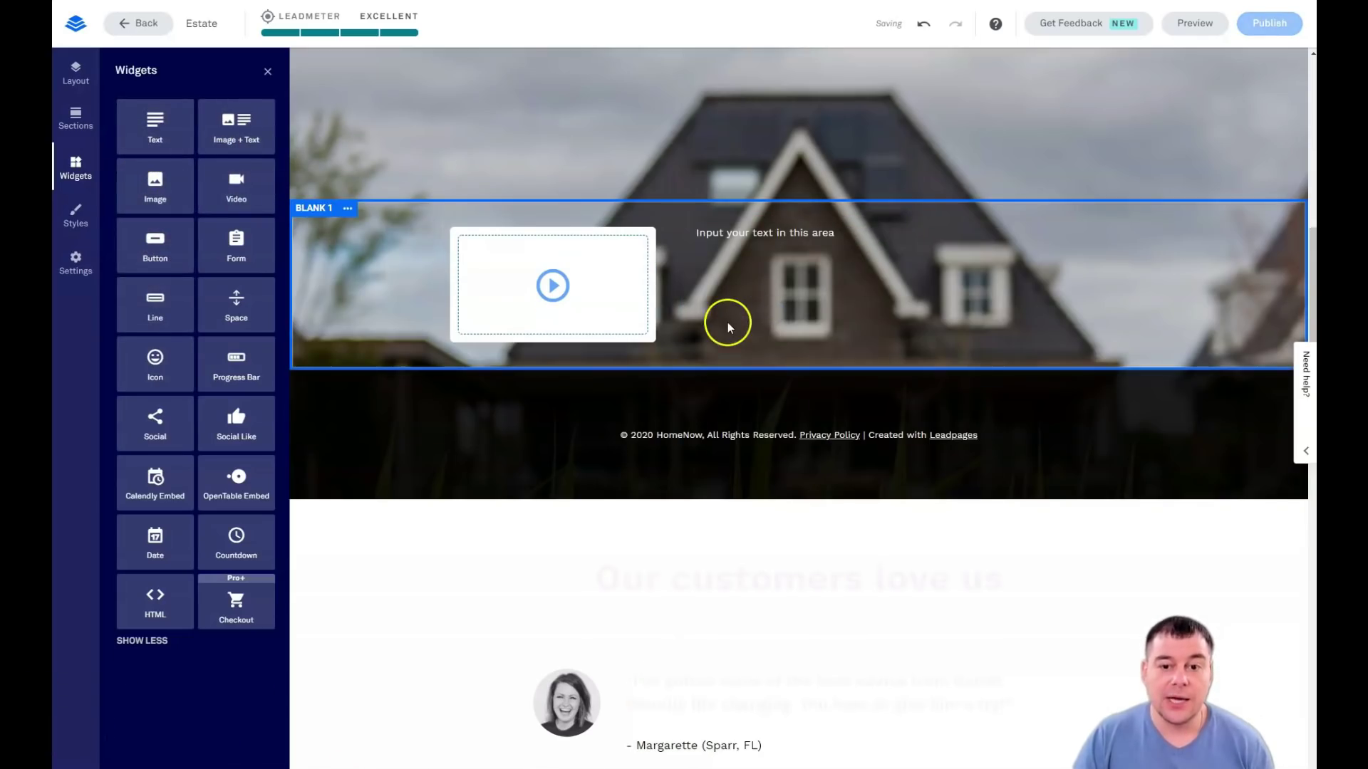
pyautogui.moveTo(154, 244); pyautogui.dragTo(1047, 263)
pyautogui.scroll(3, 864, 297)
pyautogui.scroll(2, 864, 298)
pyautogui.scroll(-3, 864, 298)
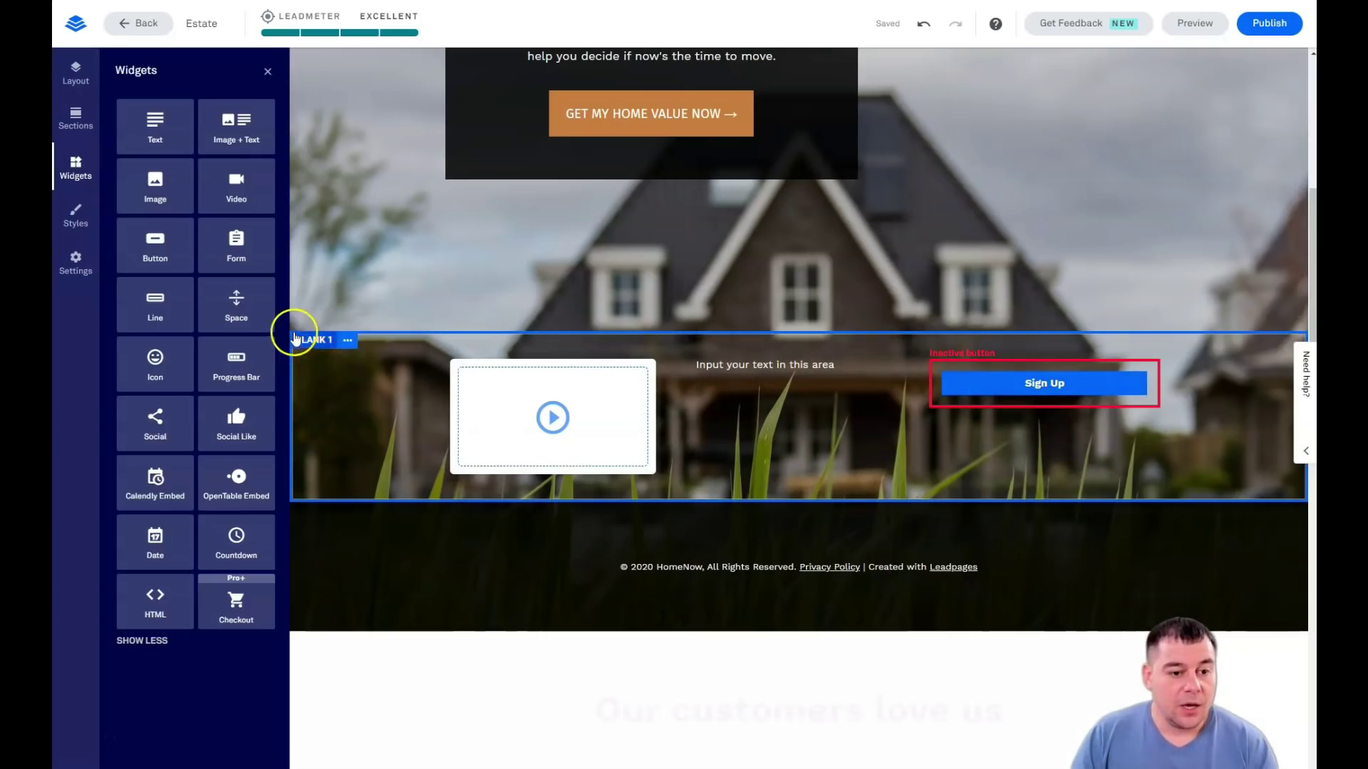
# Try minimum heights of 50%, 75% and 90% in the blank section's settings and set the height to Full
pyautogui.click(348, 342)
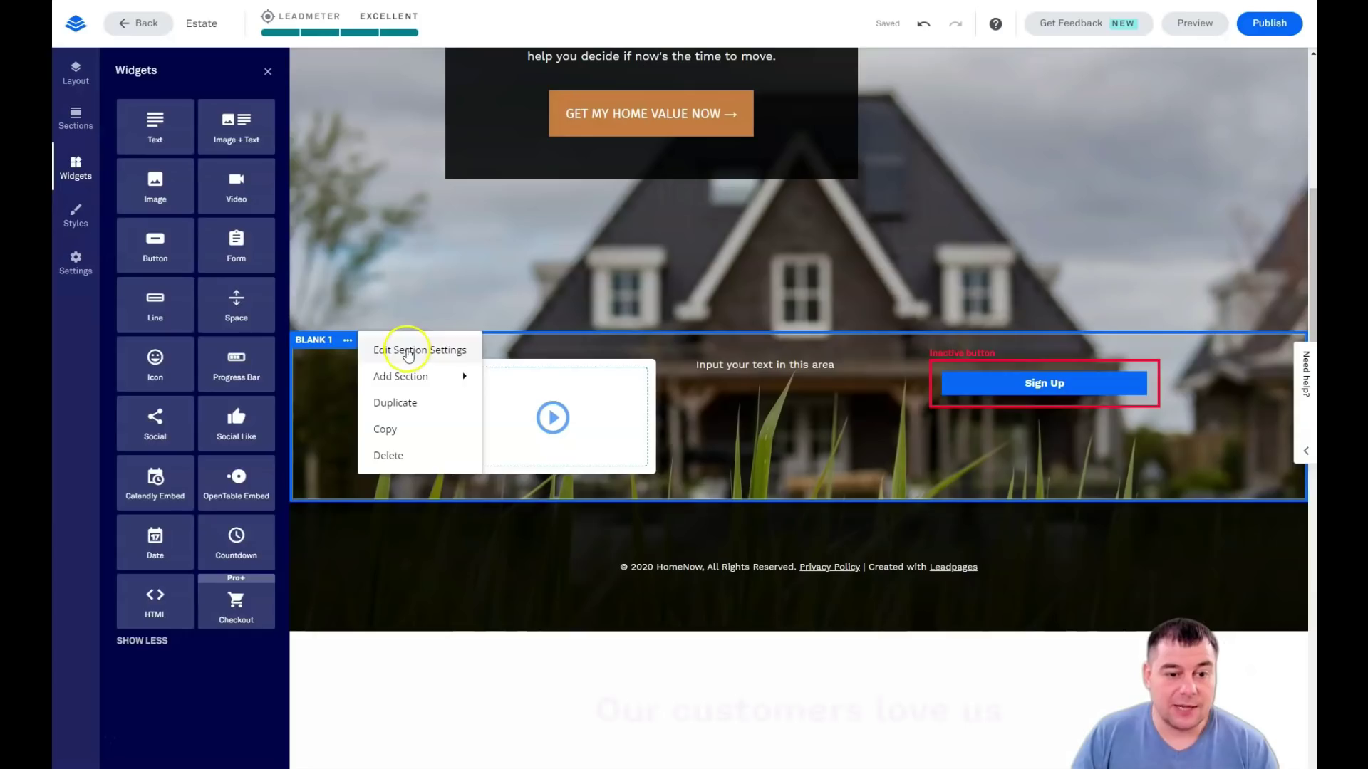
pyautogui.click(407, 351)
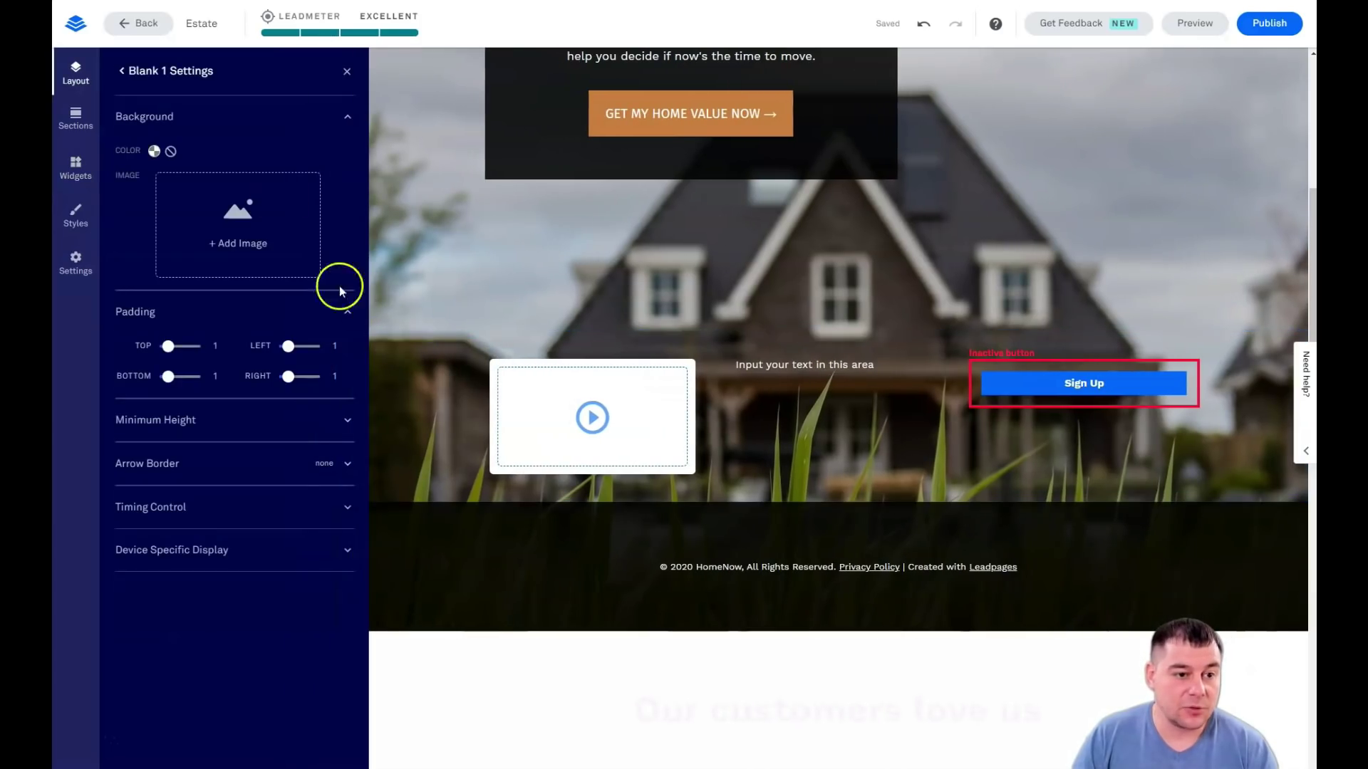
pyautogui.click(345, 422)
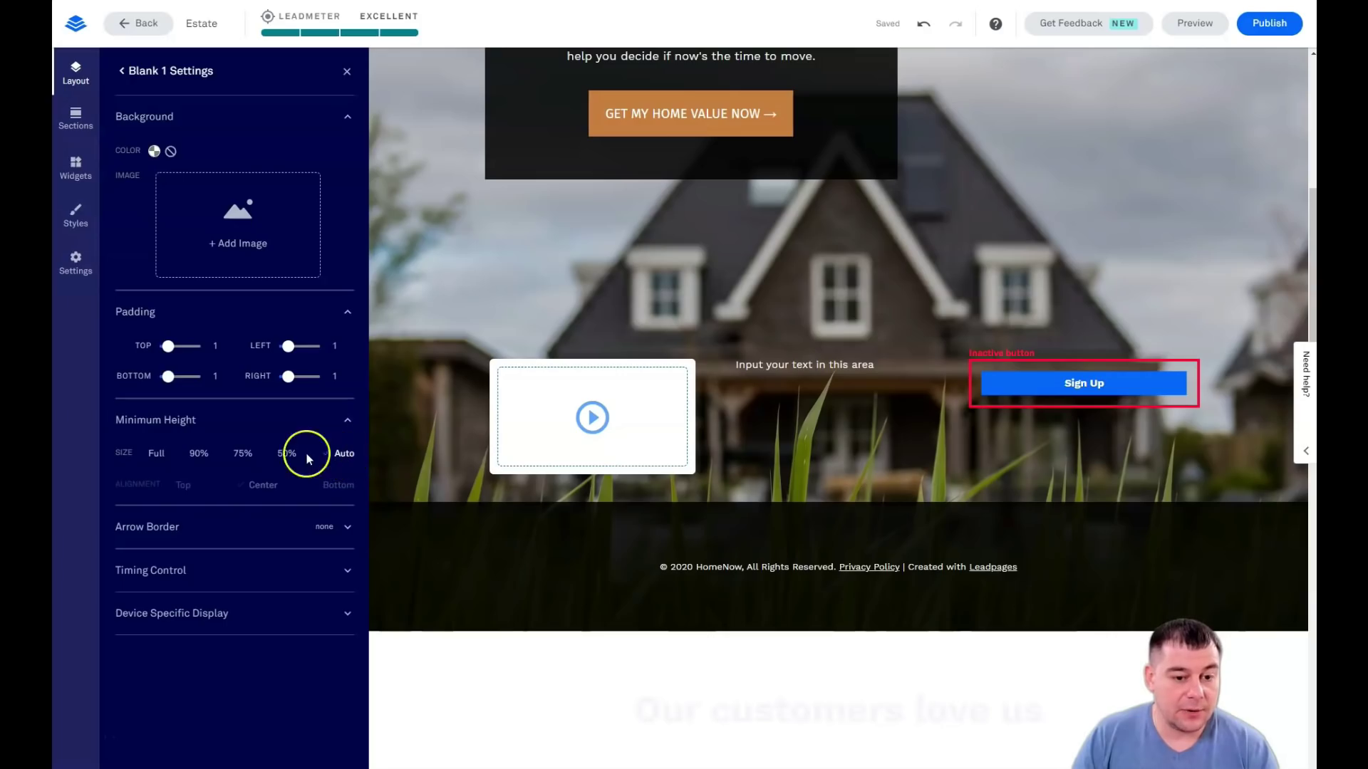
pyautogui.click(286, 455)
pyautogui.click(243, 454)
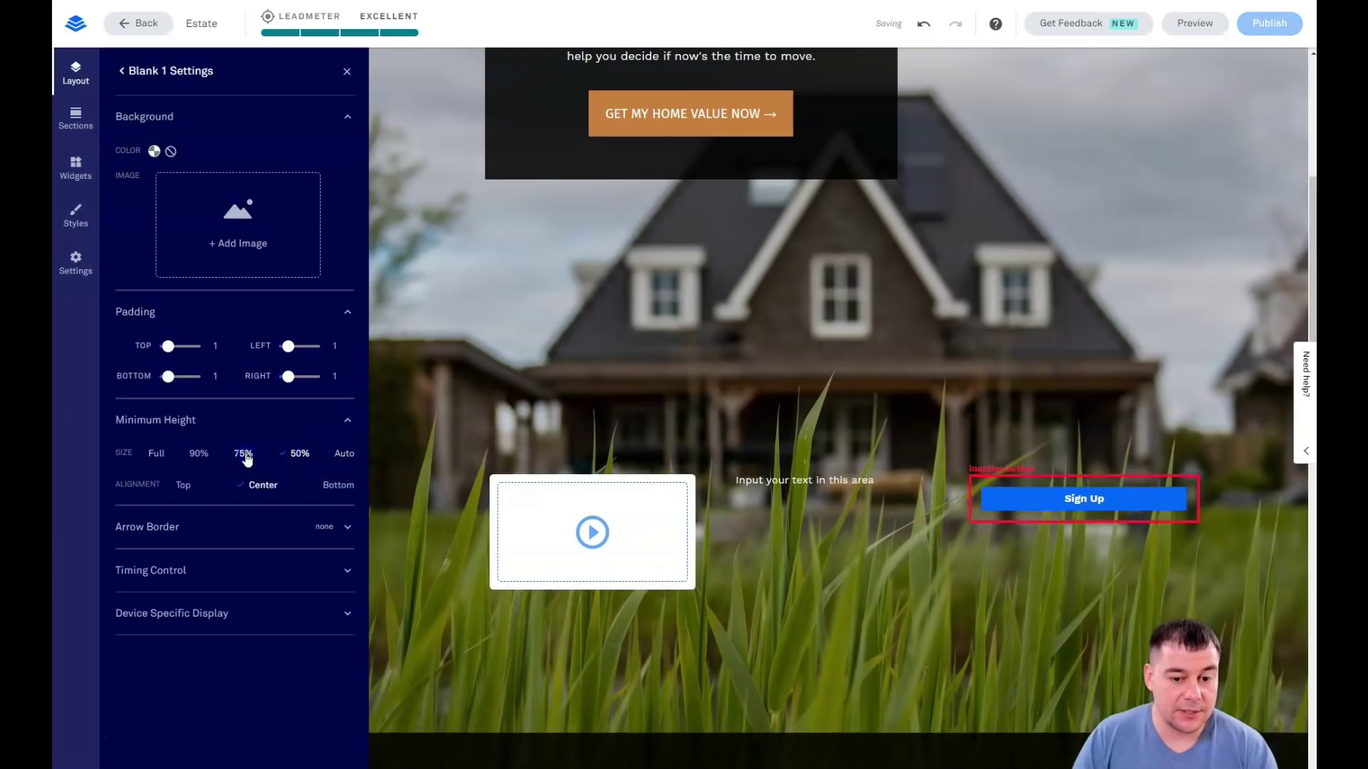
pyautogui.click(199, 454)
pyautogui.click(163, 454)
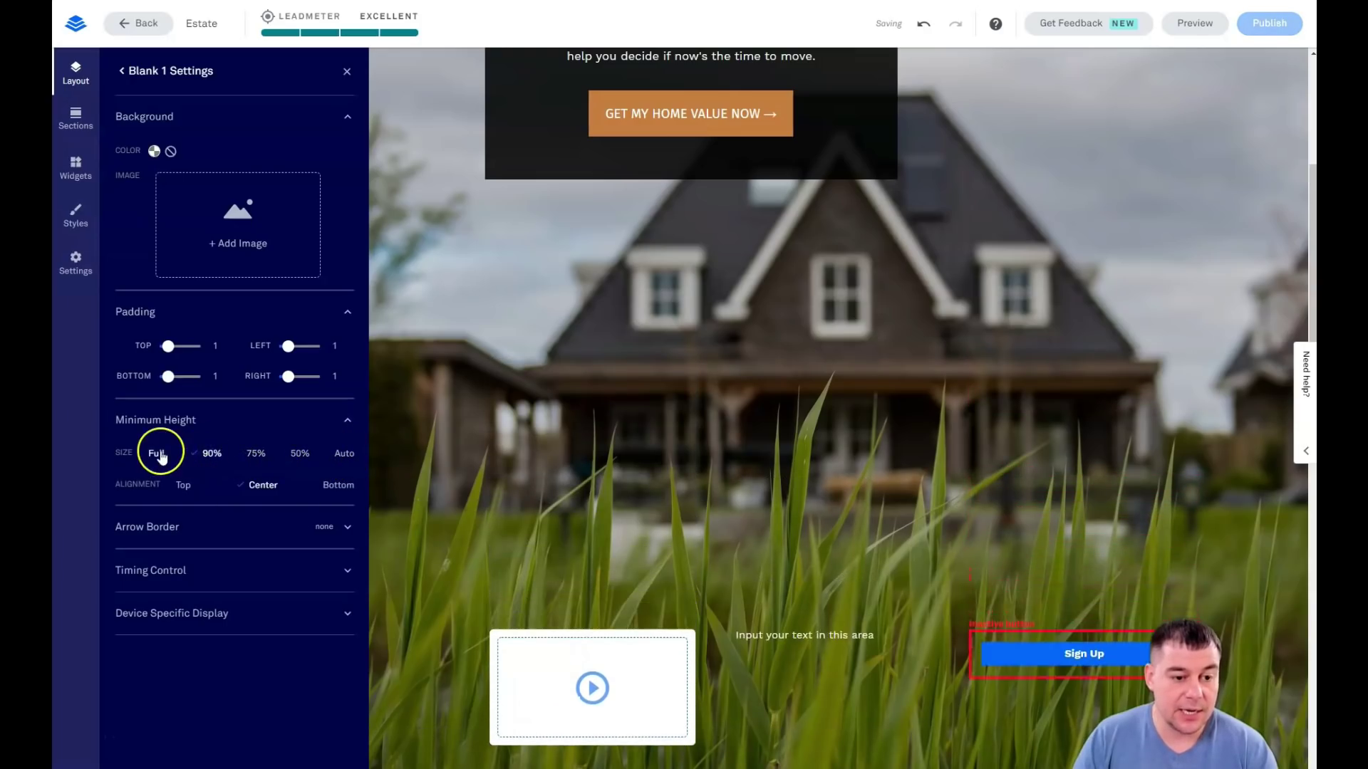
# Try a white background color on the blank section and restore its transparent background
pyautogui.click(154, 151)
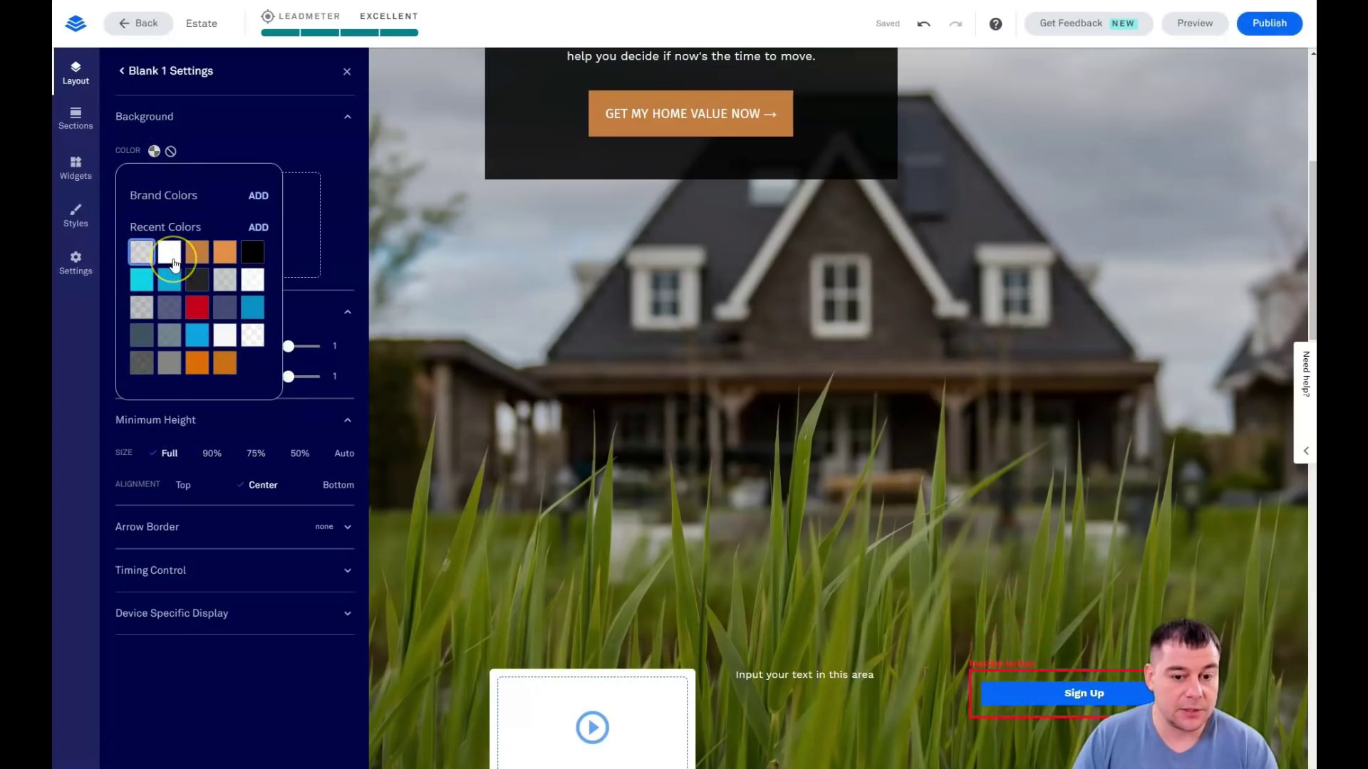
pyautogui.click(190, 273)
pyautogui.click(166, 261)
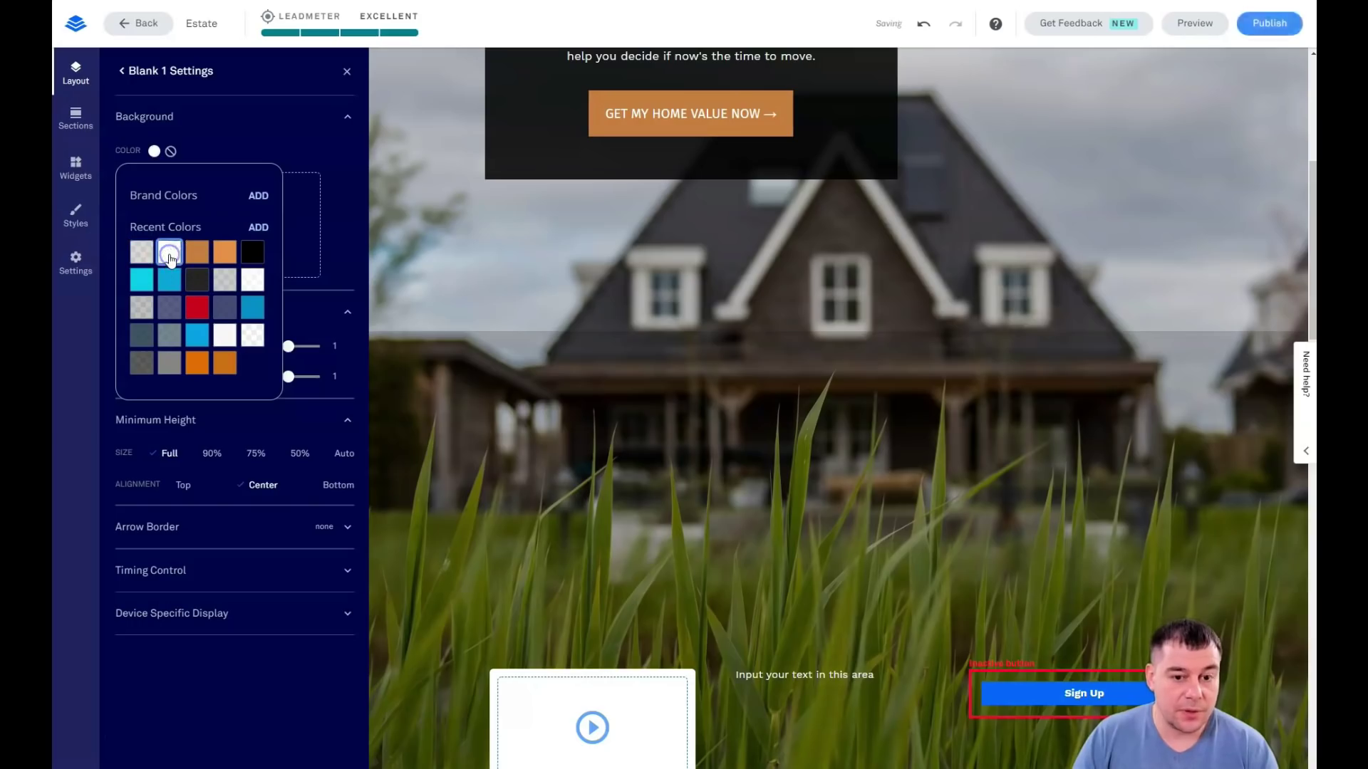
pyautogui.scroll(-9, 727, 389)
pyautogui.scroll(10, 734, 392)
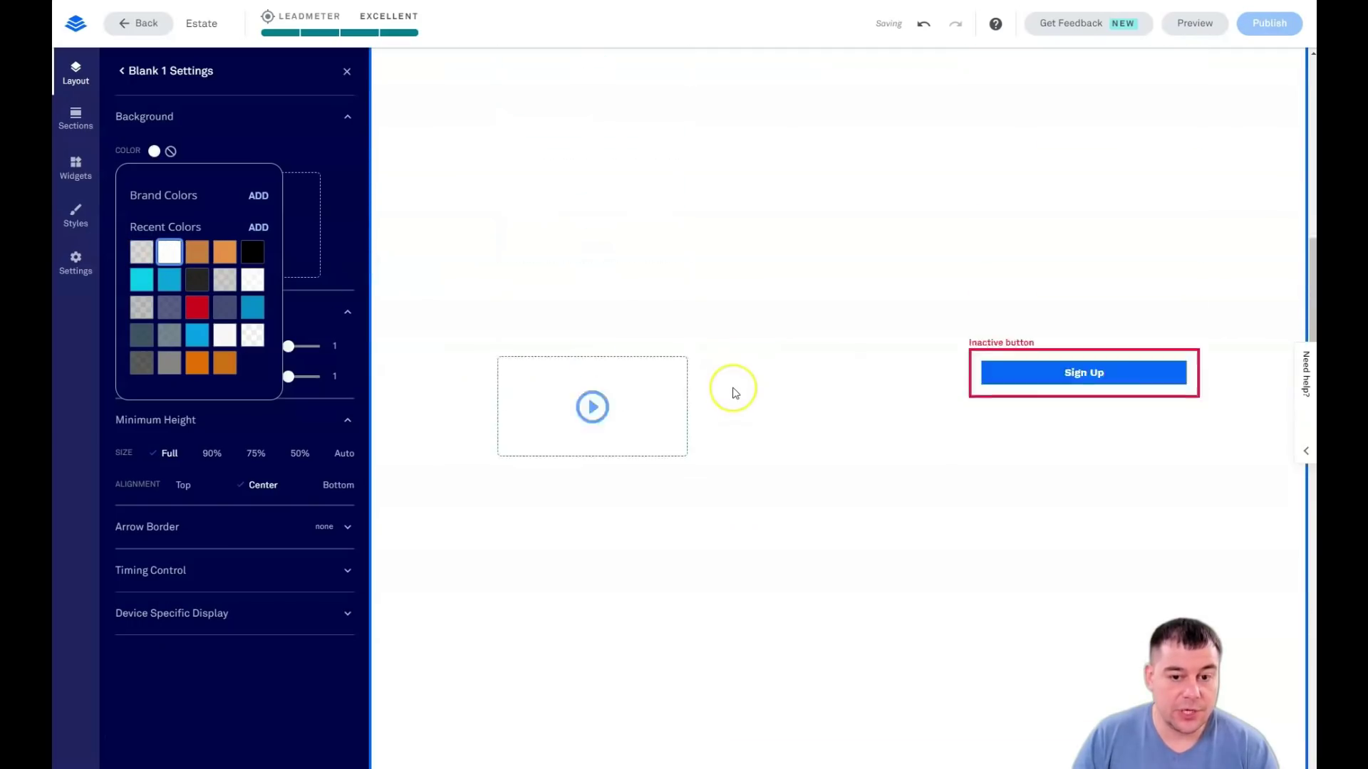
pyautogui.scroll(-2, 734, 392)
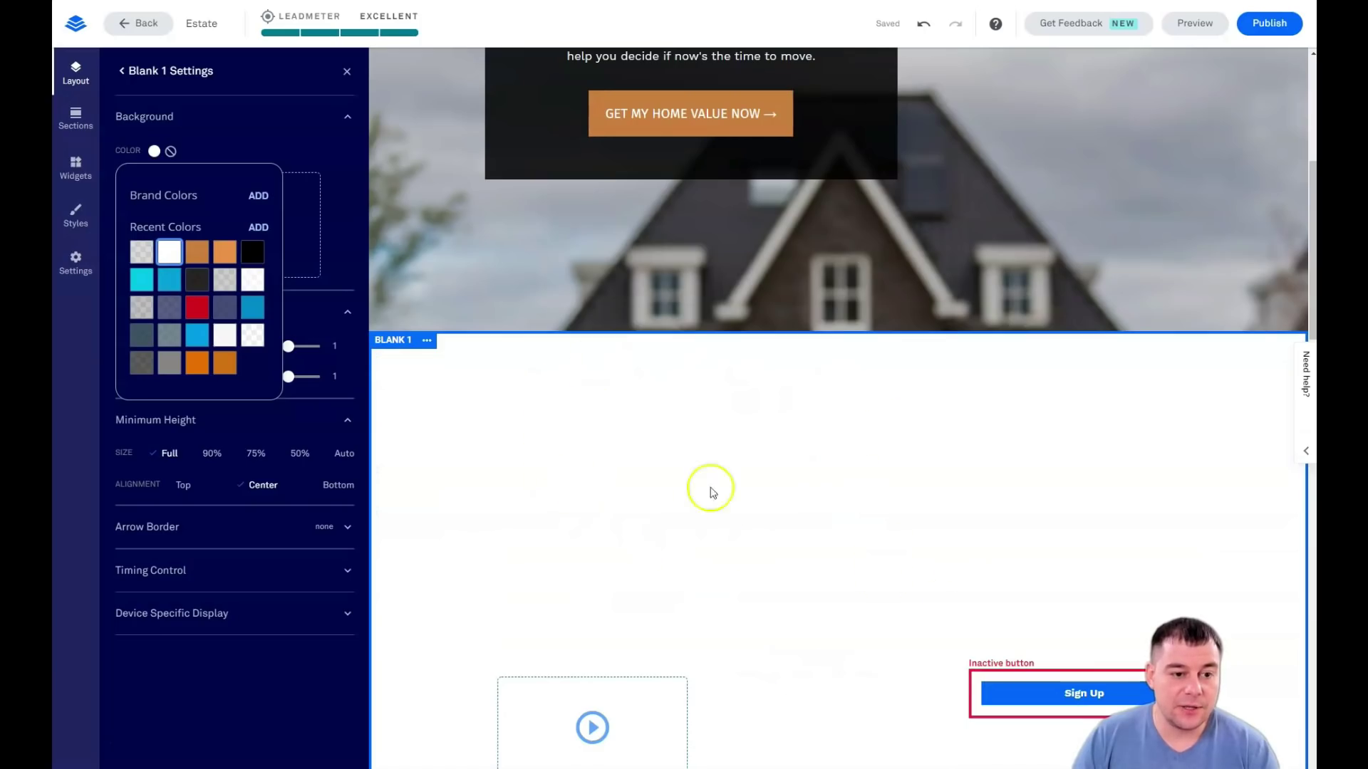
pyautogui.click(142, 253)
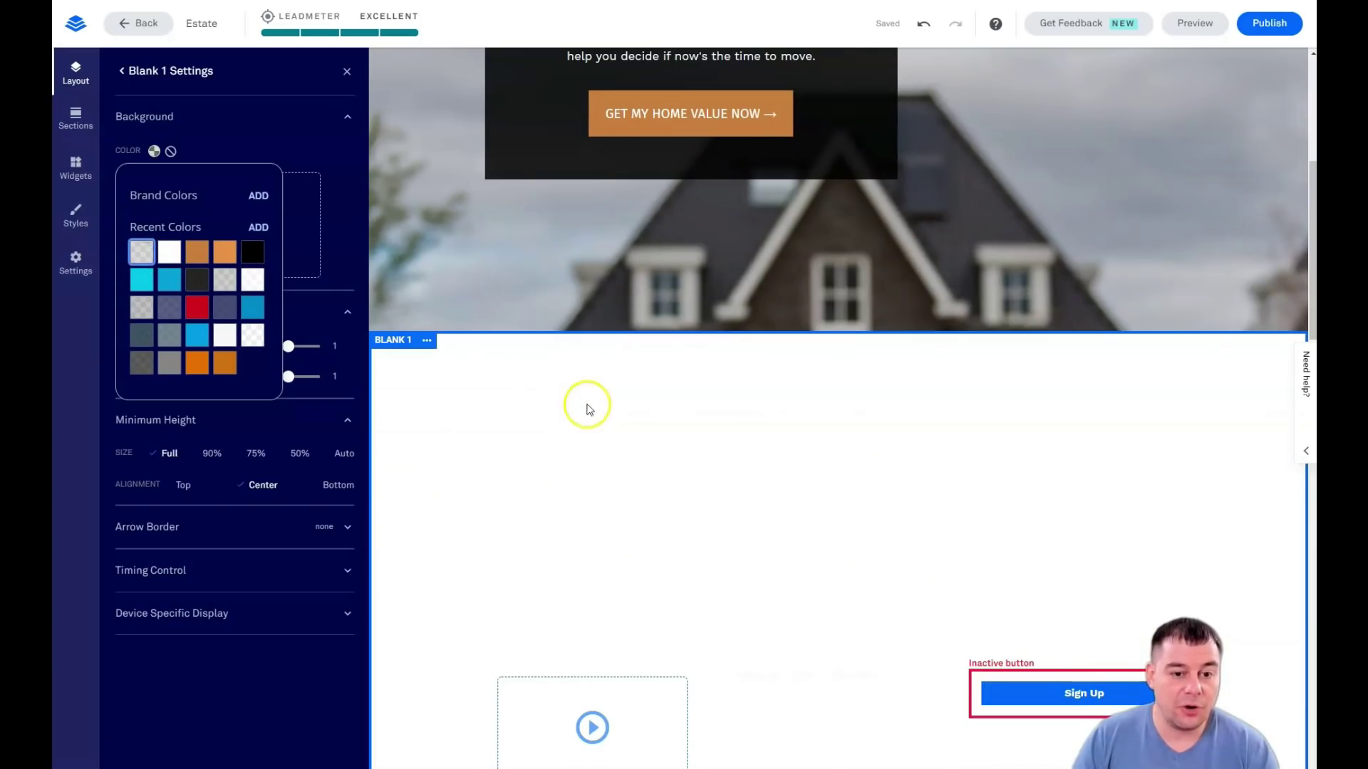
# Examine how the full-height blank section fits between the hero, footer and testimonials on the page, and close its settings
pyautogui.scroll(2, 752, 462)
pyautogui.scroll(-4, 752, 461)
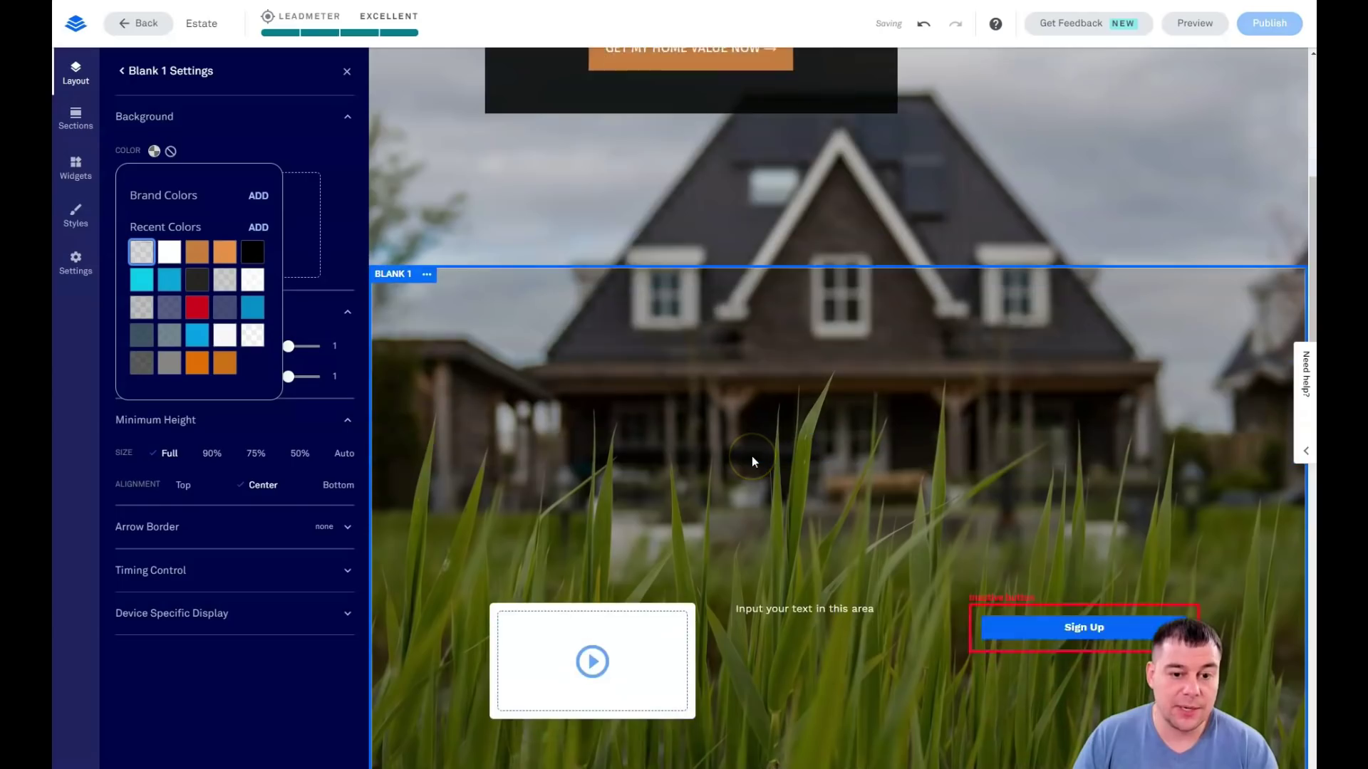
pyautogui.scroll(1, 751, 461)
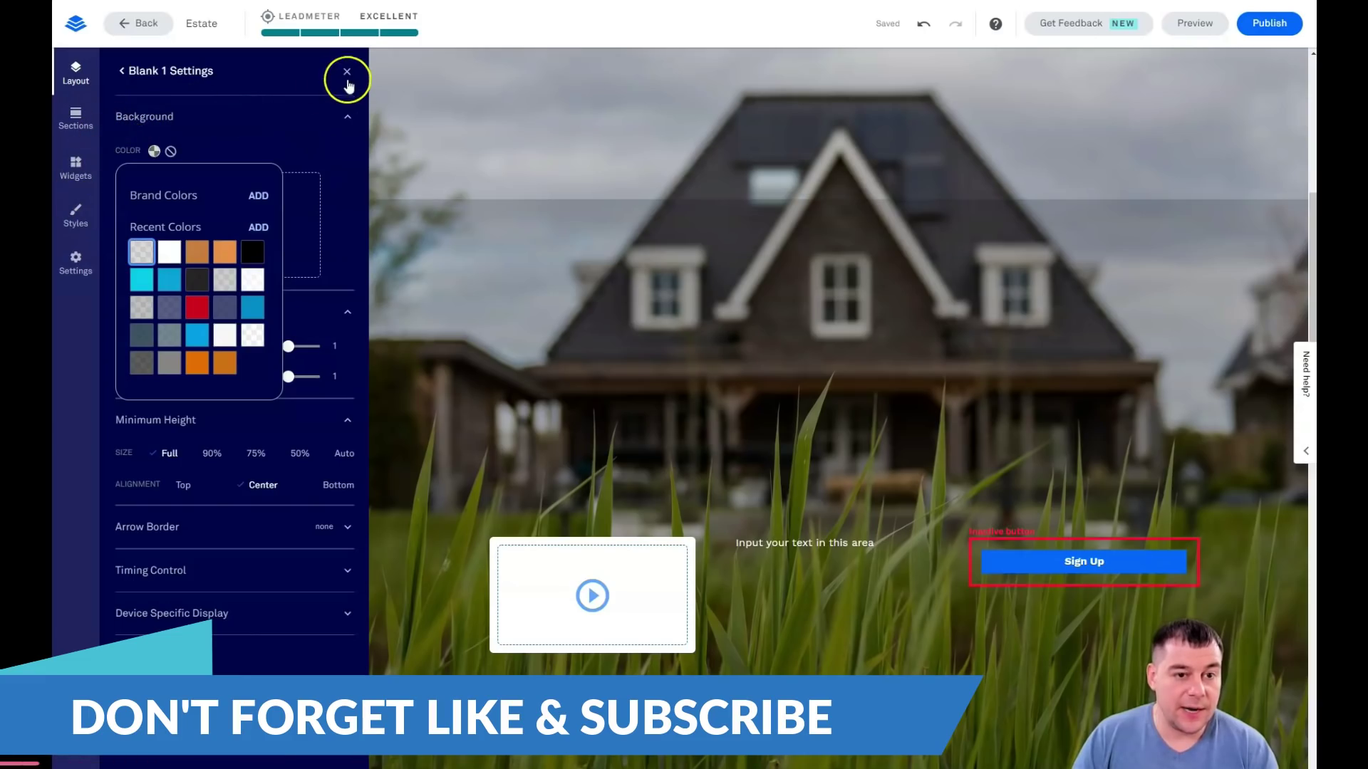
pyautogui.scroll(5, 641, 244)
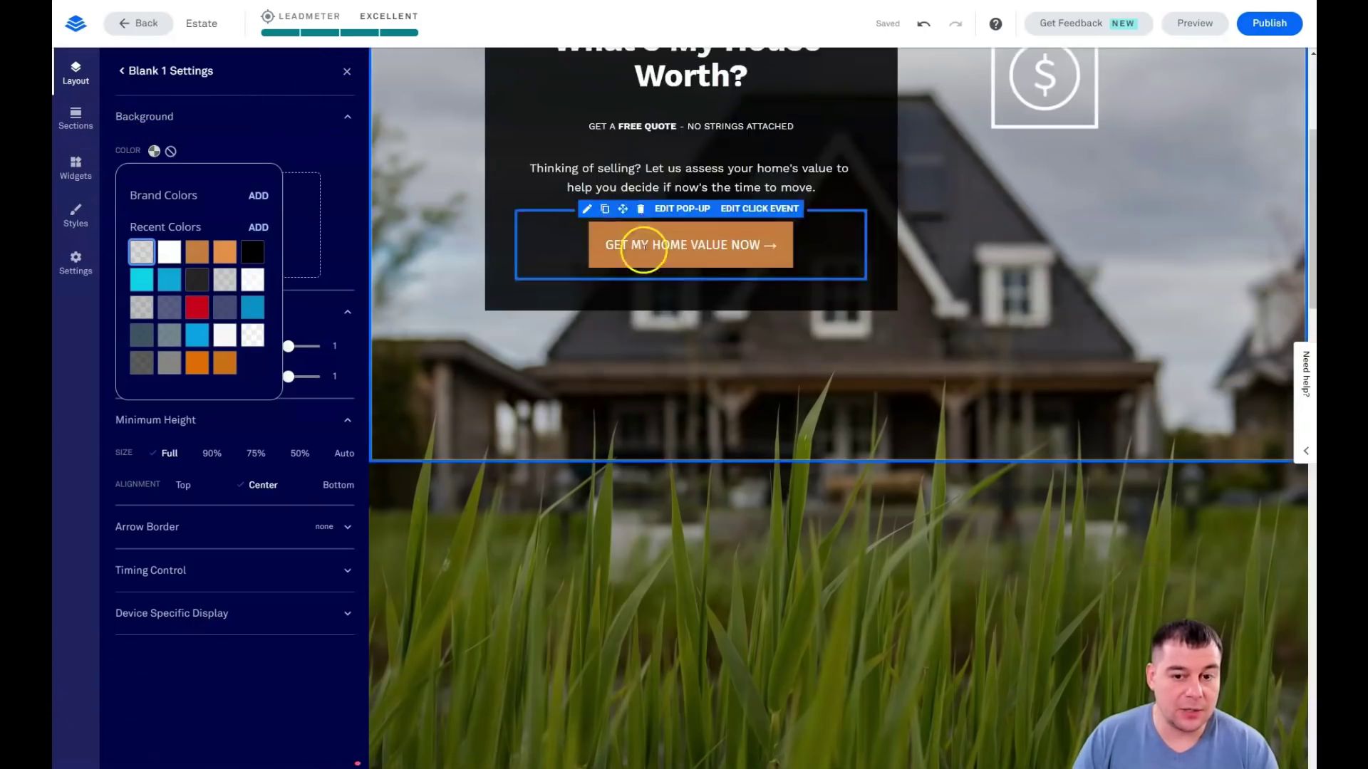
pyautogui.scroll(-2, 876, 328)
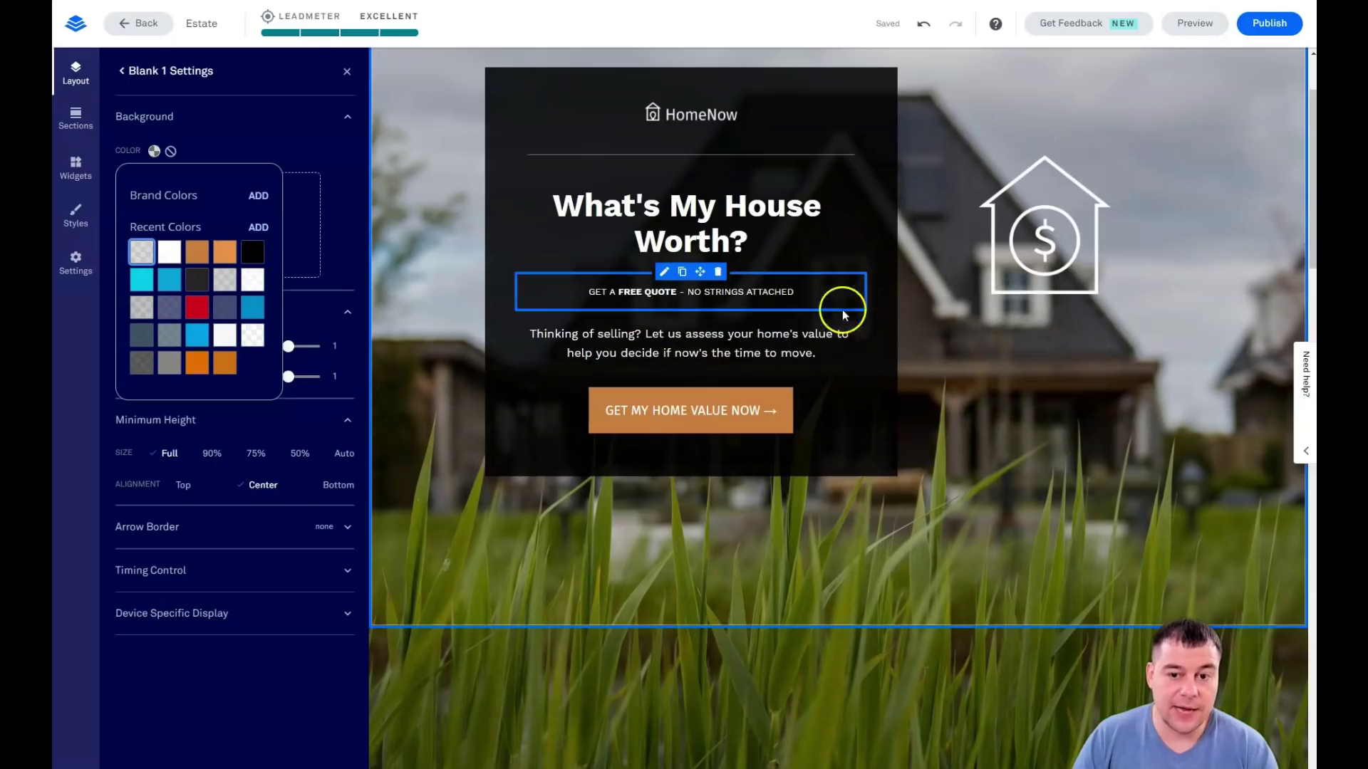
pyautogui.scroll(-7, 656, 299)
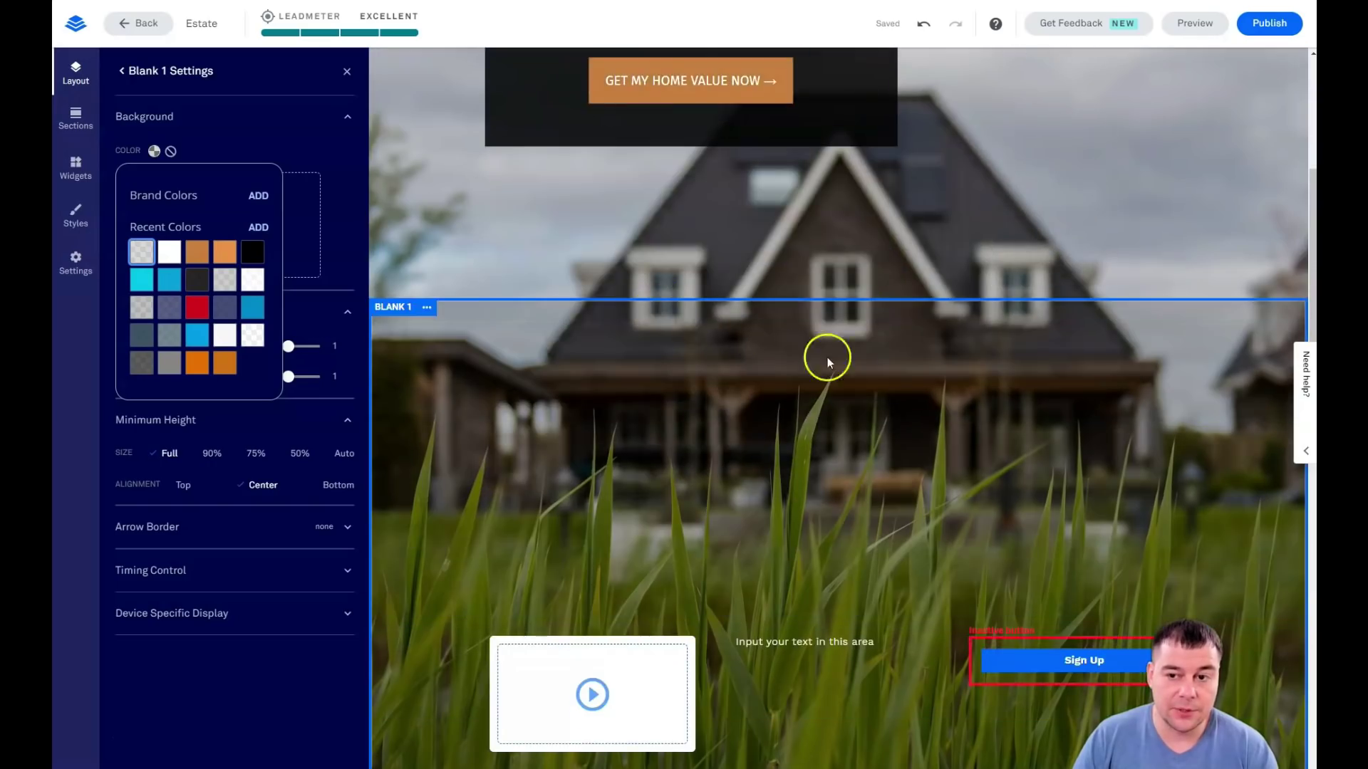
pyautogui.scroll(7, 825, 357)
pyautogui.scroll(-10, 797, 317)
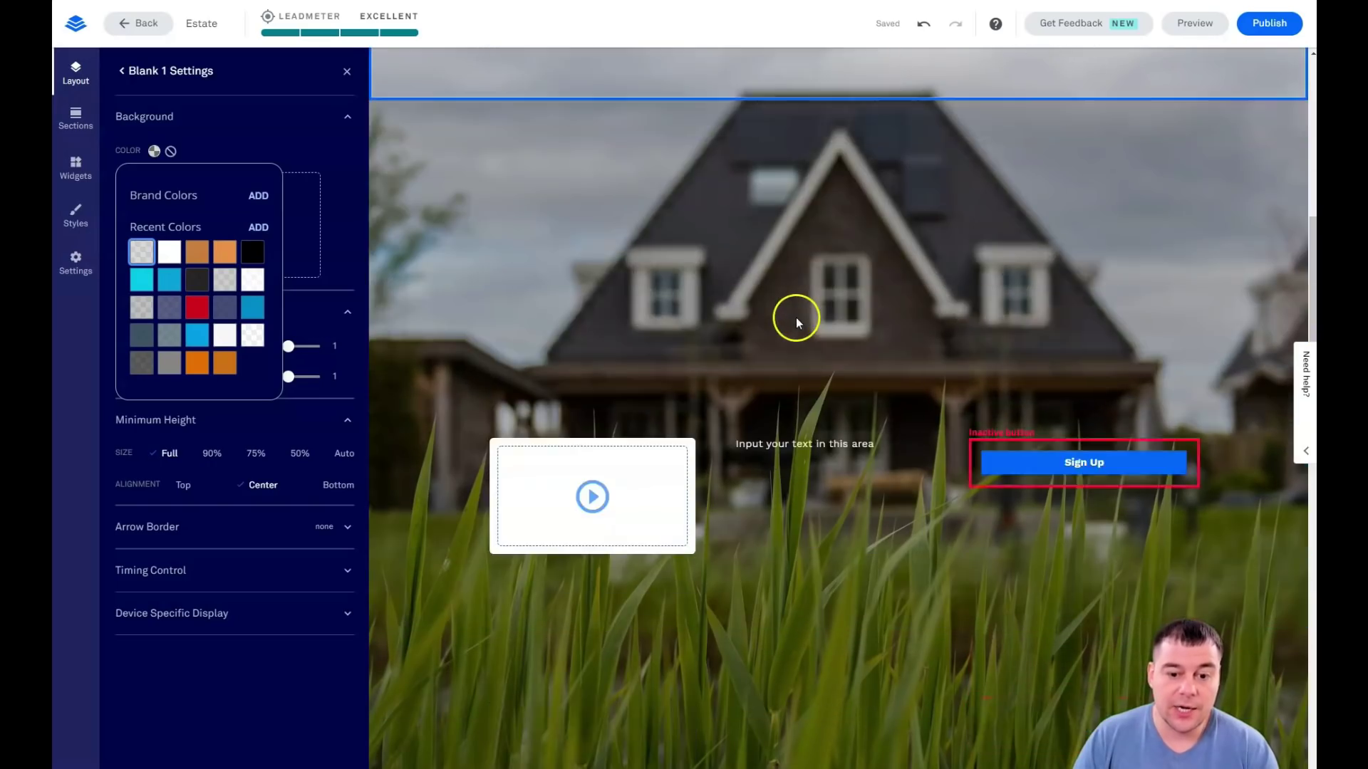
pyautogui.scroll(-5, 792, 322)
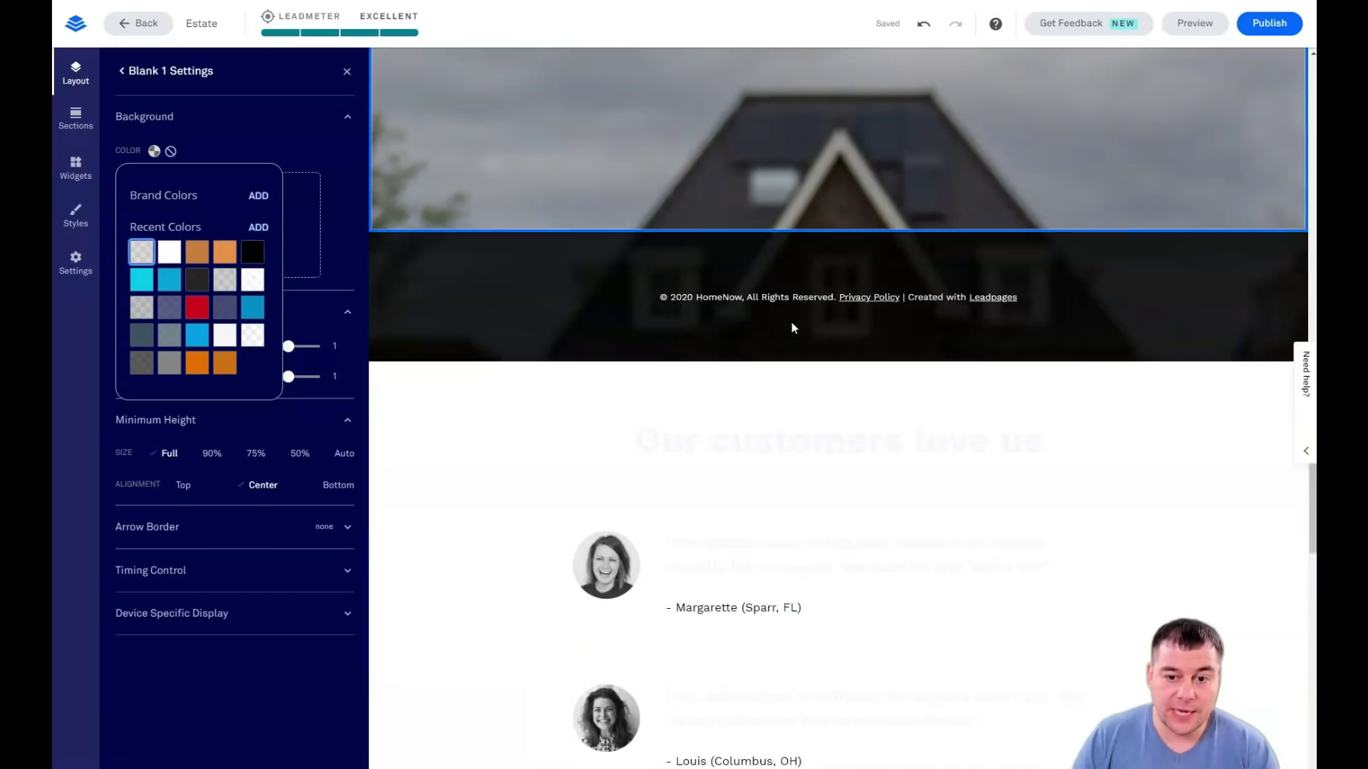
pyautogui.scroll(7, 791, 370)
pyautogui.scroll(8, 850, 382)
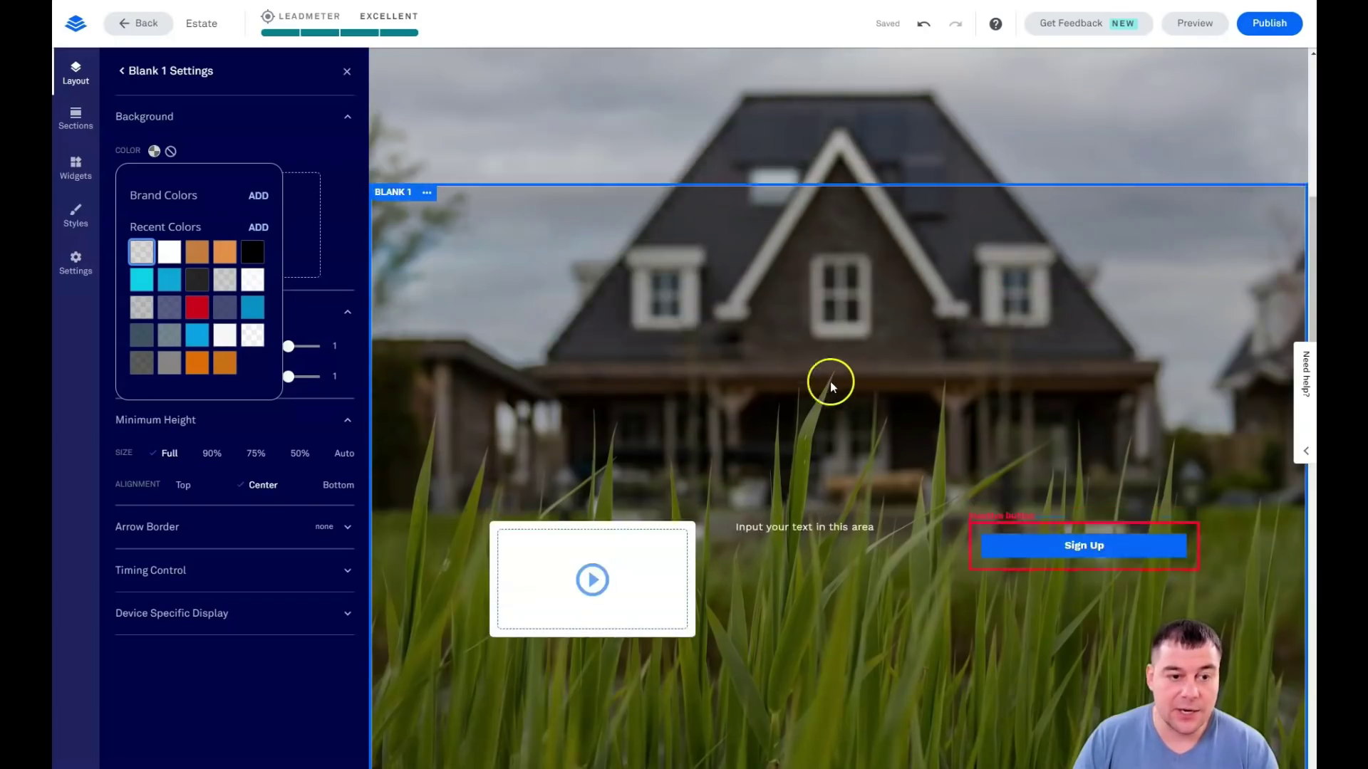
pyautogui.click(347, 74)
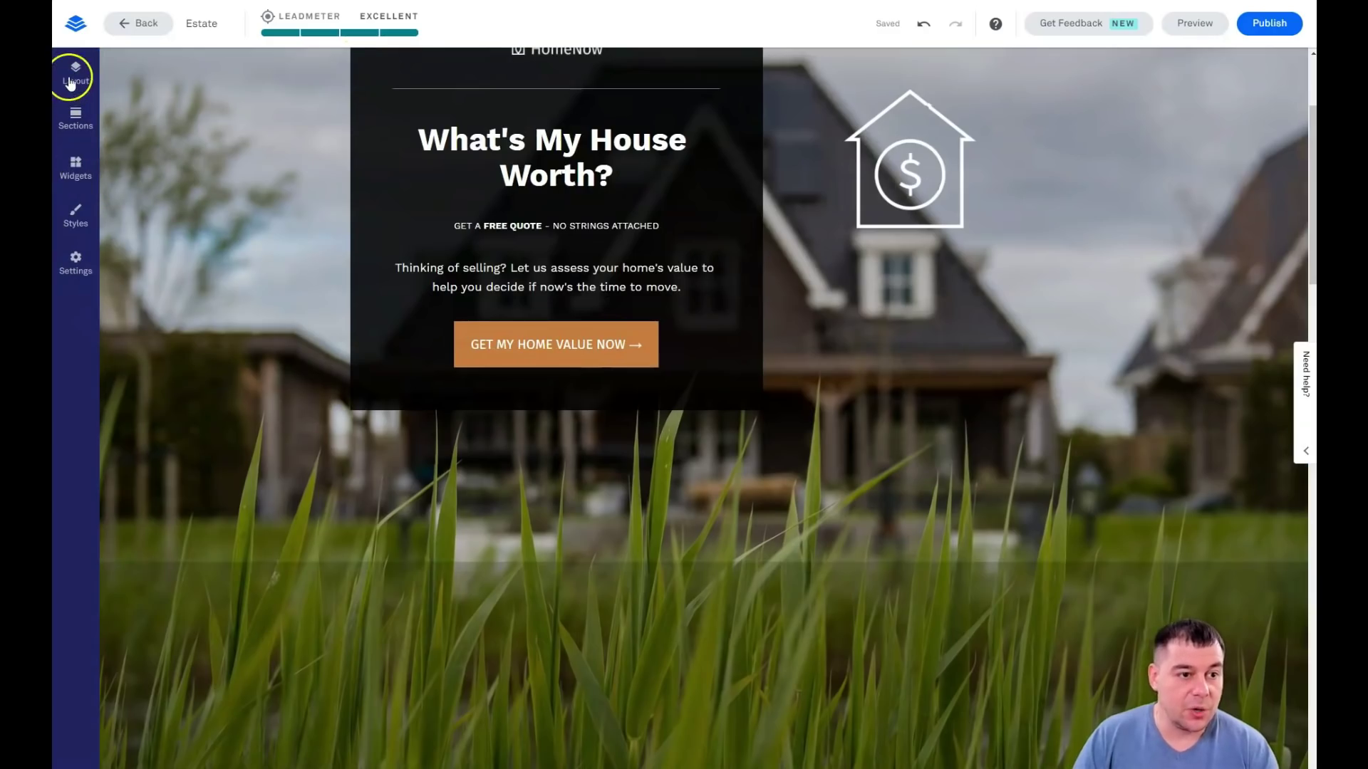
# Examine the section order in the page layout and find where the Footer sits on the page
pyautogui.click(71, 83)
pyautogui.click(122, 73)
pyautogui.moveTo(146, 196)
pyautogui.click(138, 146)
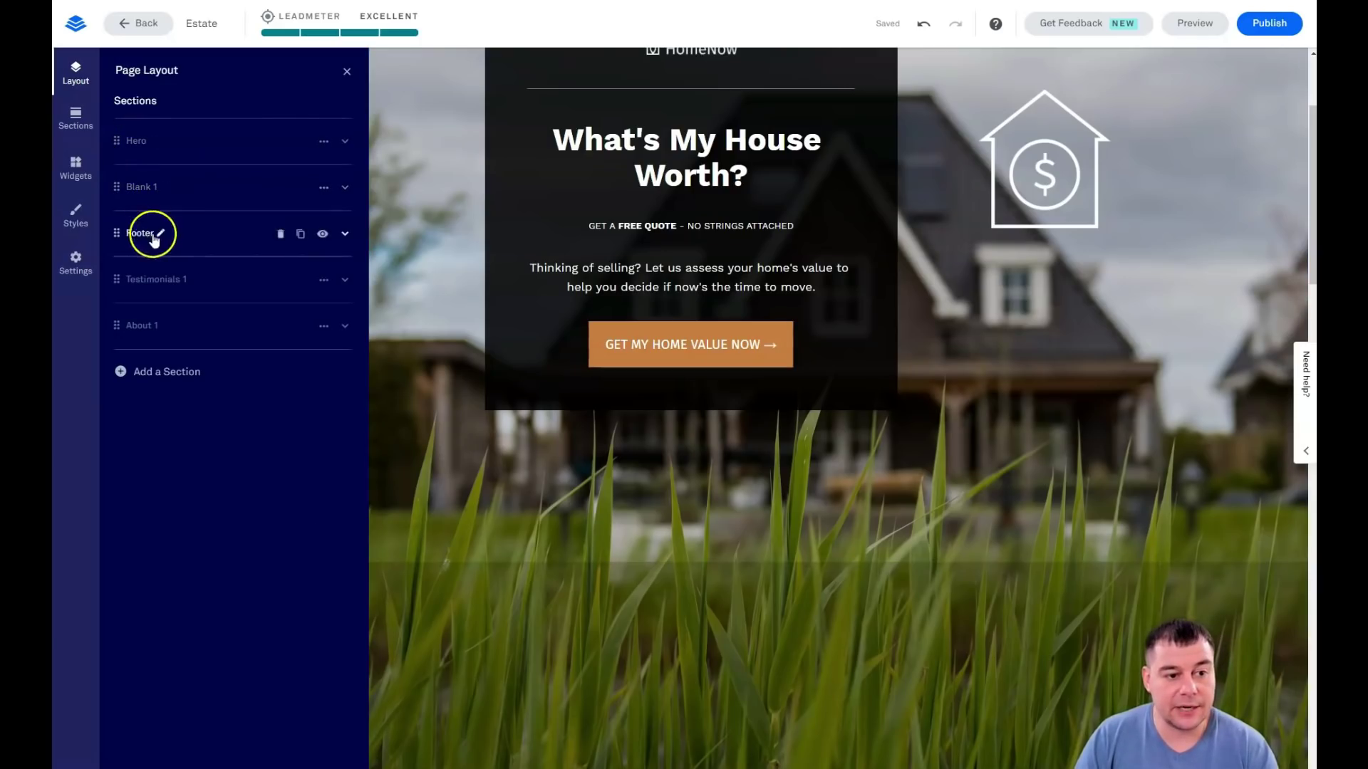
pyautogui.moveTo(180, 328)
pyautogui.moveTo(180, 327); pyautogui.dragTo(122, 228)
pyautogui.scroll(-4, 613, 378)
pyautogui.scroll(-10, 614, 378)
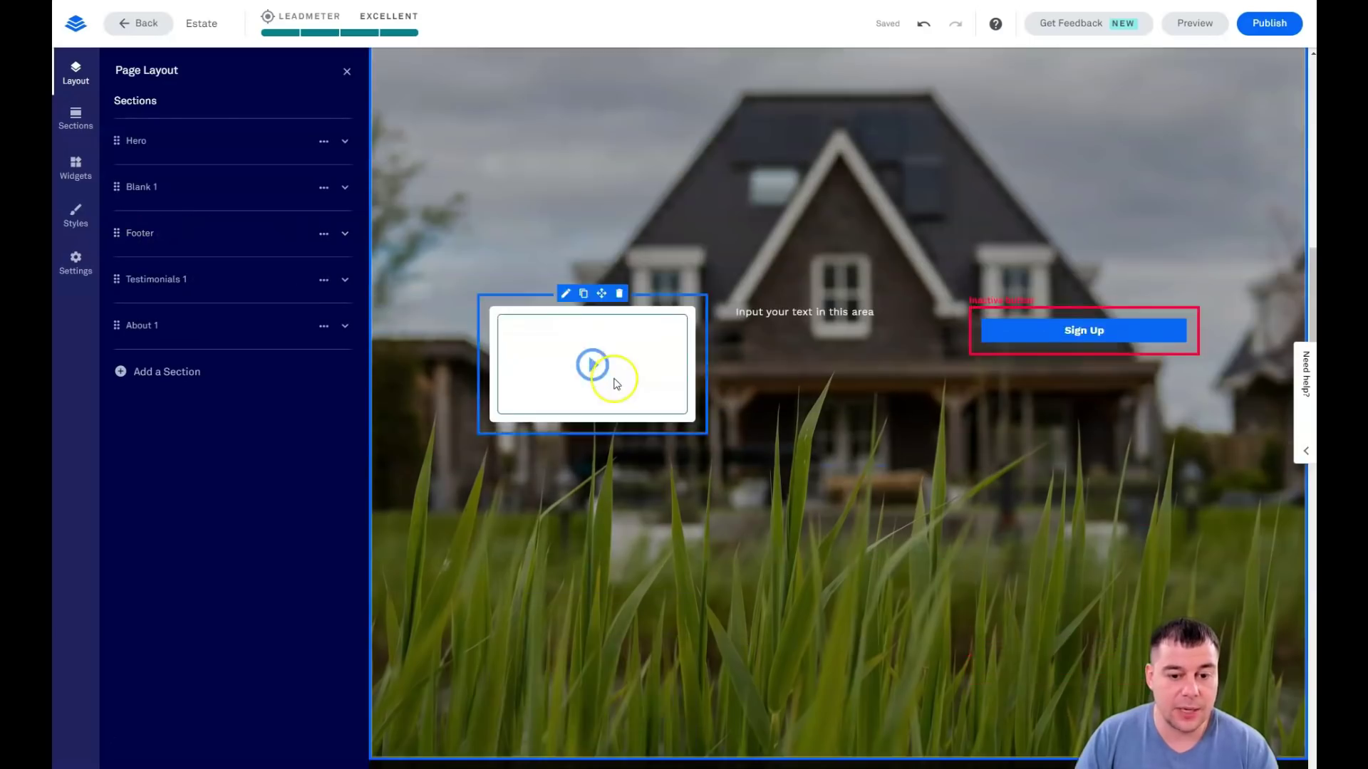
pyautogui.moveTo(135, 231)
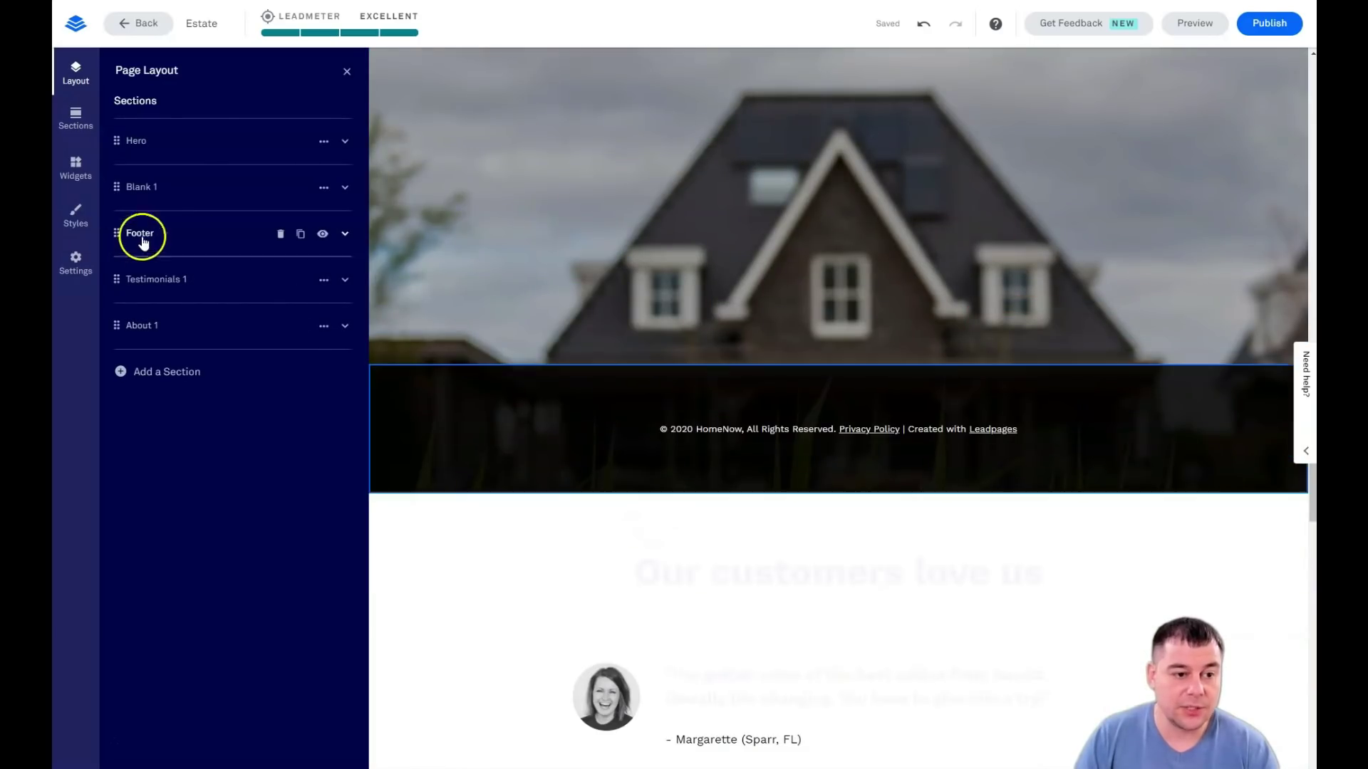
# Move the Footer section below About 1 in the page layout so it comes last on the page
pyautogui.moveTo(117, 232); pyautogui.dragTo(119, 343)
pyautogui.scroll(-4, 662, 364)
pyautogui.scroll(-3, 684, 345)
pyautogui.scroll(6, 680, 343)
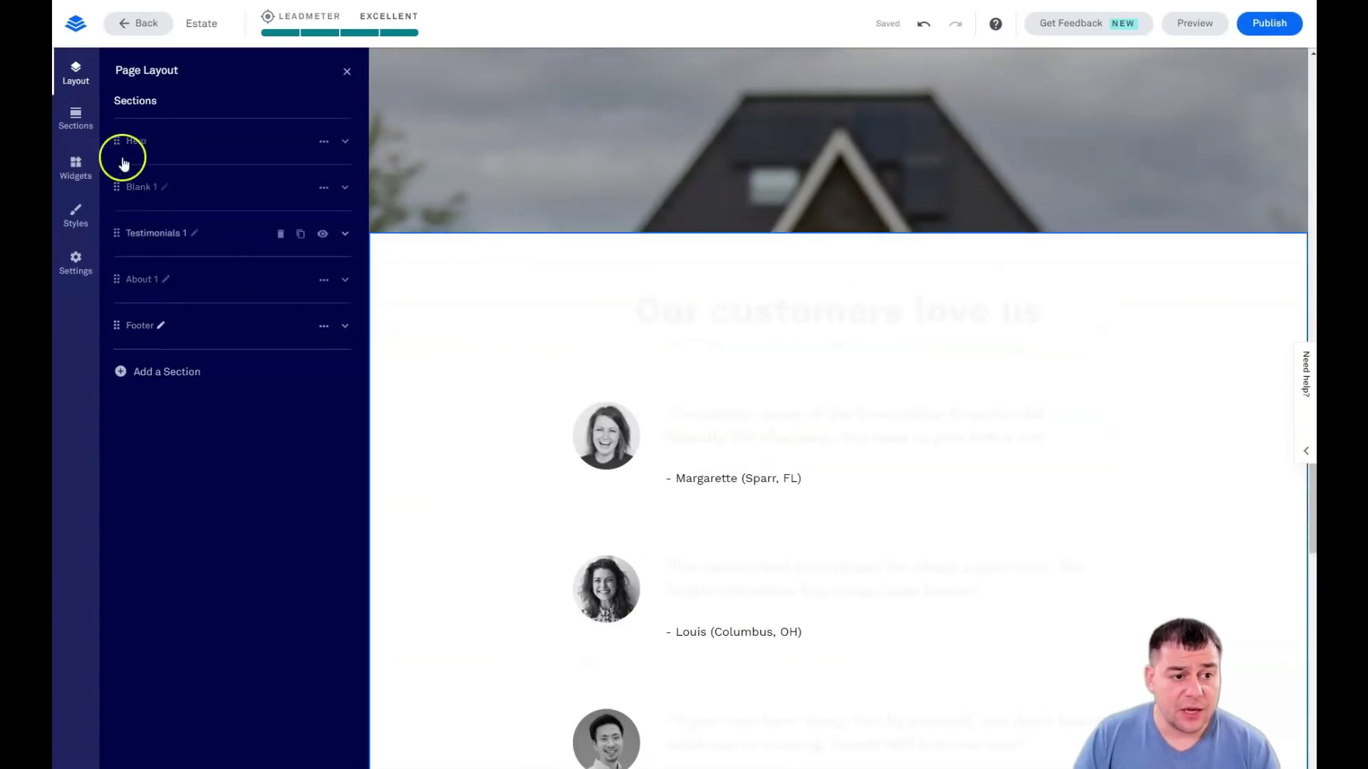
pyautogui.scroll(5, 562, 280)
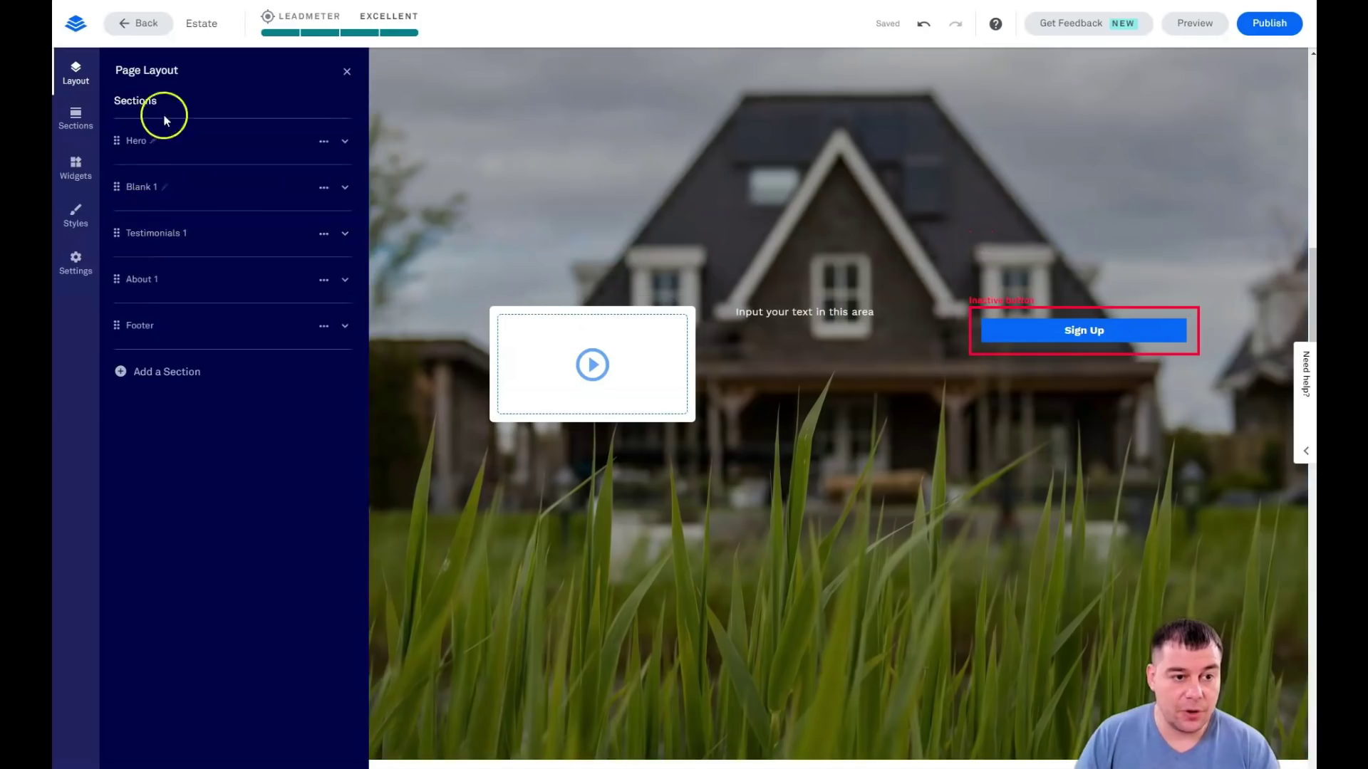
pyautogui.moveTo(570, 361)
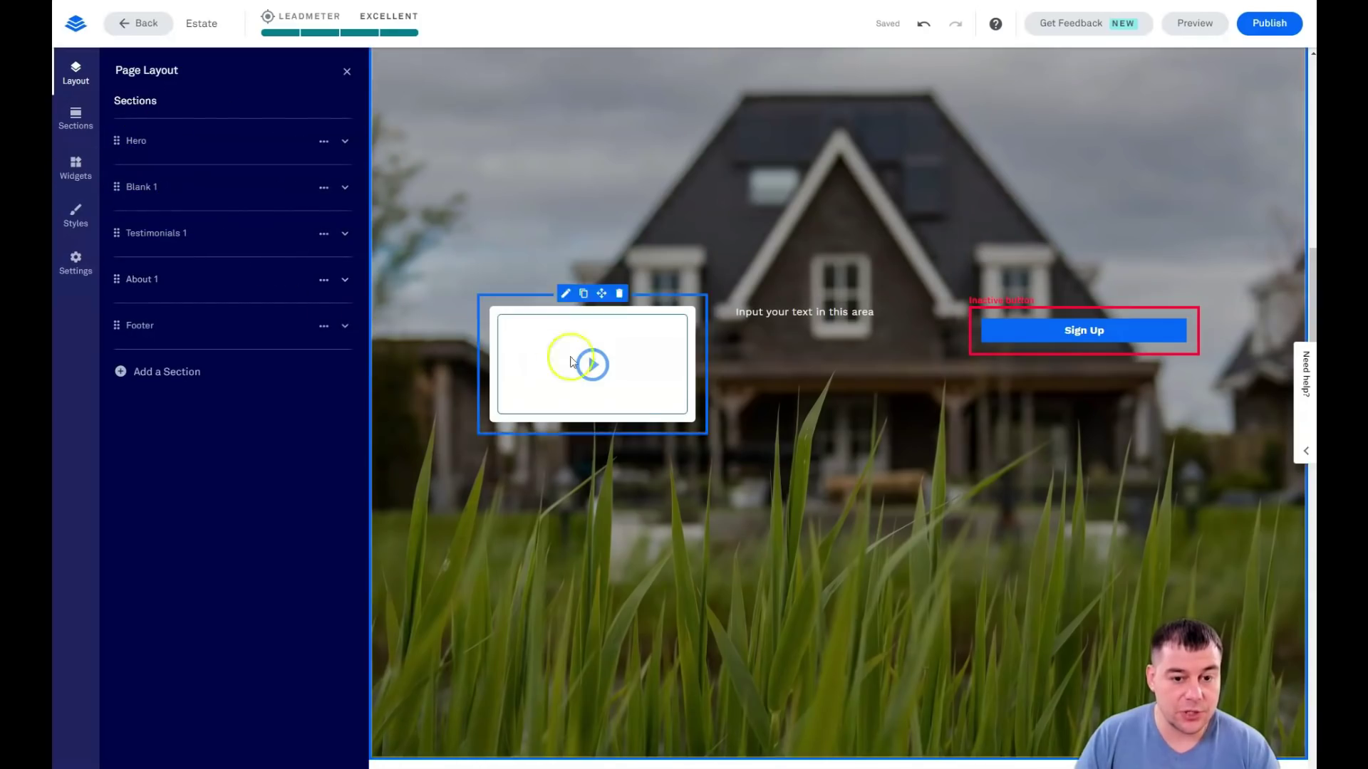
# Add a second row beneath the three-column row of the Blank 1 section and close the page layout
pyautogui.click(152, 194)
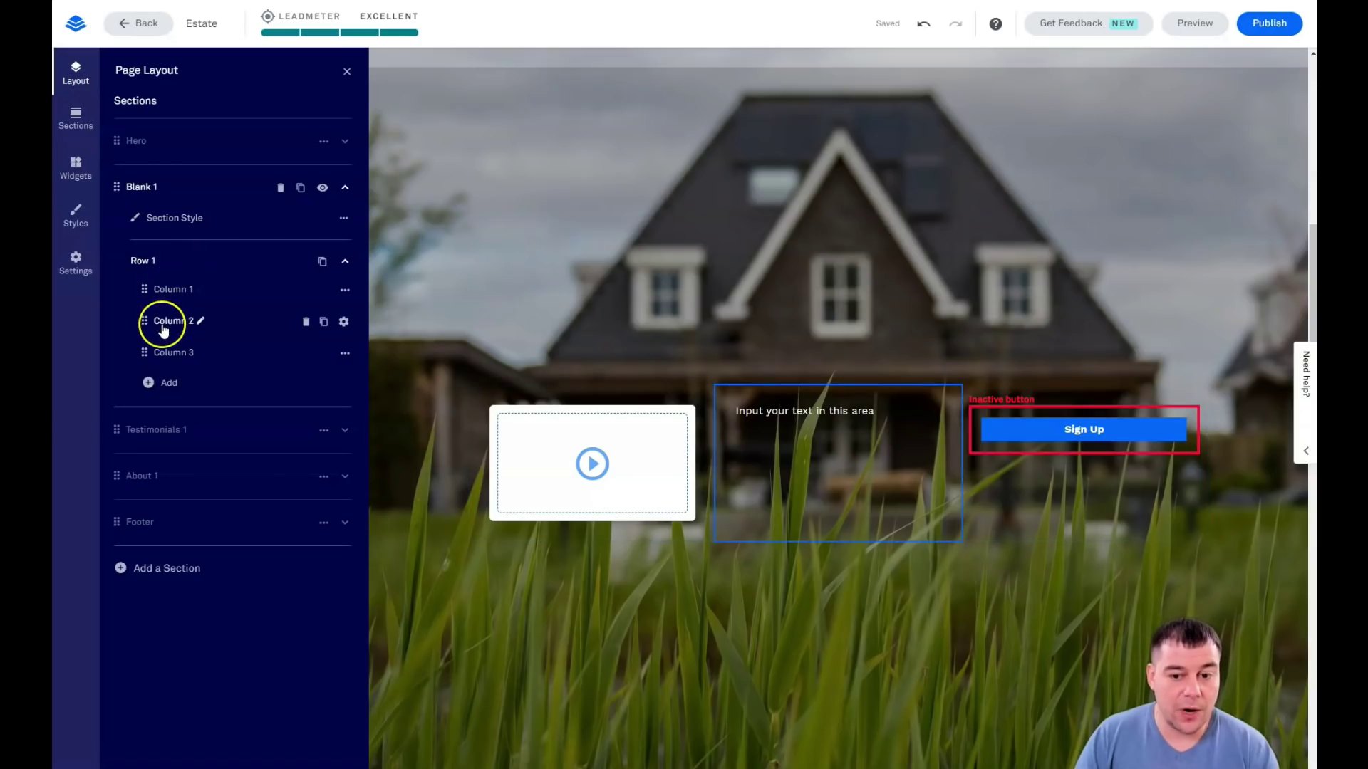
pyautogui.click(163, 387)
pyautogui.click(186, 437)
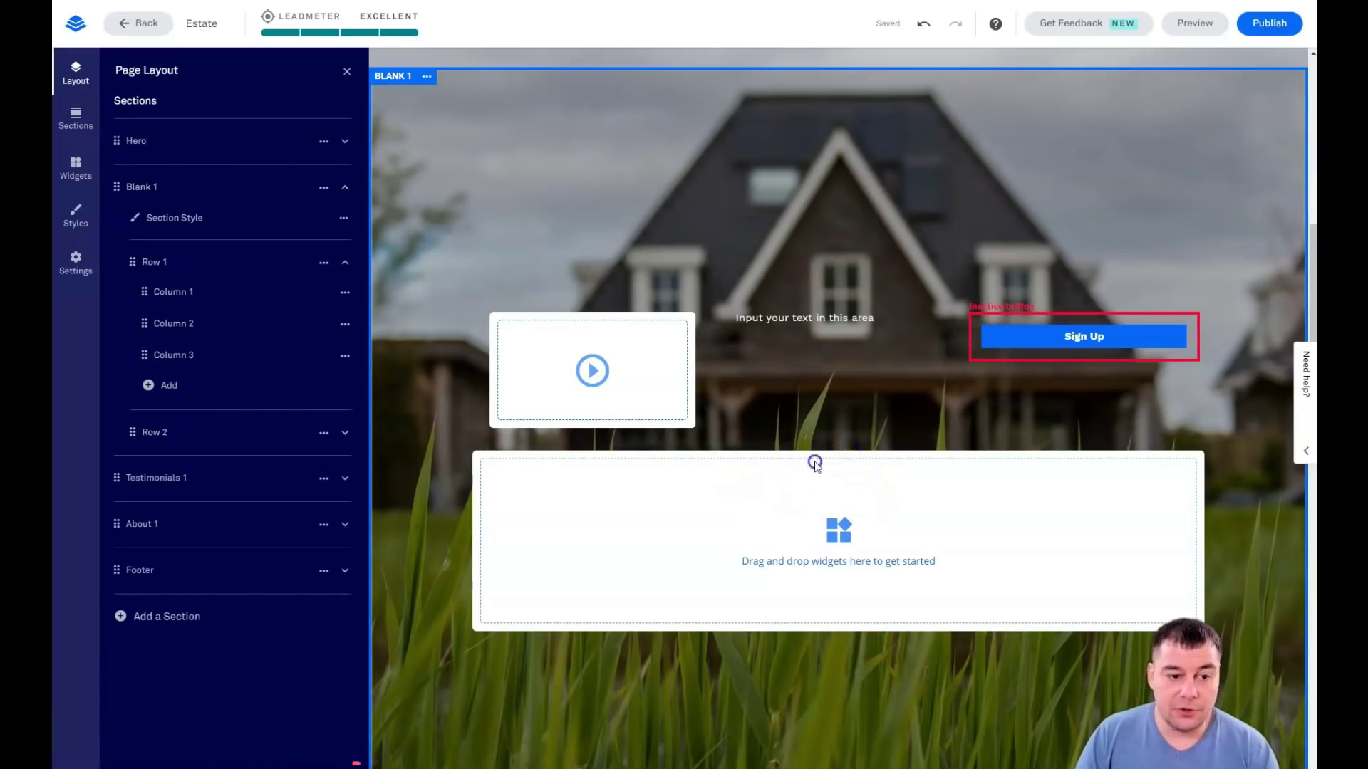
pyautogui.click(345, 71)
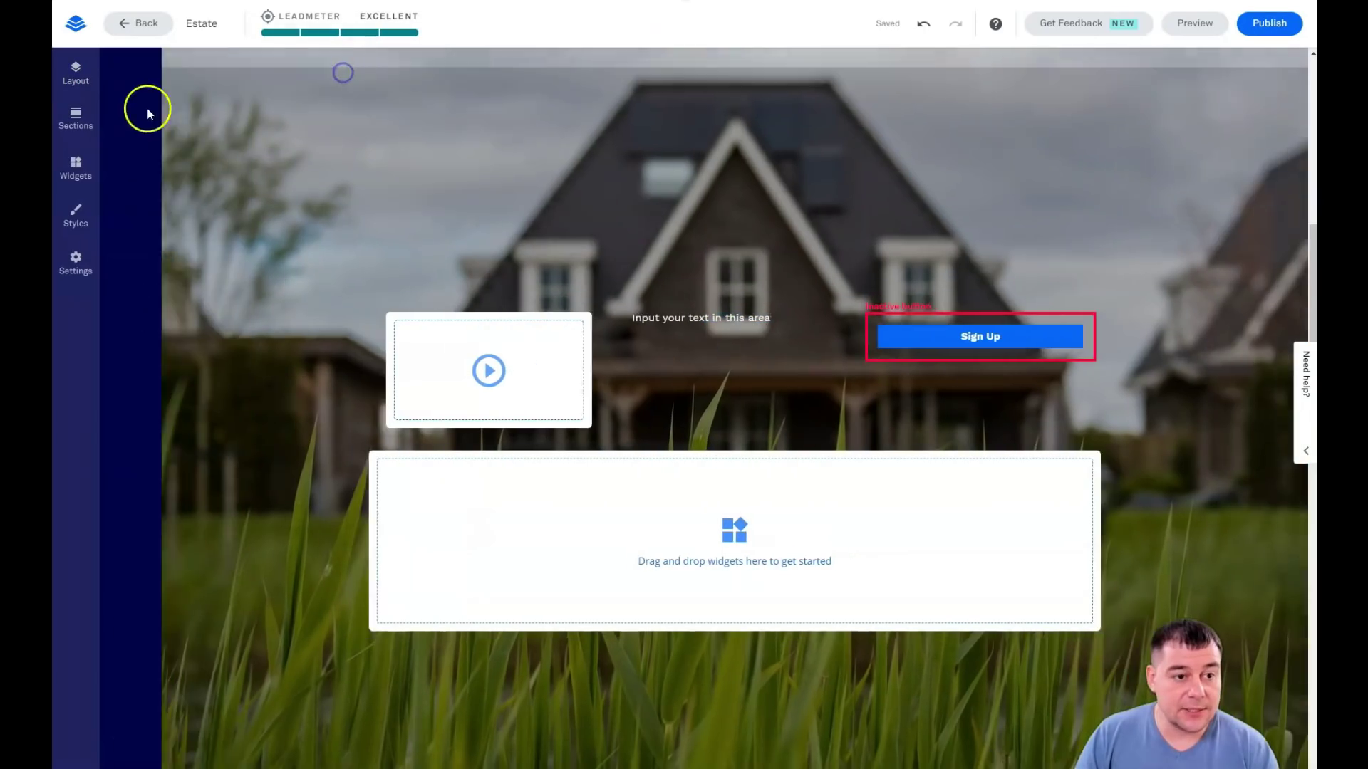
# Add a Form widget to the empty second row and move it beneath the text in the middle column
pyautogui.click(76, 167)
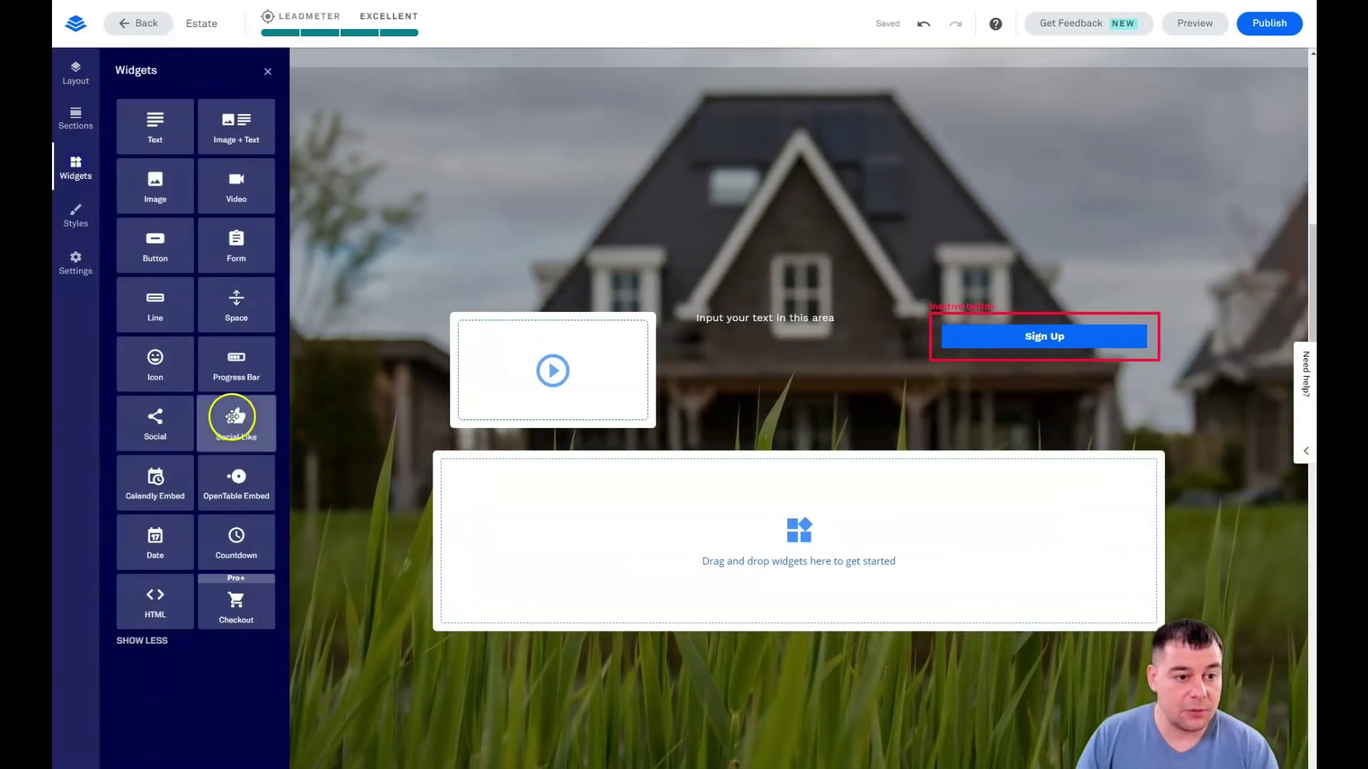
pyautogui.moveTo(234, 250); pyautogui.dragTo(874, 557)
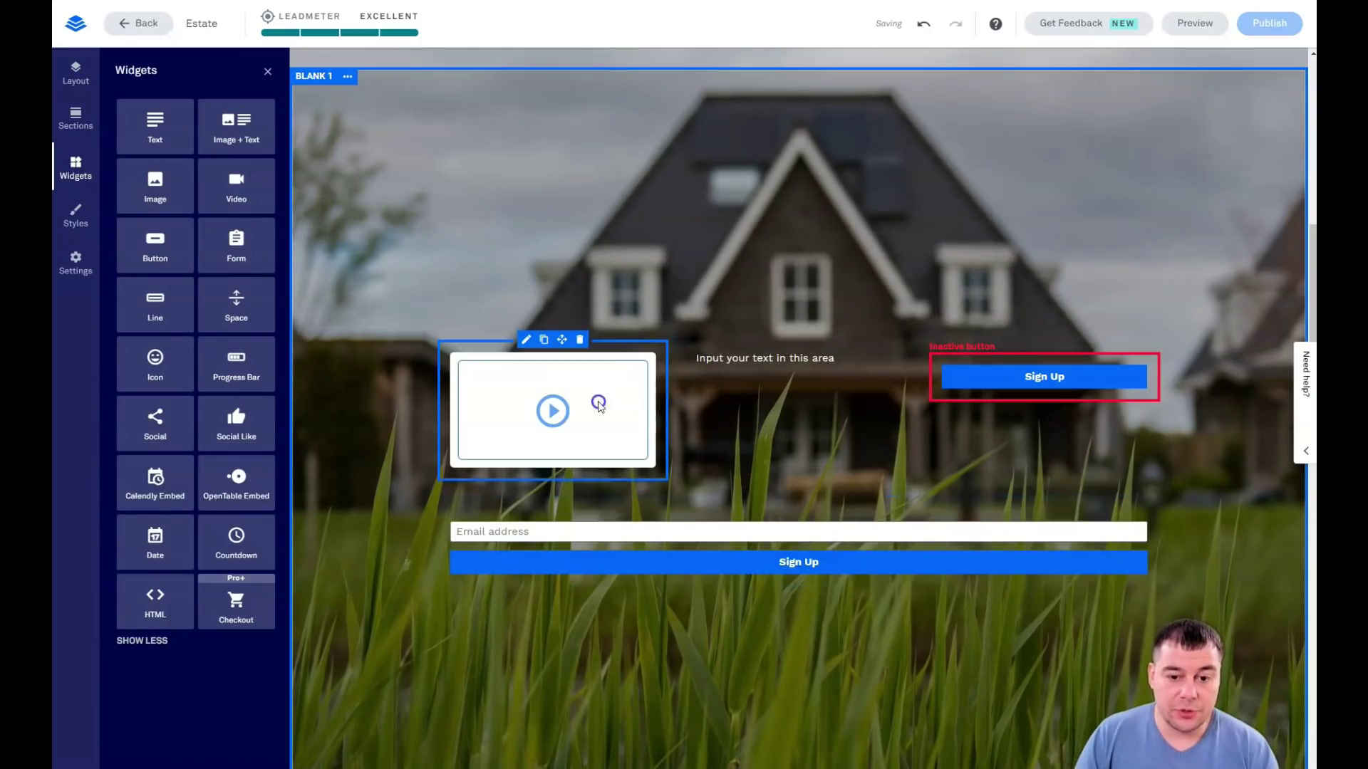
pyautogui.moveTo(744, 495); pyautogui.dragTo(802, 393)
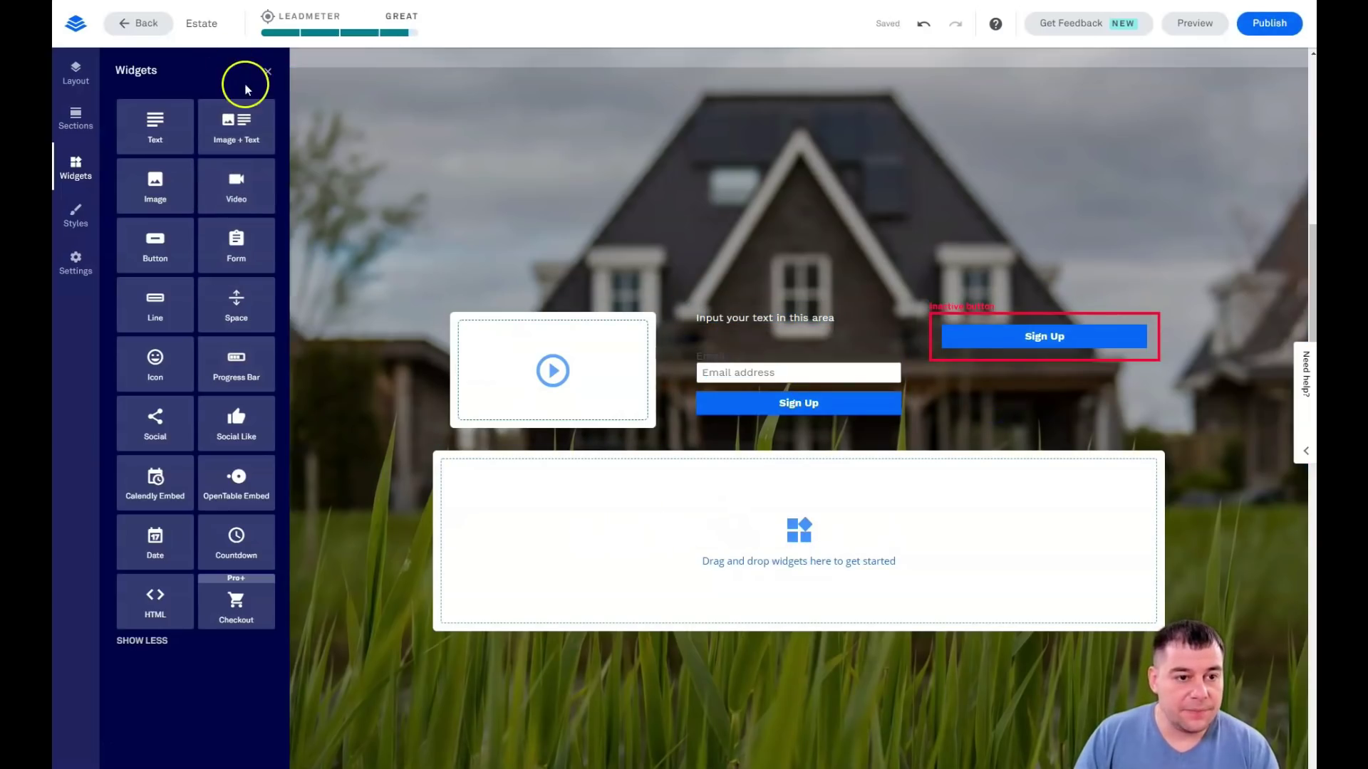
pyautogui.click(268, 72)
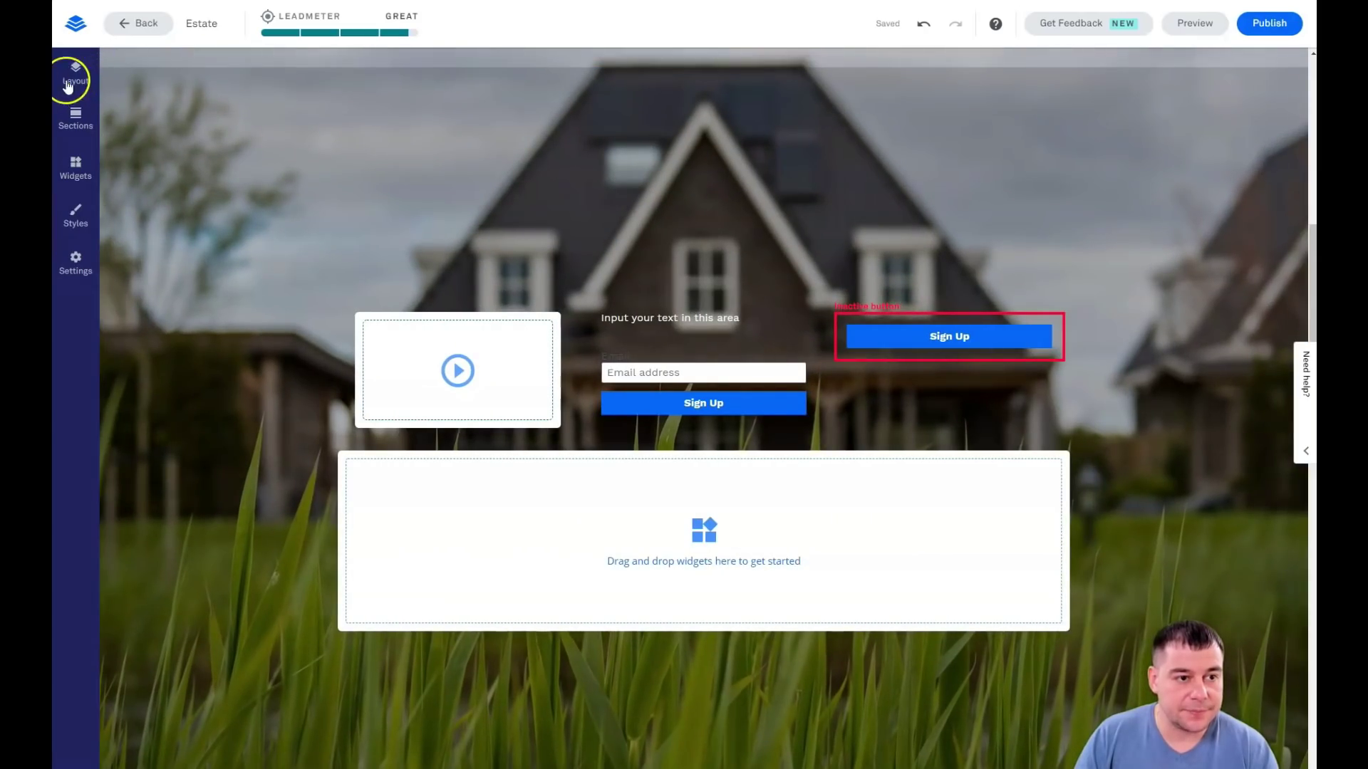
# Delete the empty Row 2 from the Blank 1 section in the page layout
pyautogui.click(71, 72)
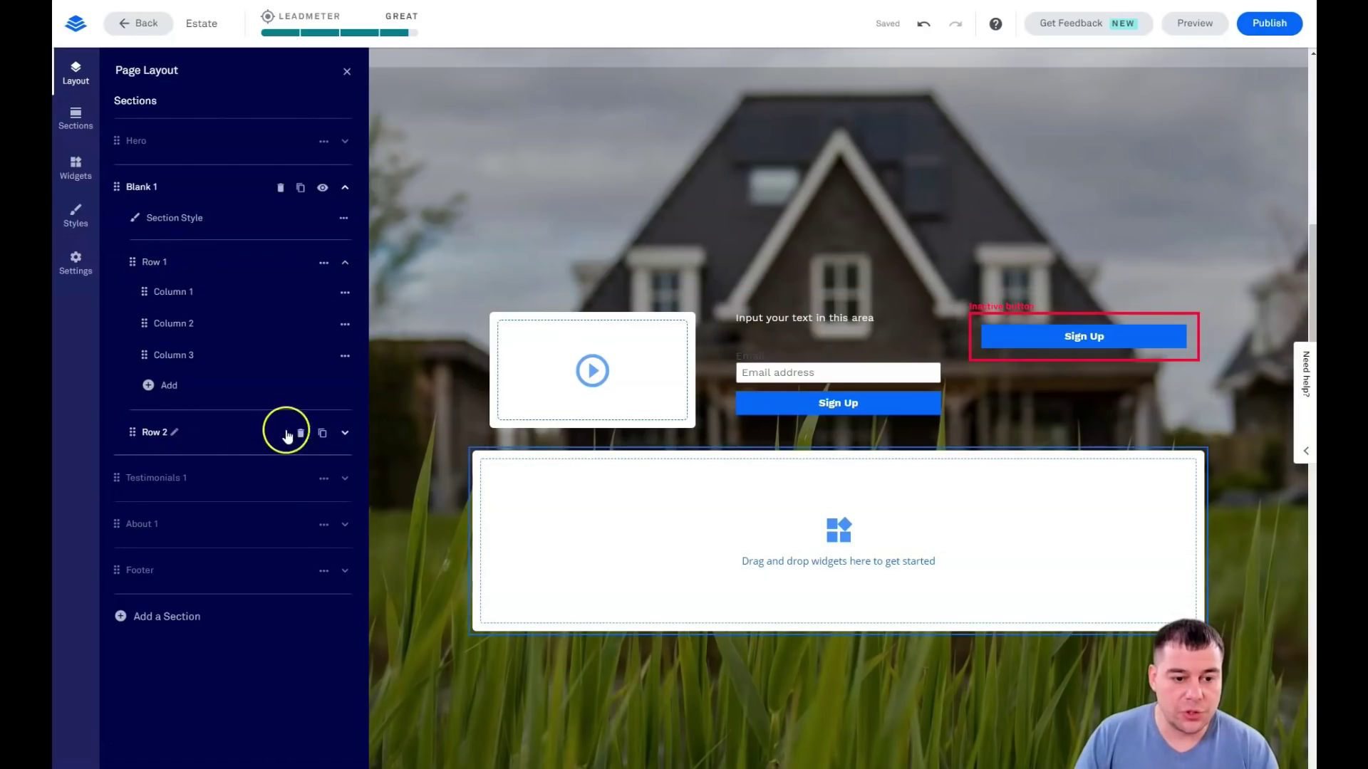
pyautogui.click(301, 433)
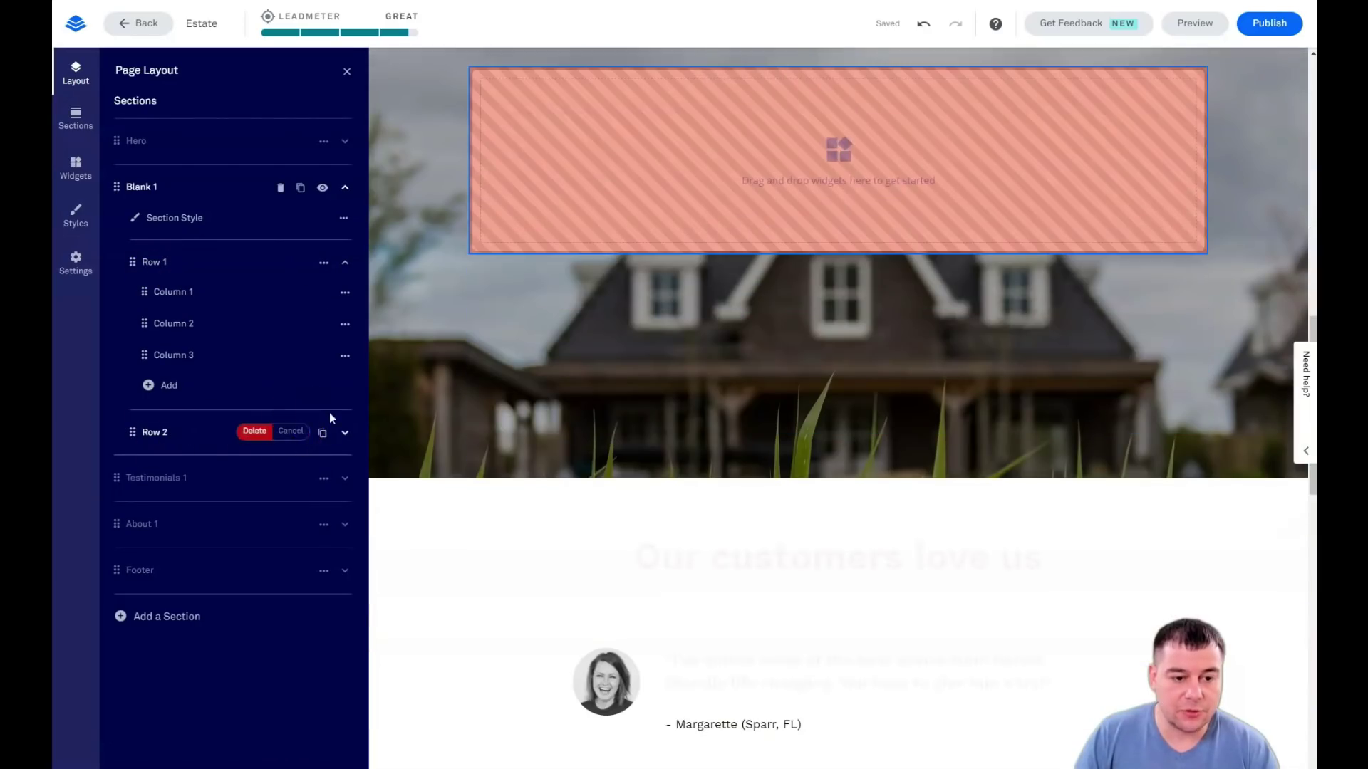
pyautogui.click(258, 433)
pyautogui.scroll(3, 1002, 235)
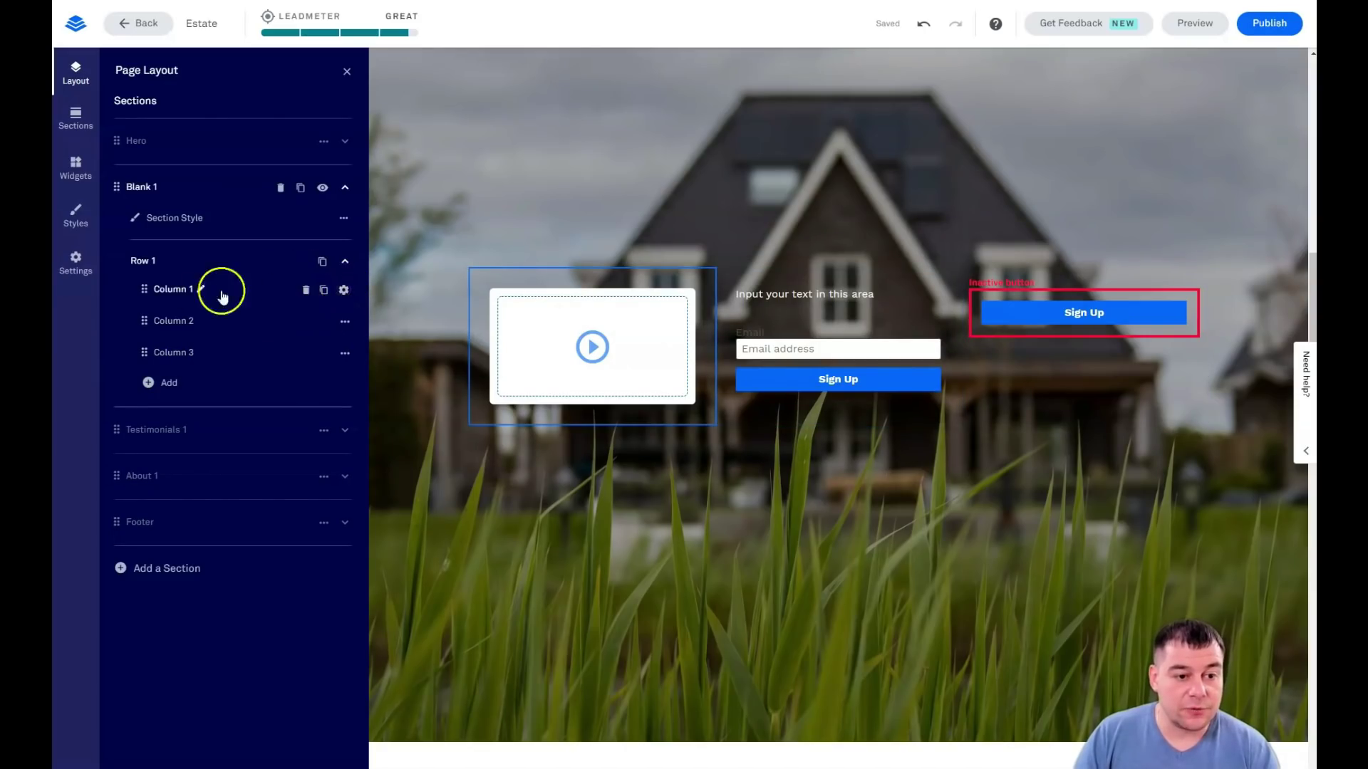
# Try an orange background color on Column 1 of the Blank 1 section, clear it and close the column settings
pyautogui.click(345, 291)
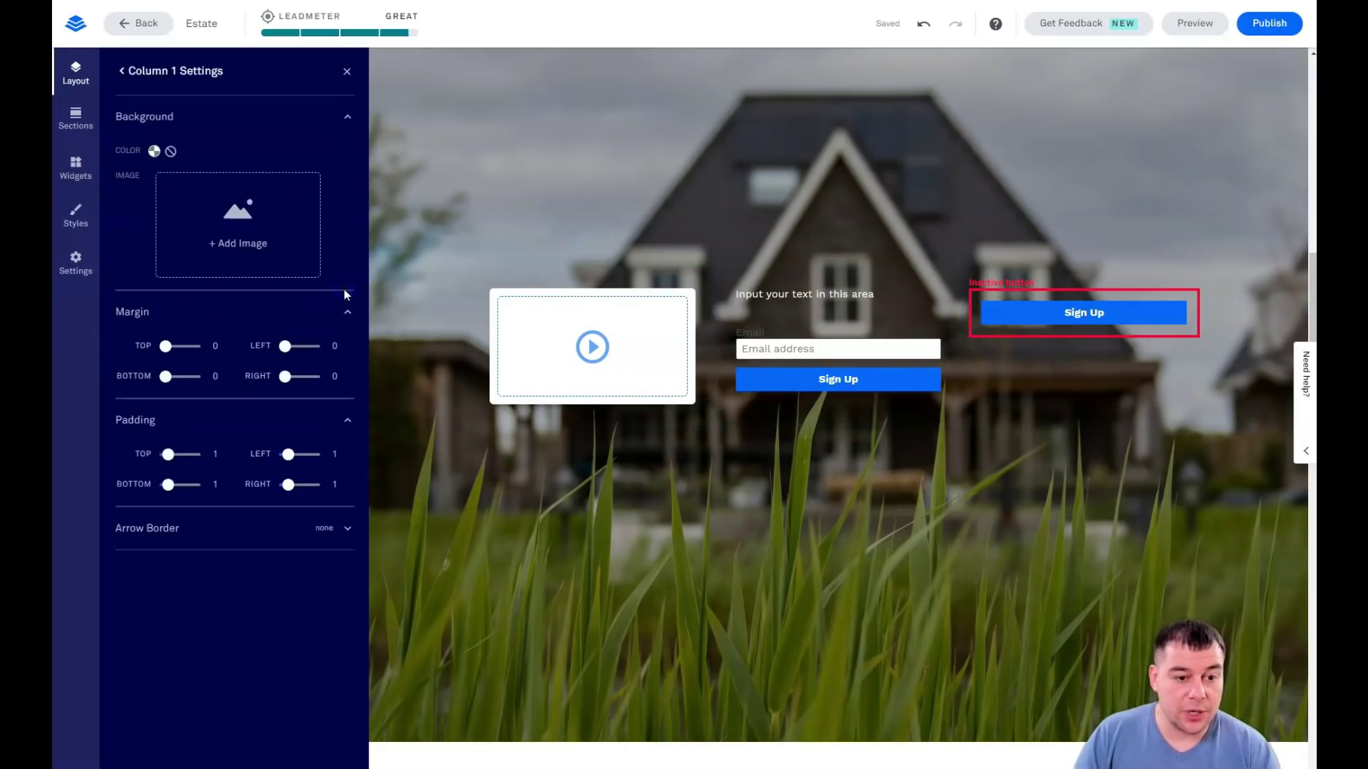
pyautogui.click(154, 151)
pyautogui.click(224, 252)
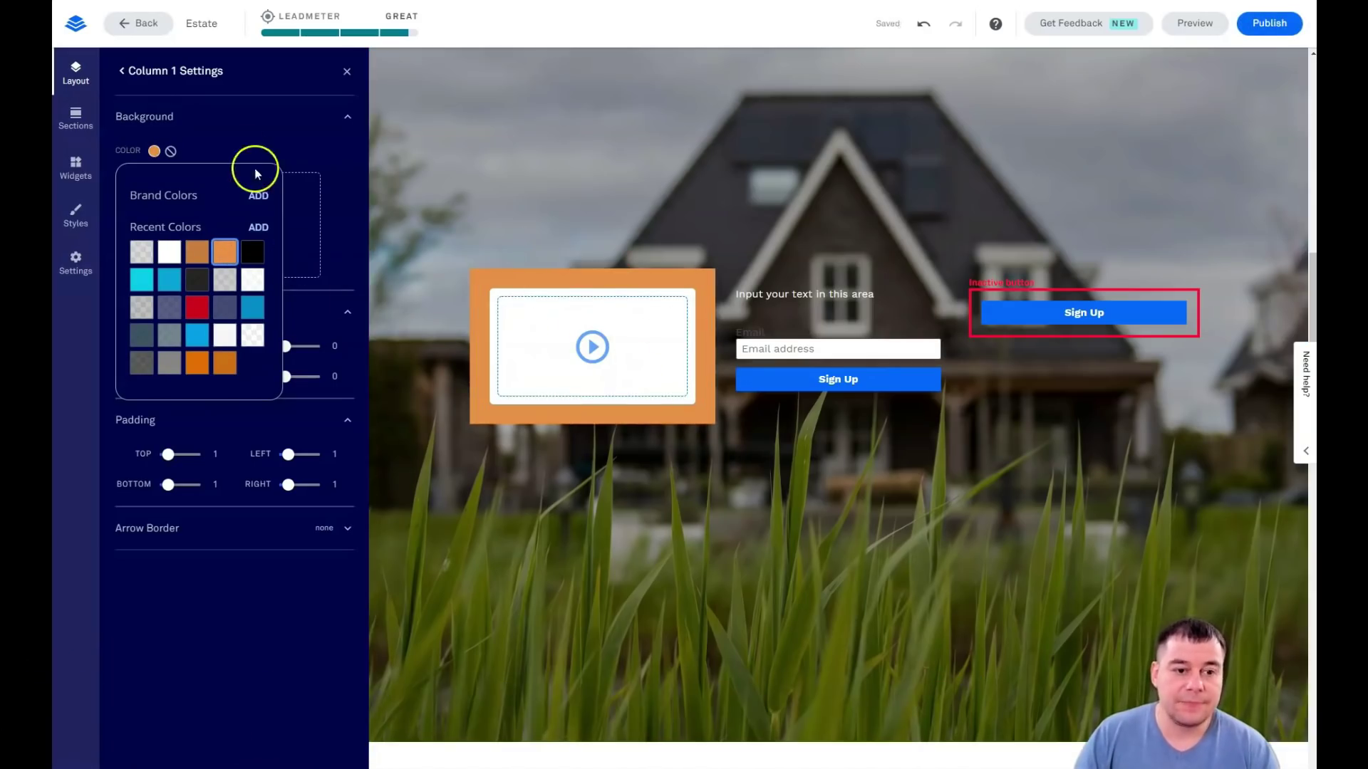
pyautogui.click(171, 151)
pyautogui.click(347, 74)
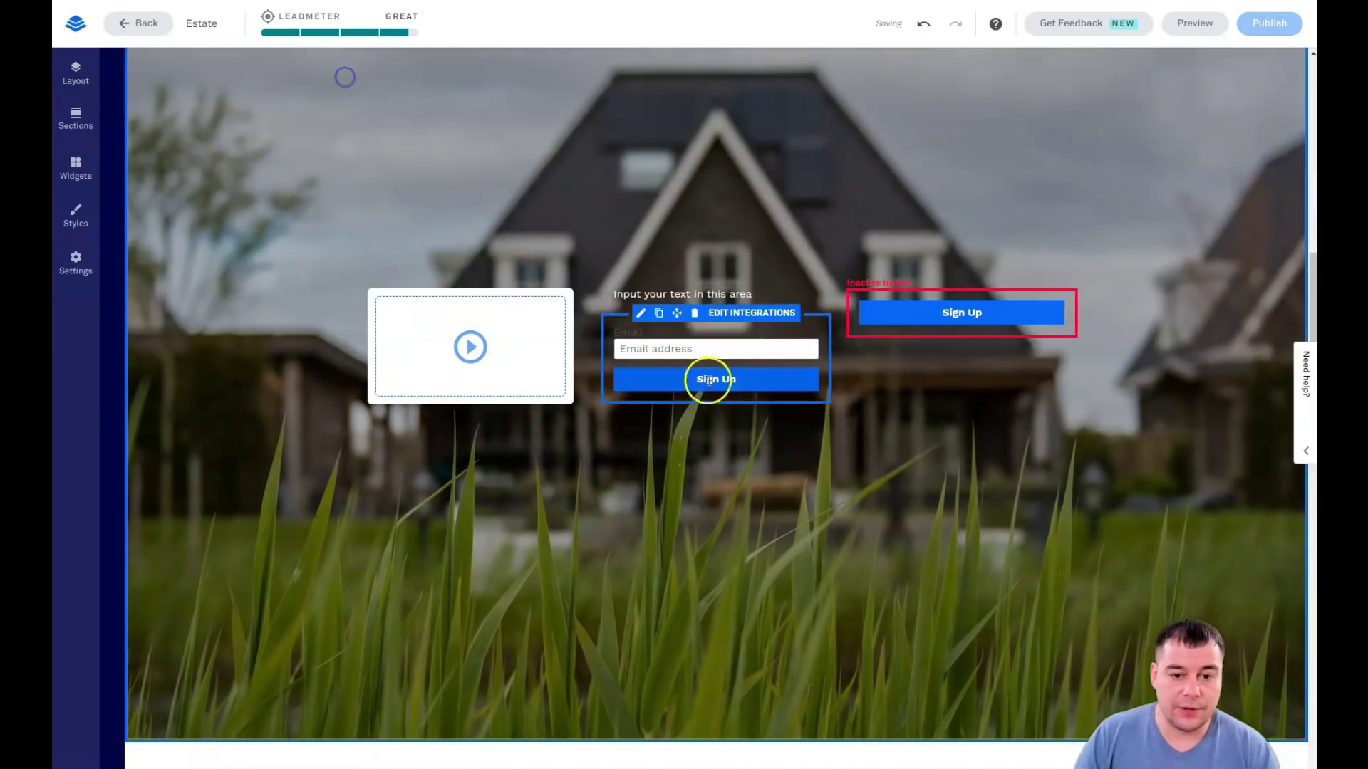
# Delete the Blank 1 section from the page and confirm the deletion
pyautogui.scroll(5, 705, 396)
pyautogui.scroll(-4, 706, 404)
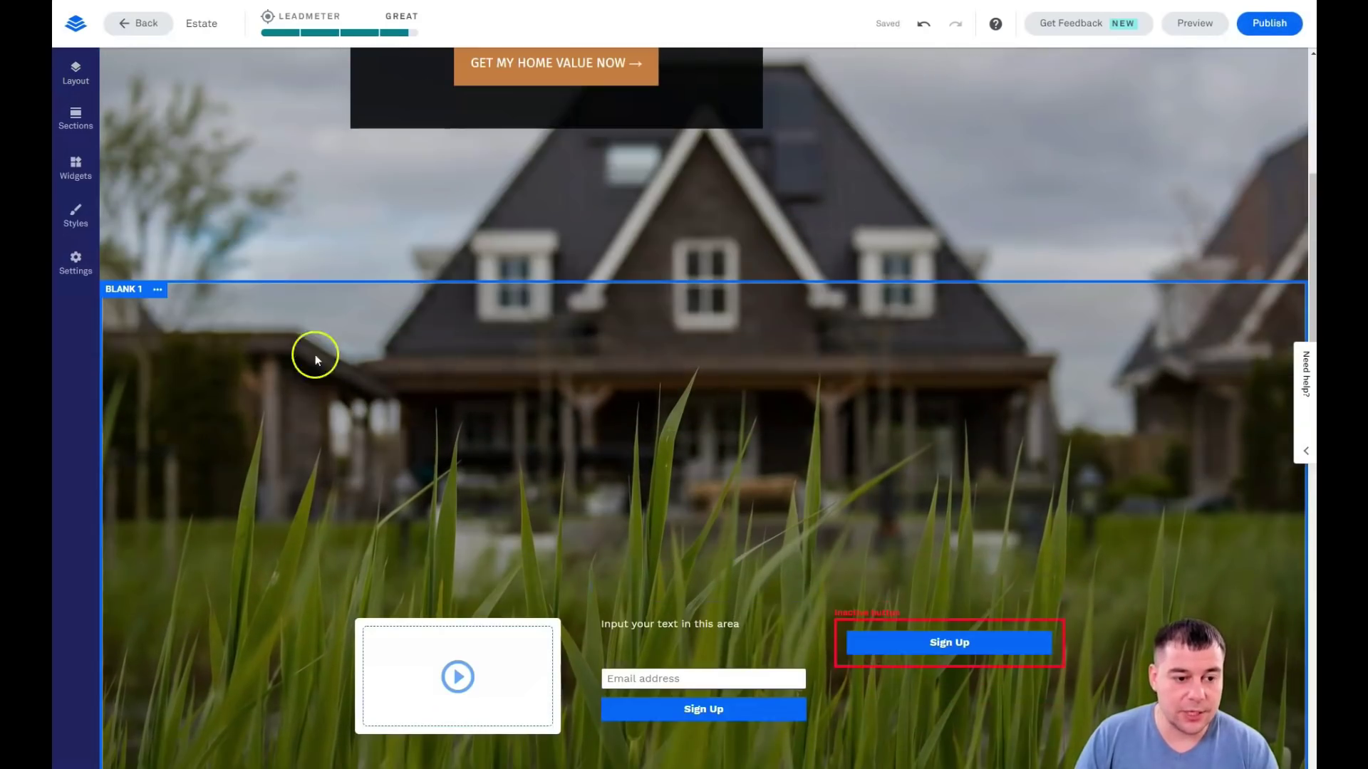
pyautogui.click(158, 290)
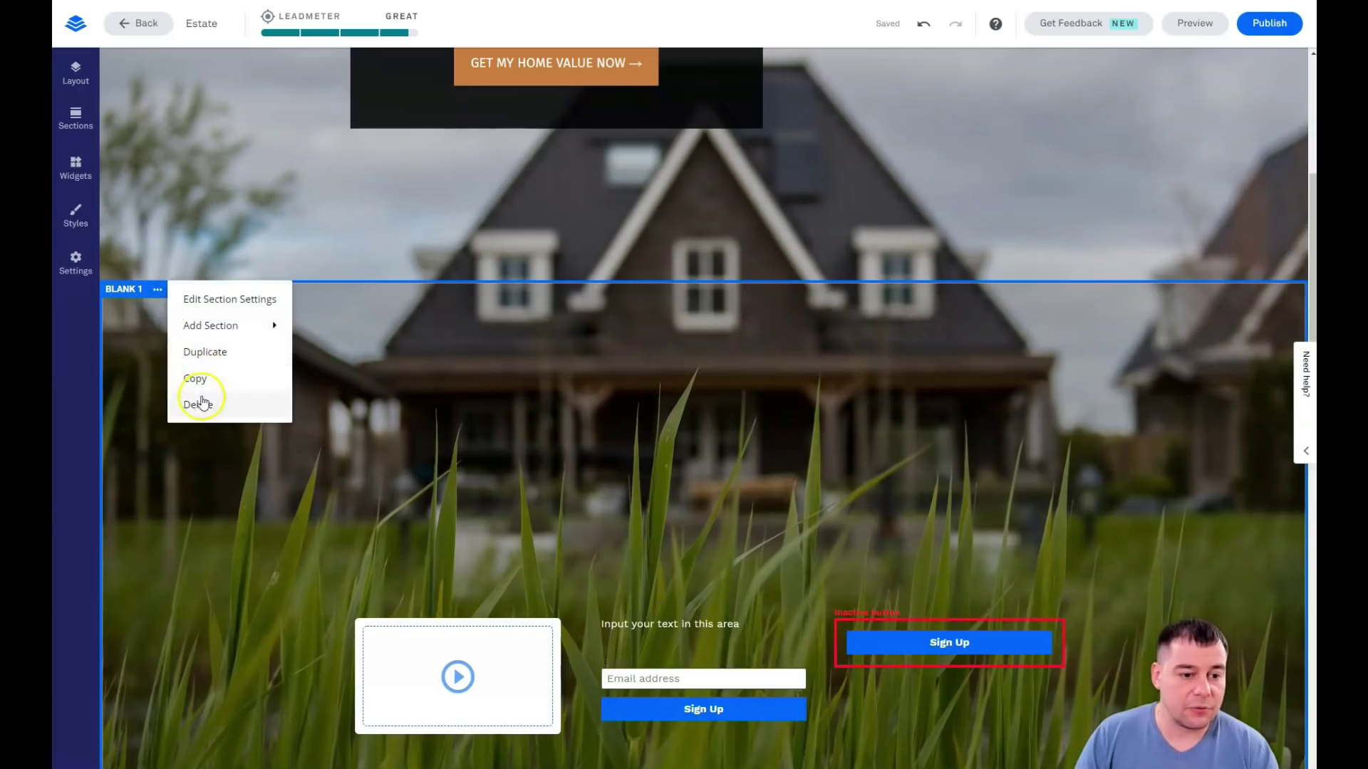
pyautogui.click(200, 400)
pyautogui.click(269, 354)
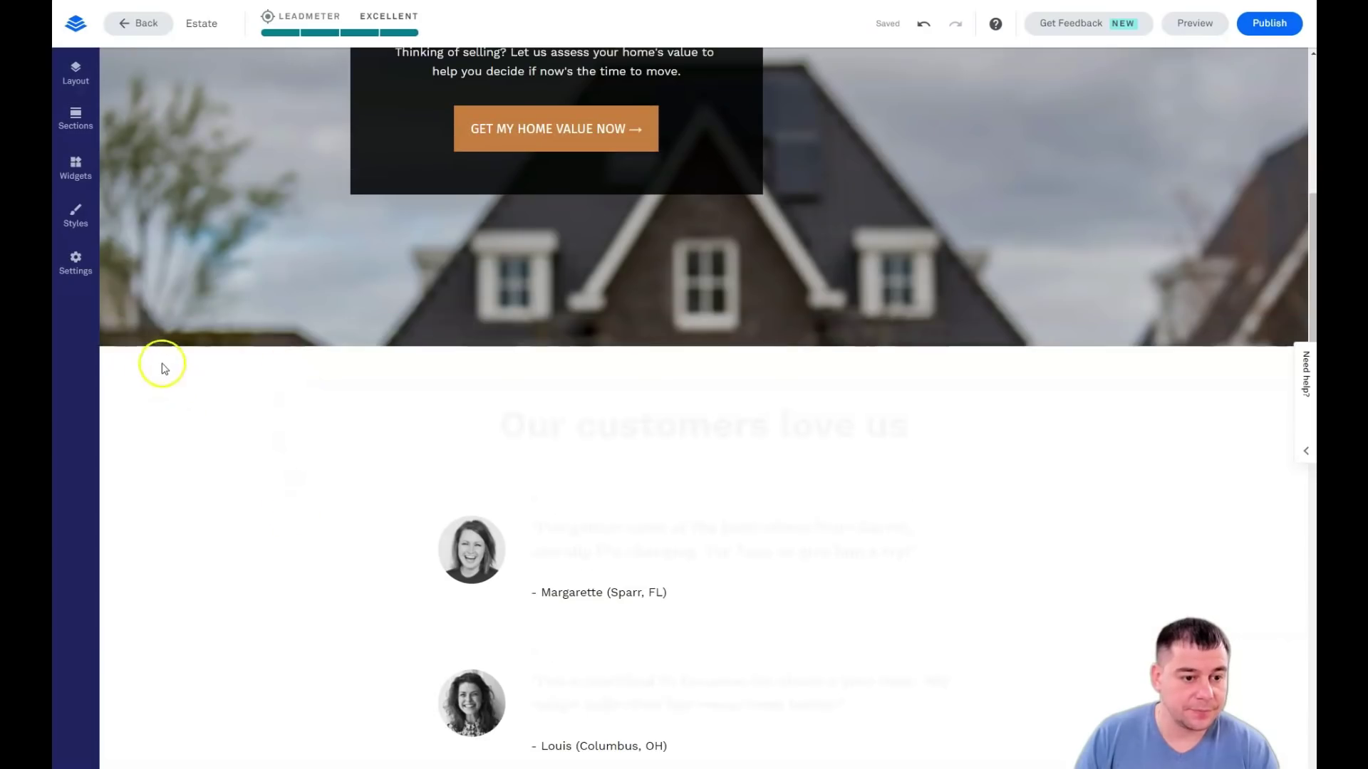
# Delete the Testimonials 1 section from the page and confirm the deletion
pyautogui.scroll(-2, 244, 409)
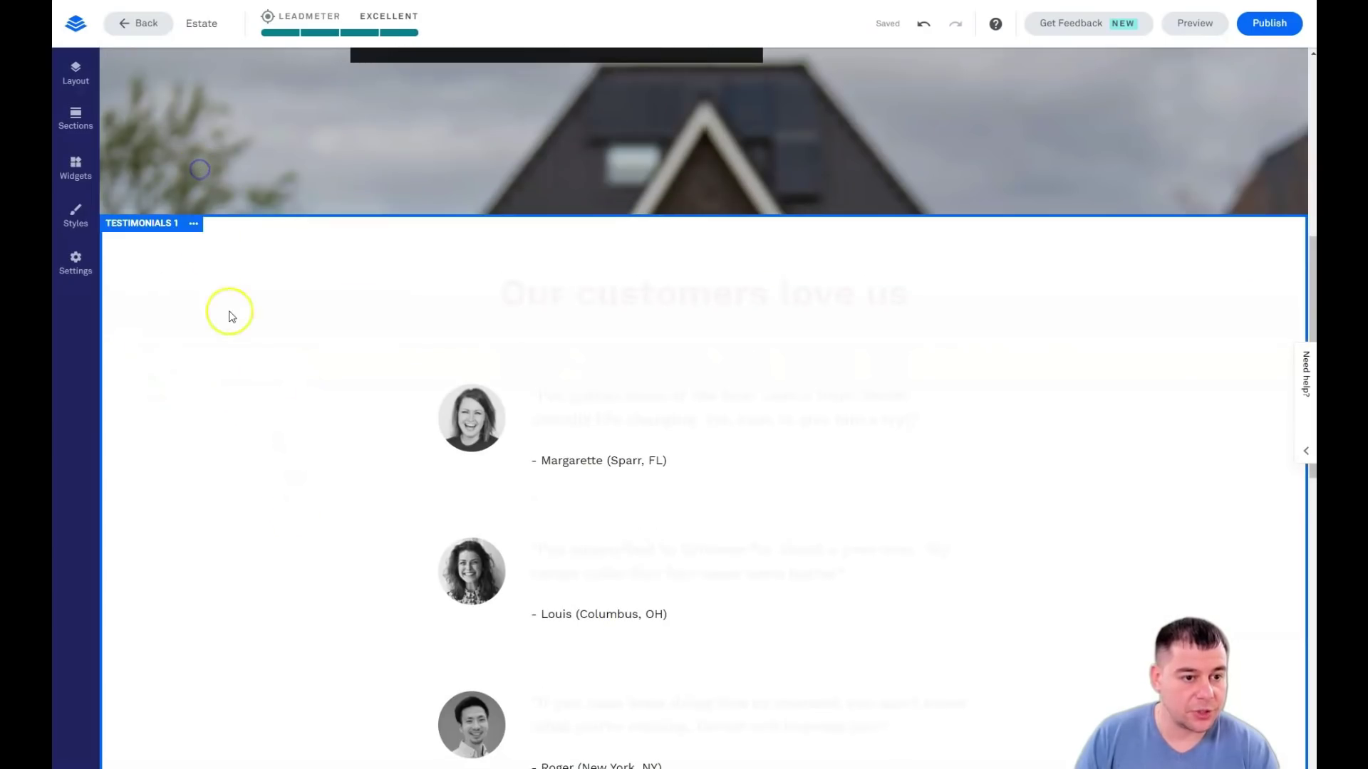
pyautogui.click(193, 223)
pyautogui.click(235, 339)
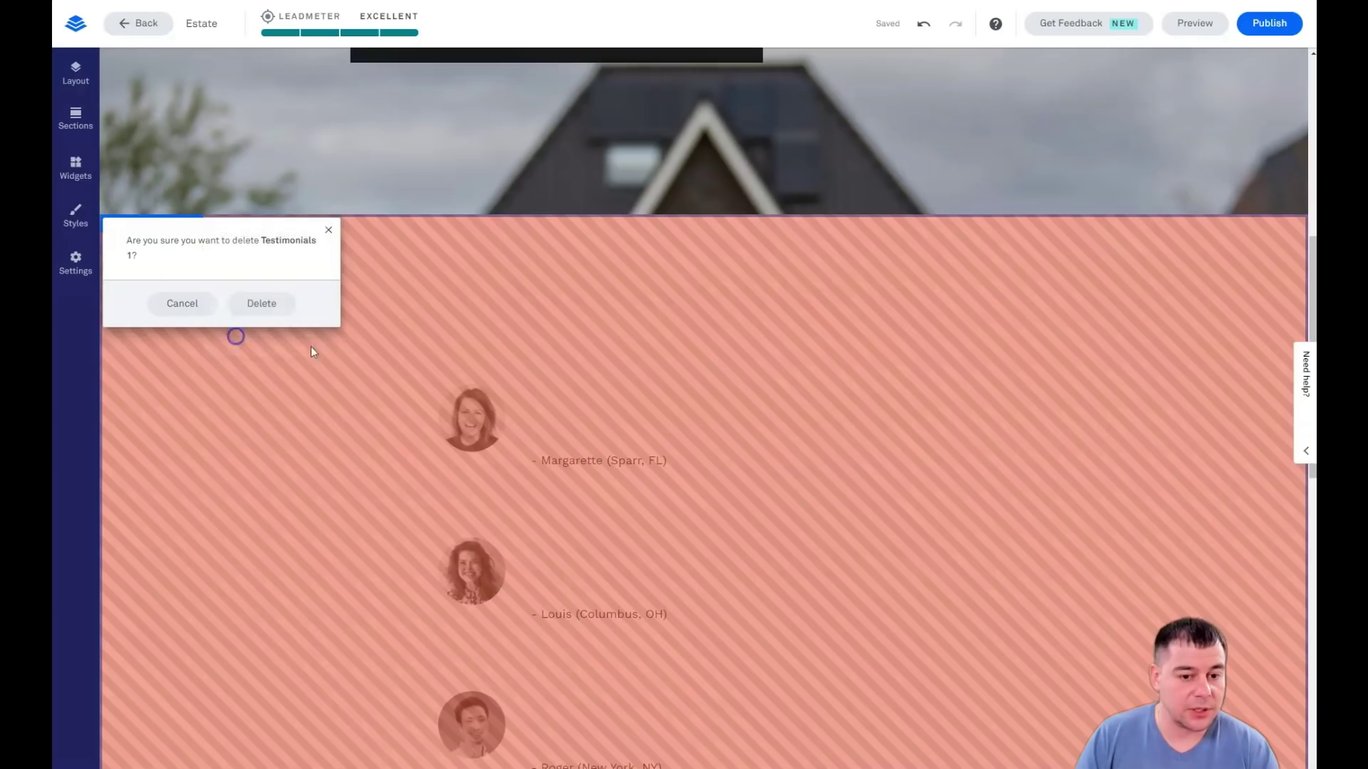
pyautogui.click(249, 296)
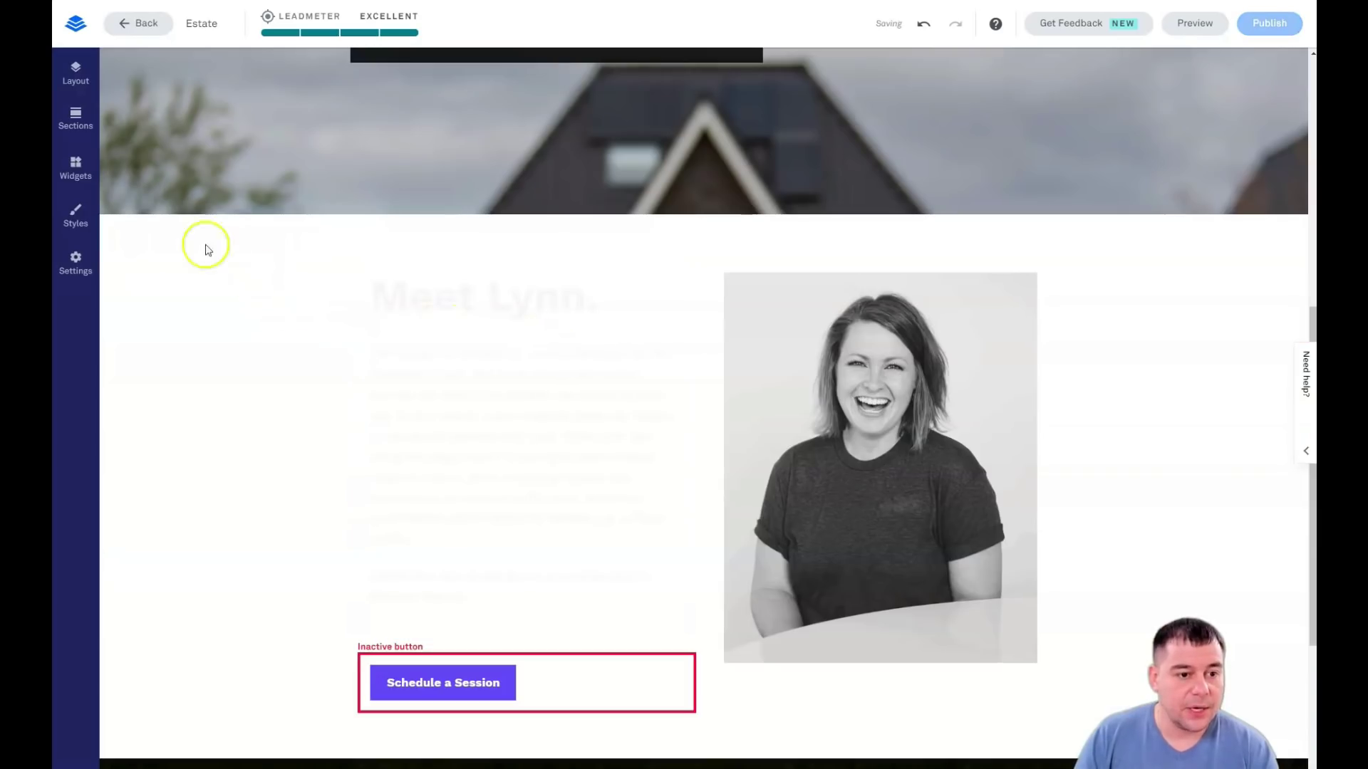
# Delete the About 1 section from the page and confirm the deletion
pyautogui.scroll(-1, 247, 390)
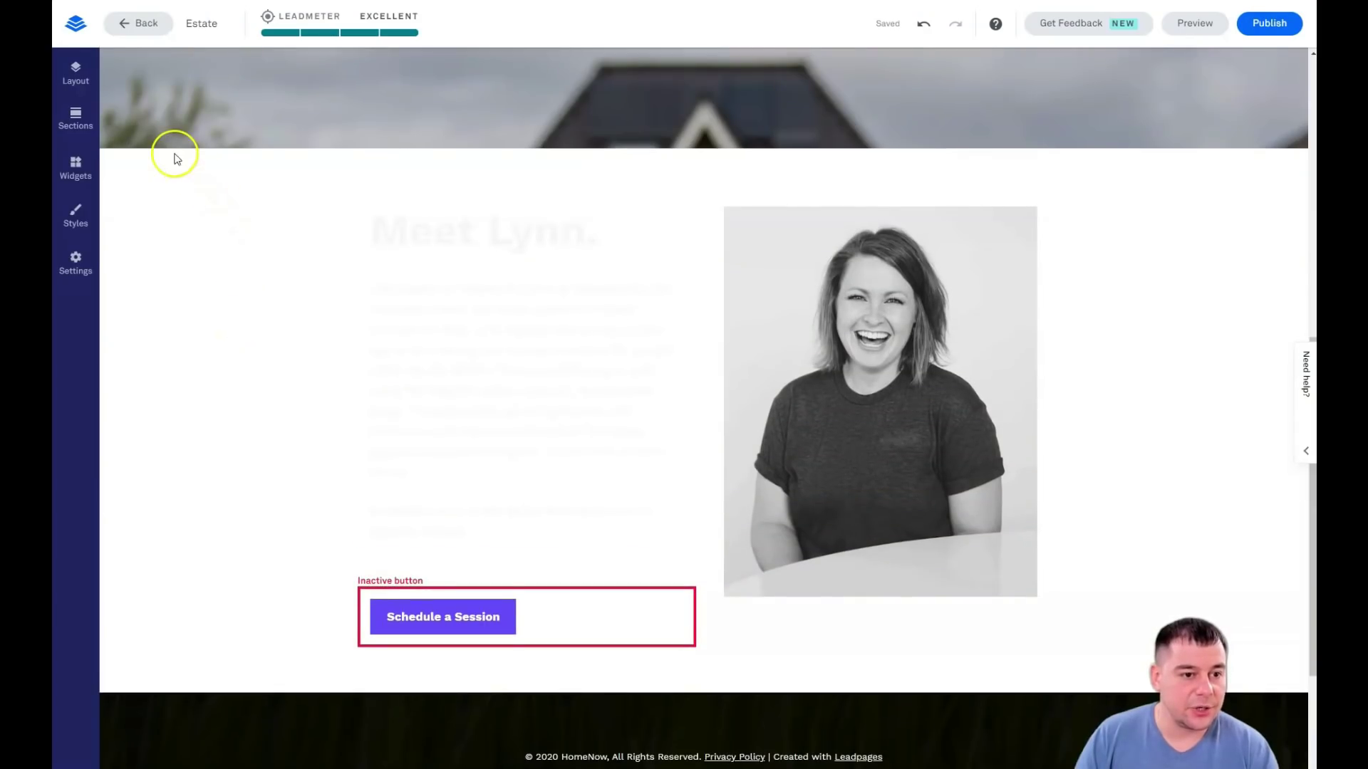
pyautogui.scroll(3, 197, 354)
pyautogui.click(156, 360)
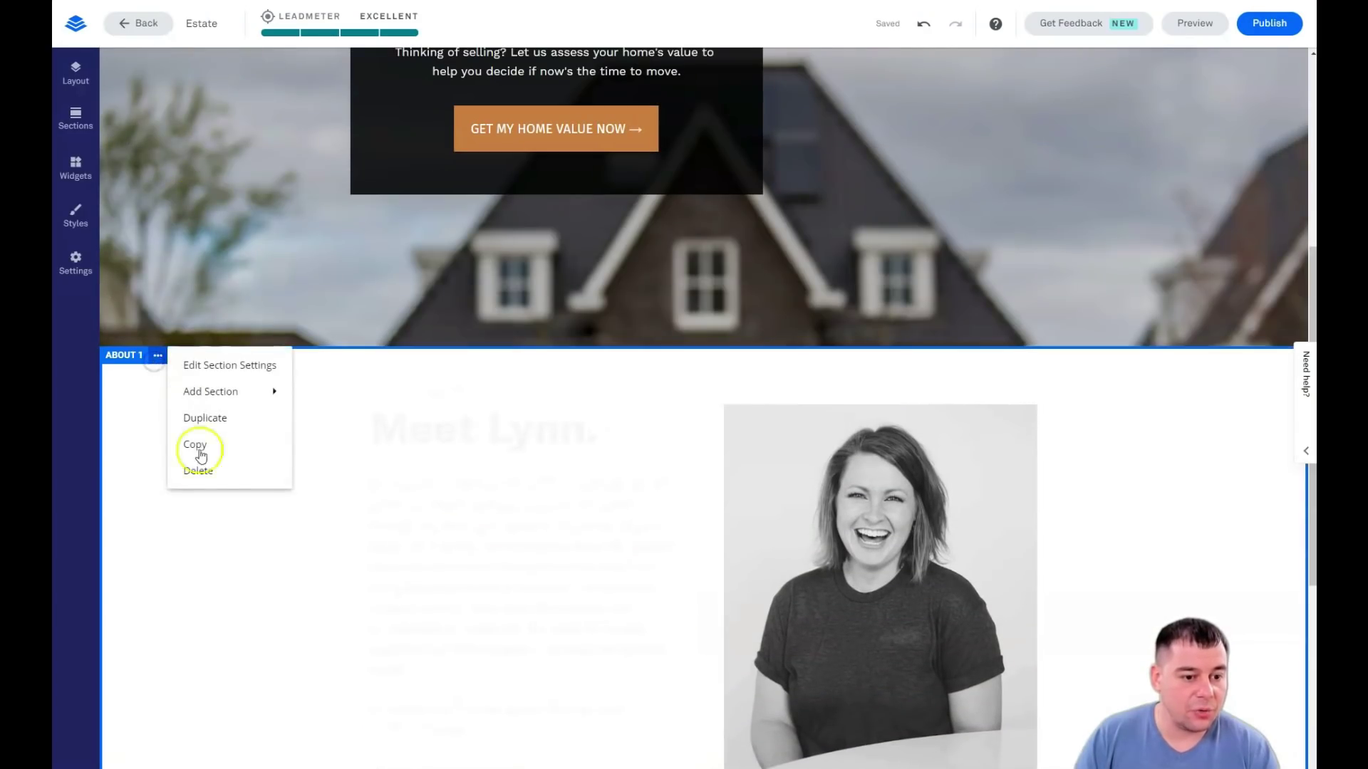
pyautogui.click(203, 473)
pyautogui.click(259, 422)
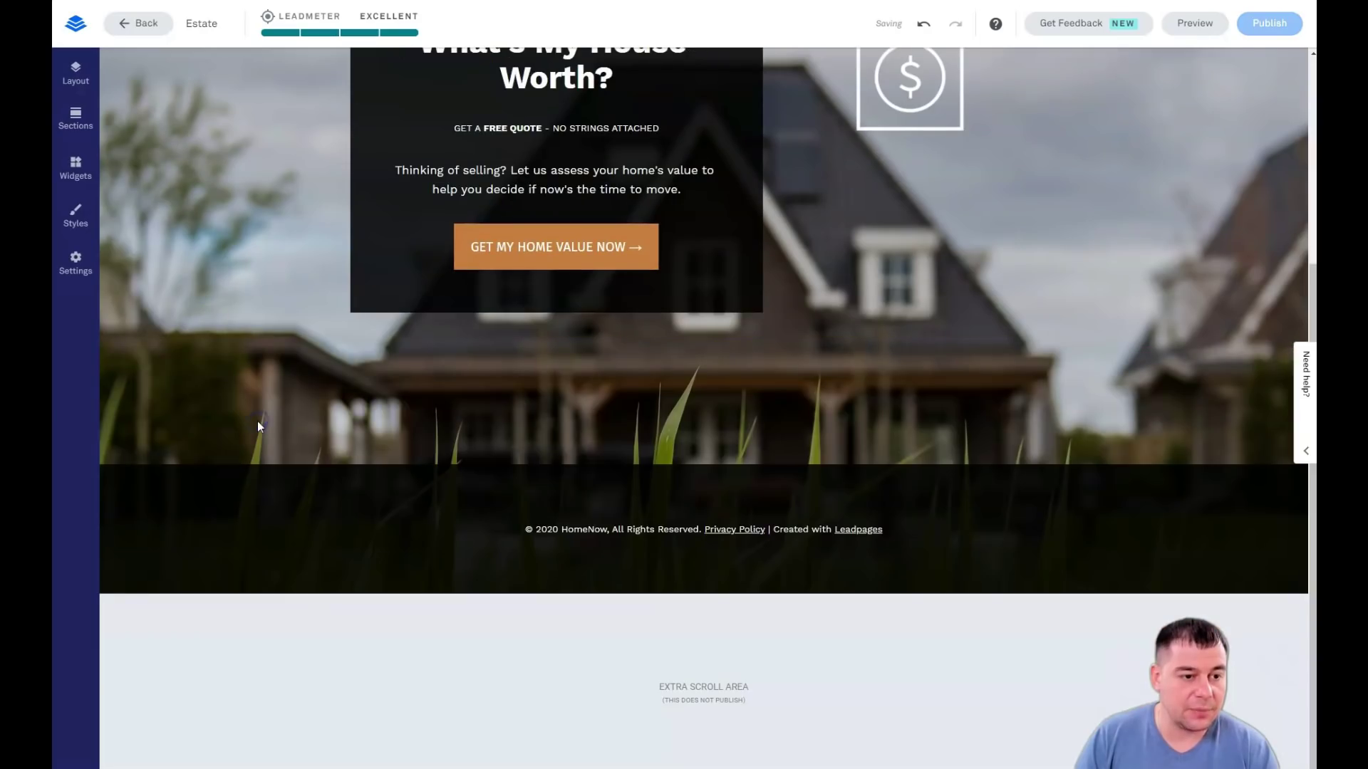
# Select the word "NO" in the hero's "Get a free quote" line and set its text size to 7
pyautogui.scroll(4, 708, 490)
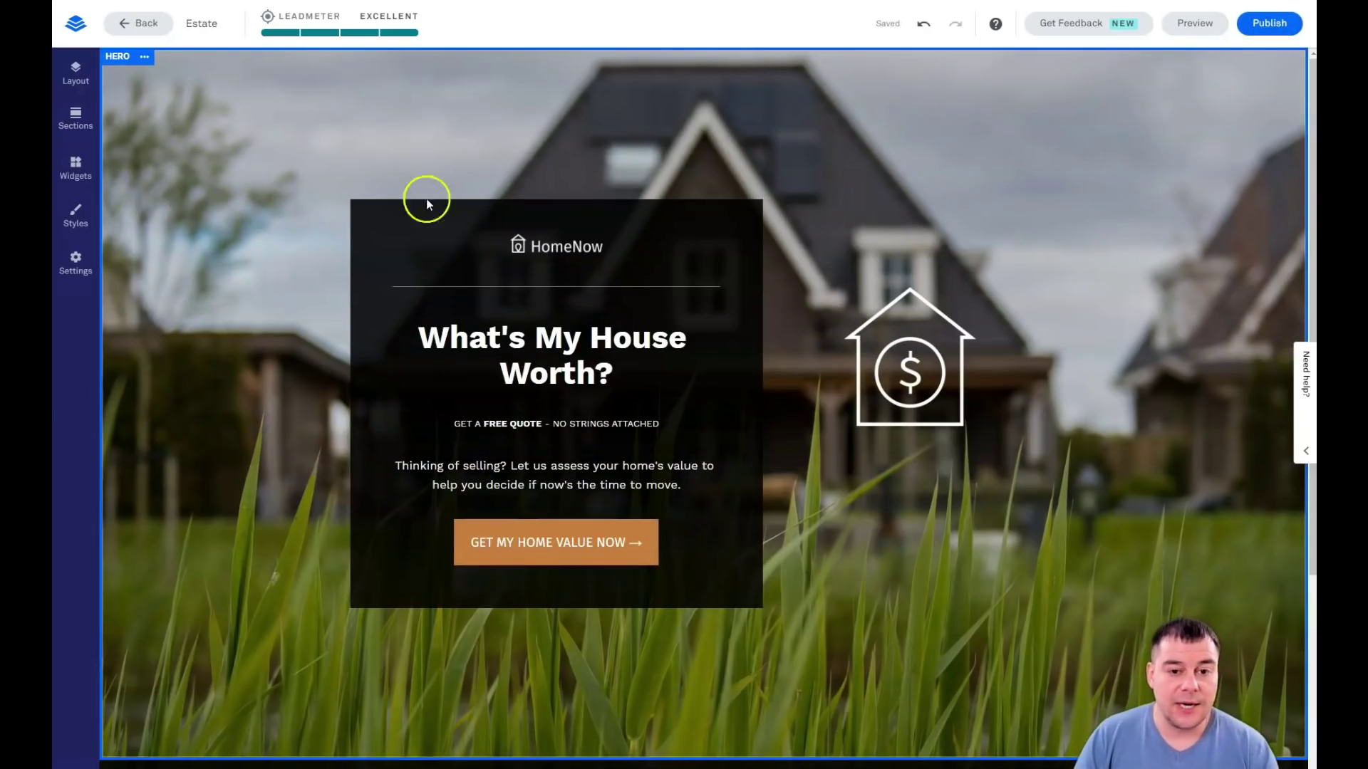
pyautogui.moveTo(570, 235)
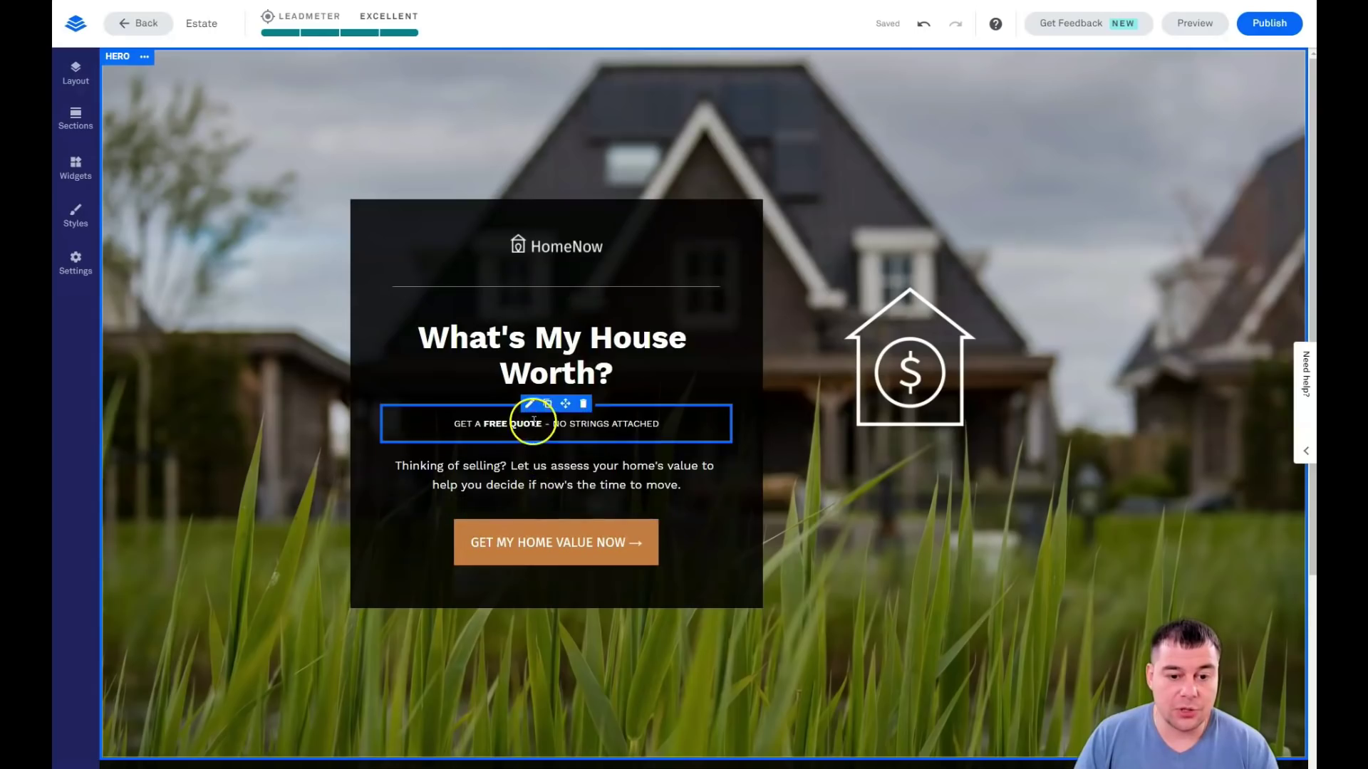
pyautogui.doubleClick(563, 428)
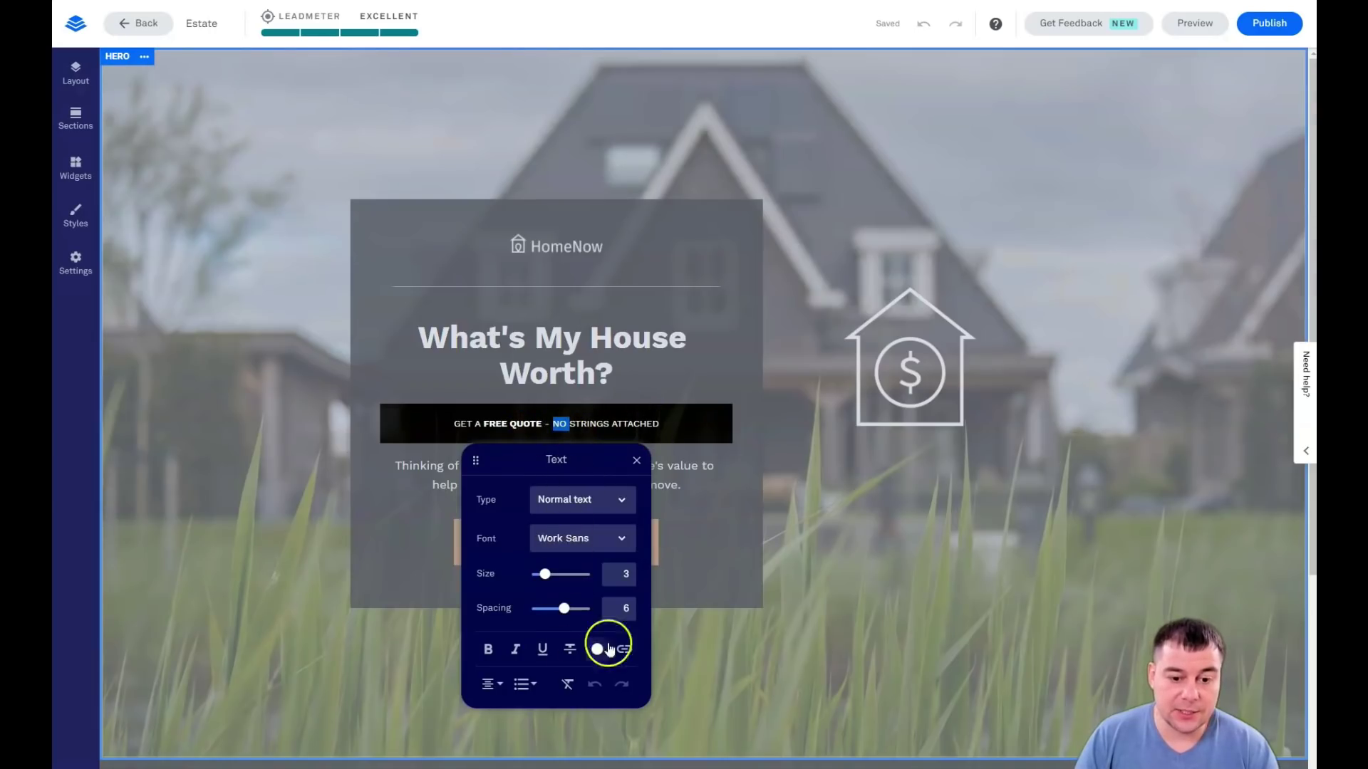
pyautogui.moveTo(546, 586); pyautogui.dragTo(572, 588)
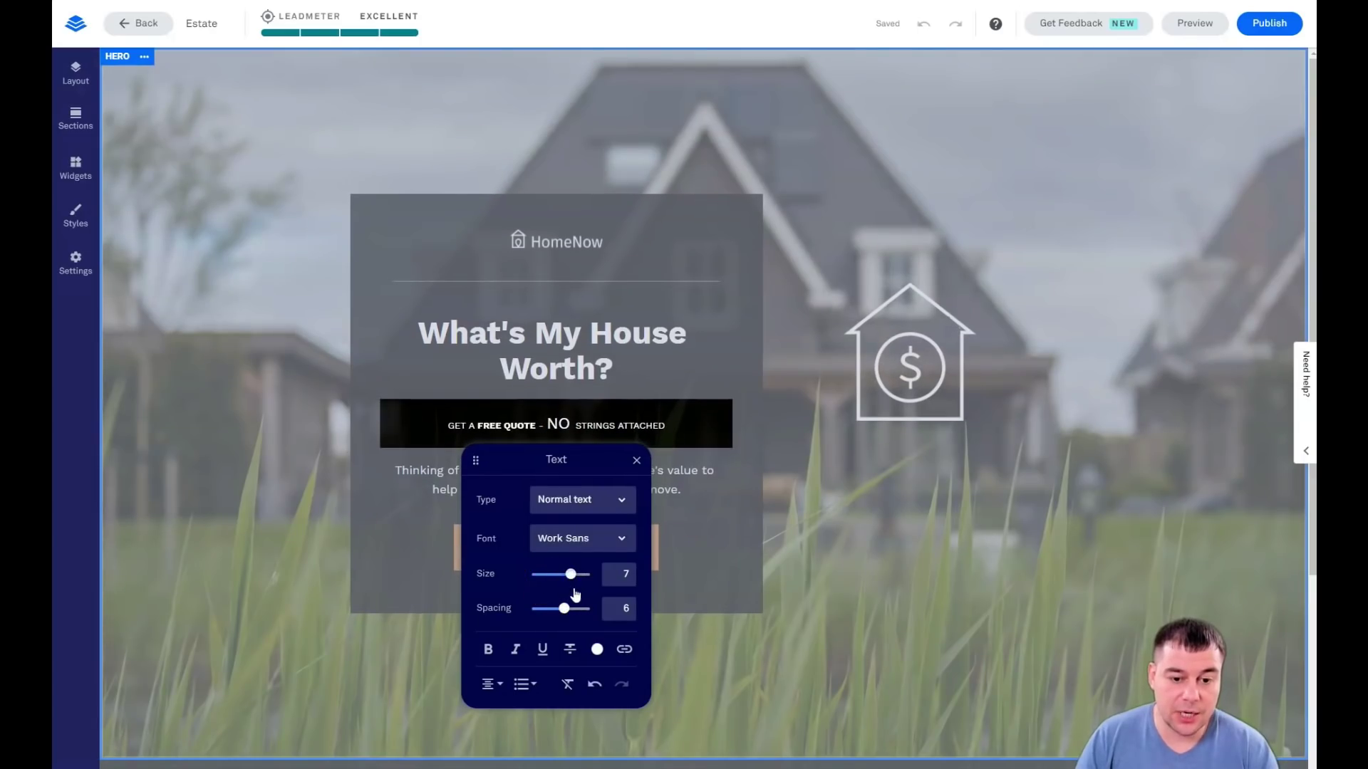
# Look through the text type options for the word "NO", leave it as Normal text, and color the word brownish orange
pyautogui.click(578, 501)
pyautogui.click(621, 503)
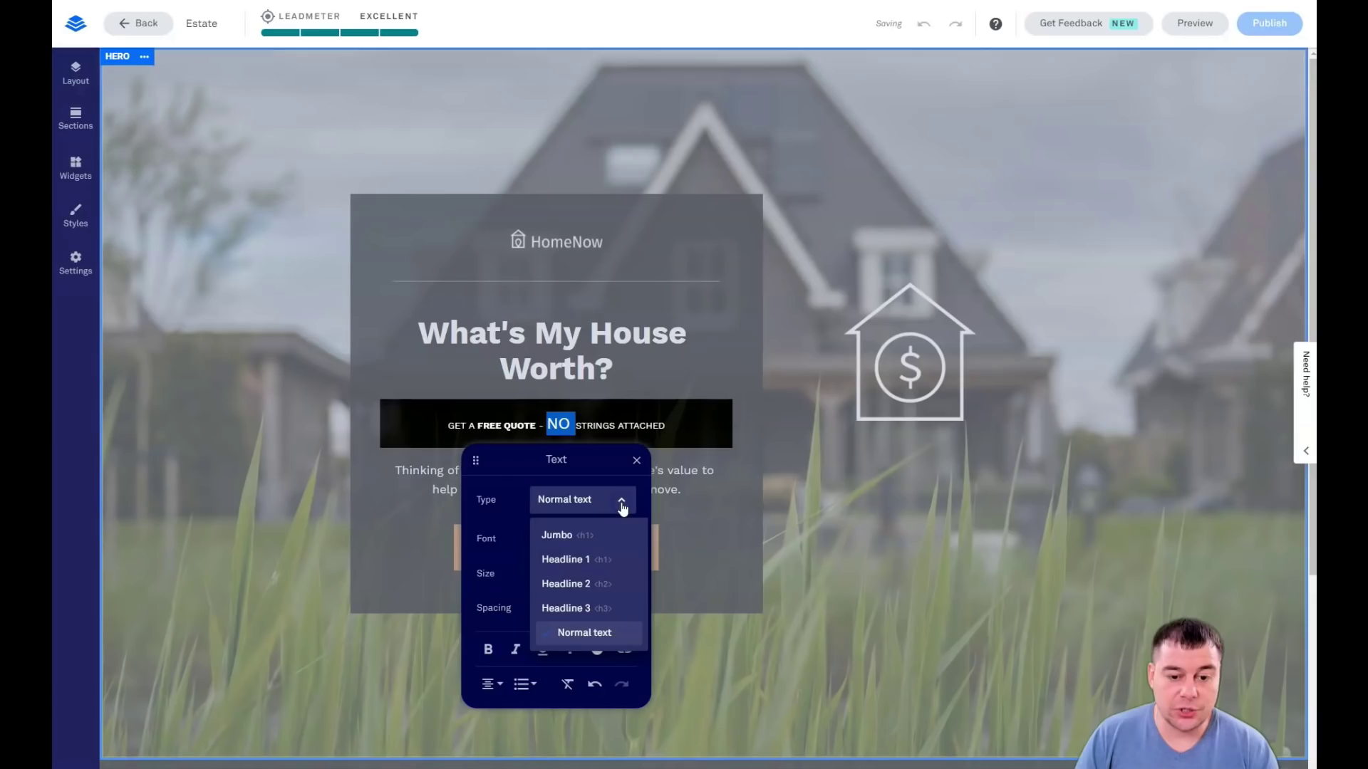
pyautogui.click(622, 504)
pyautogui.click(597, 649)
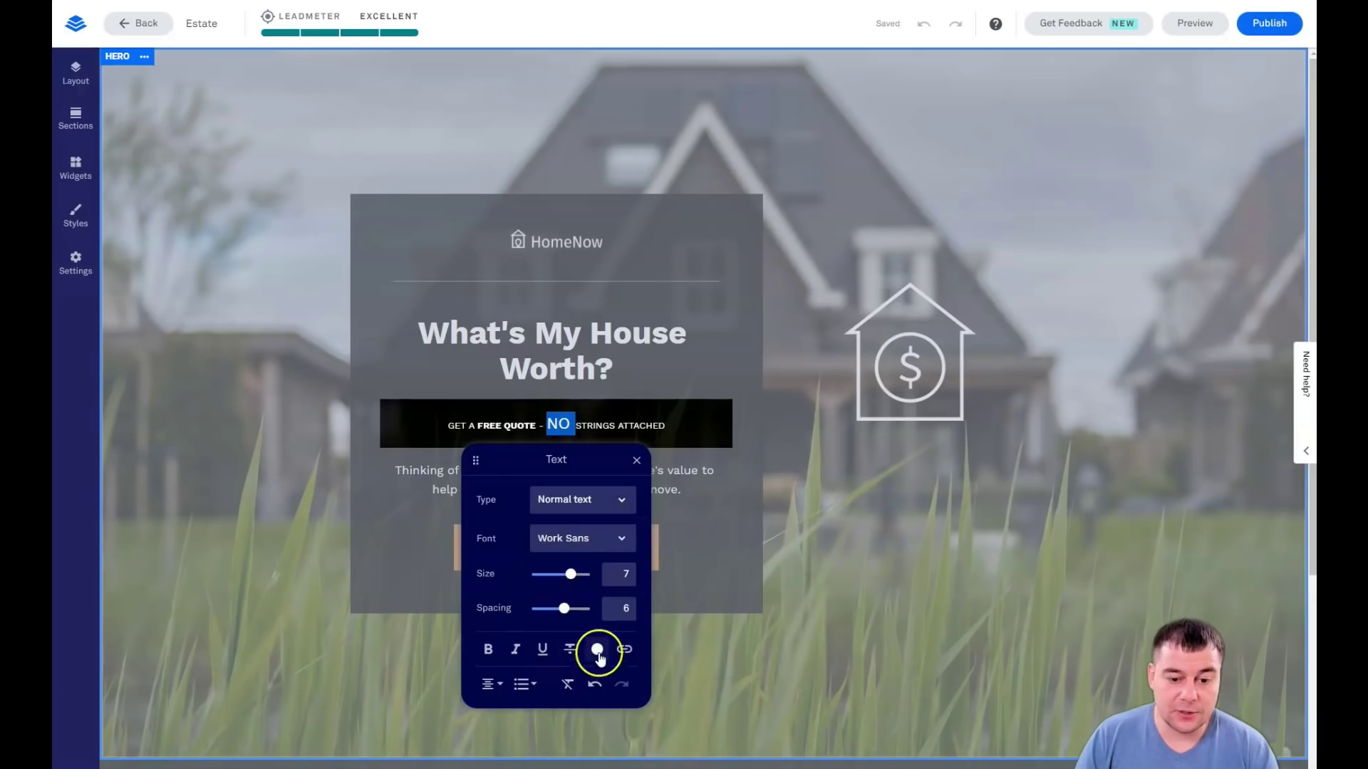
pyautogui.click(569, 556)
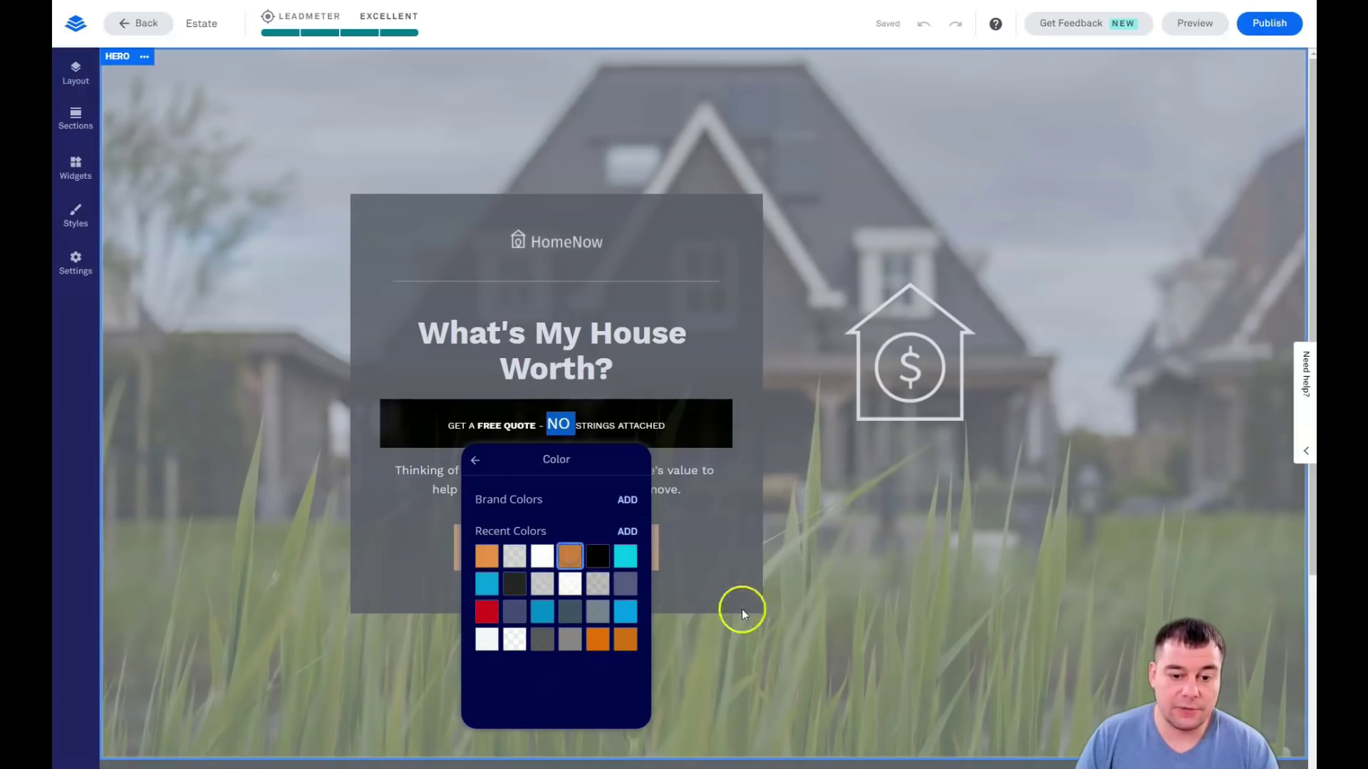
# Set the width of the hero's house icon image to 54% and close its style options
pyautogui.click(742, 609)
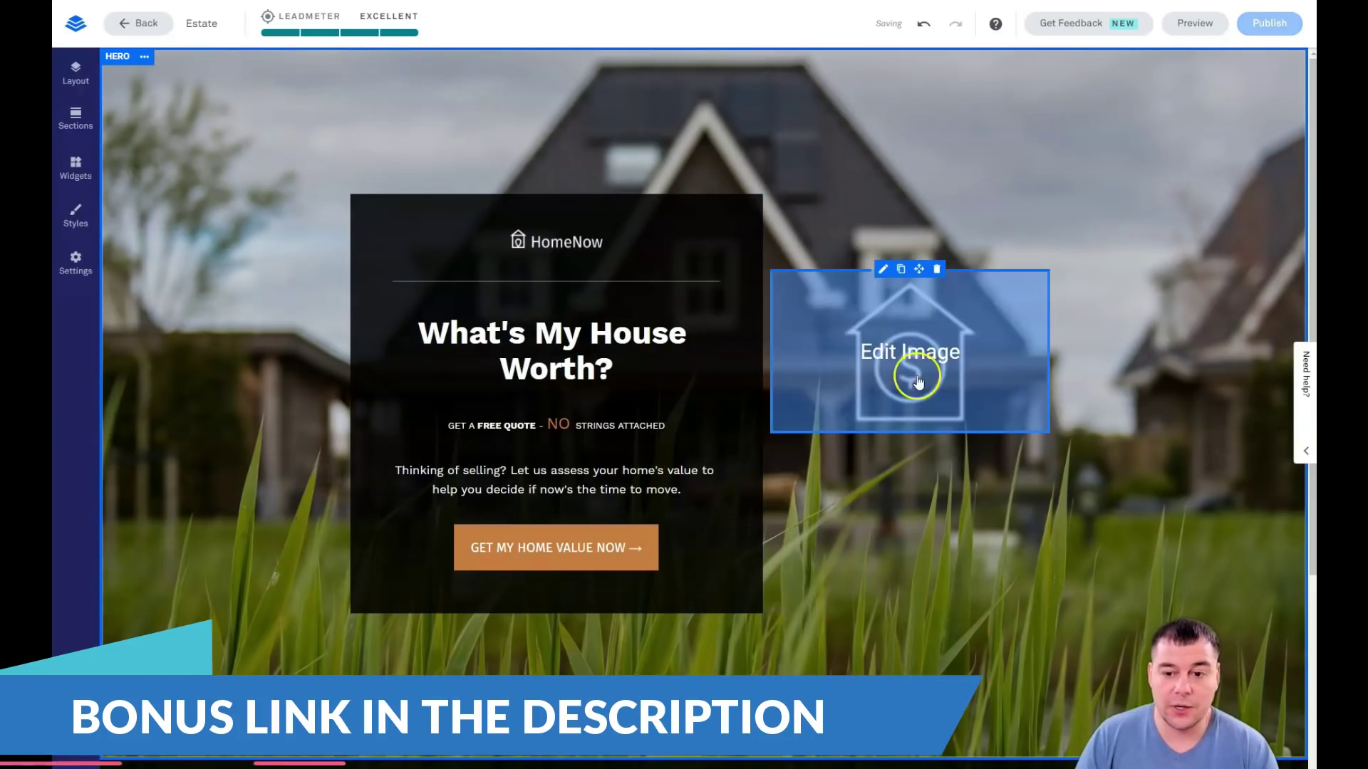
pyautogui.click(917, 381)
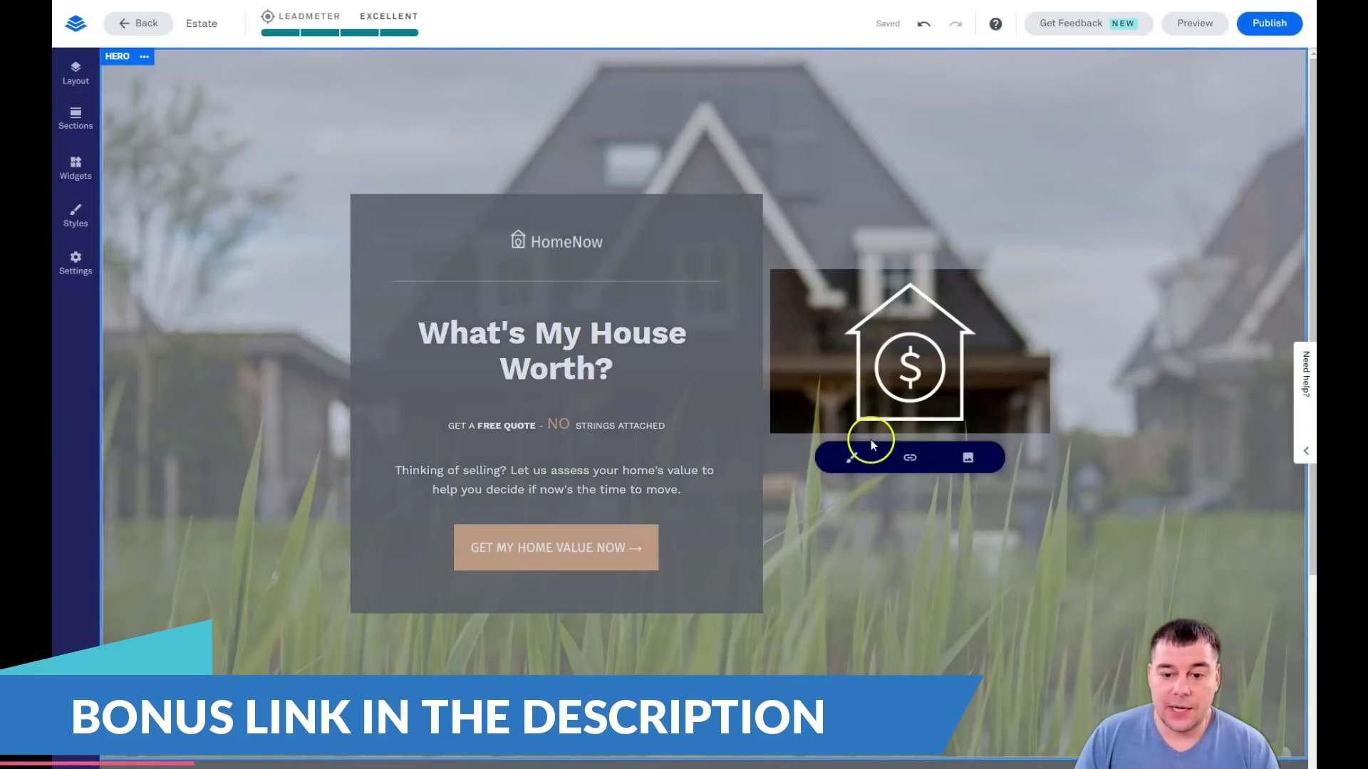
pyautogui.click(852, 460)
pyautogui.moveTo(938, 488)
pyautogui.mouseDown()
pyautogui.moveTo(894, 487)
pyautogui.moveTo(912, 486)
pyautogui.mouseUp()
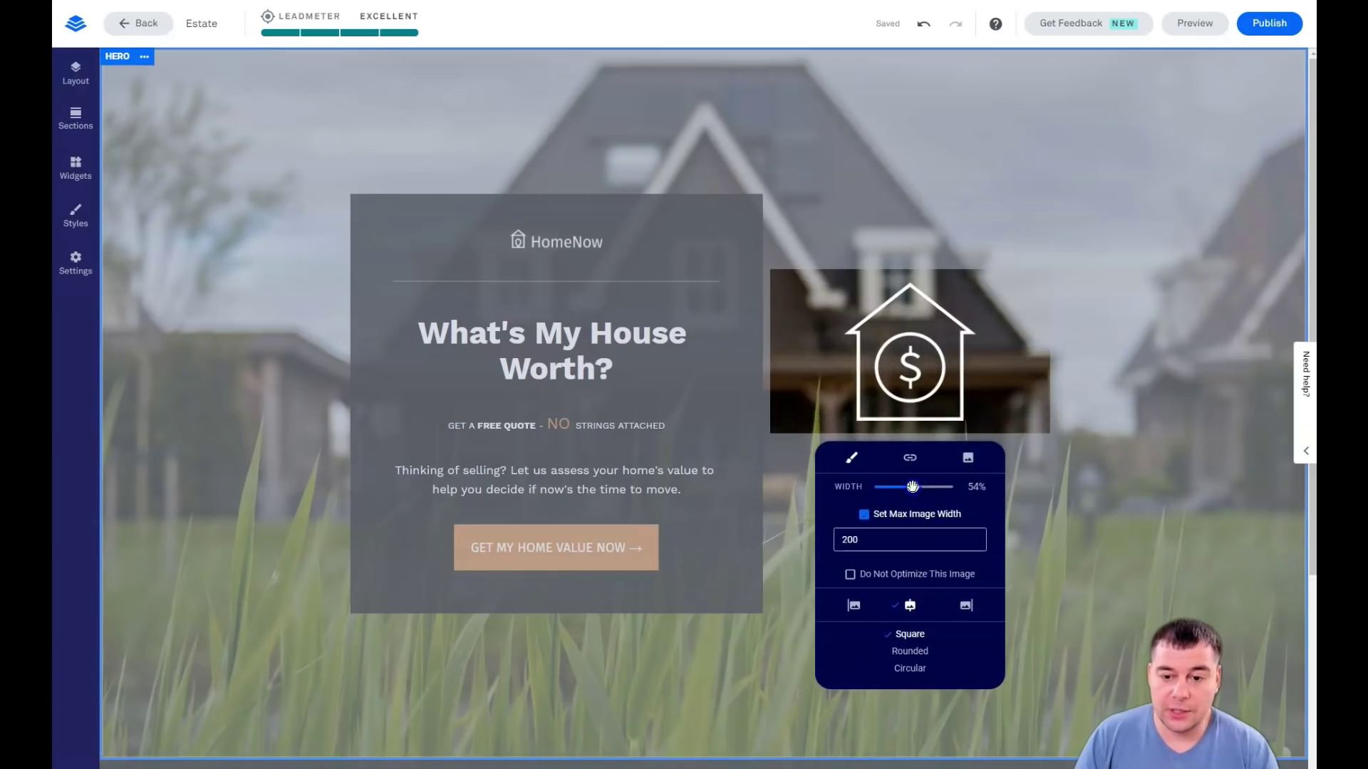
pyautogui.click(973, 199)
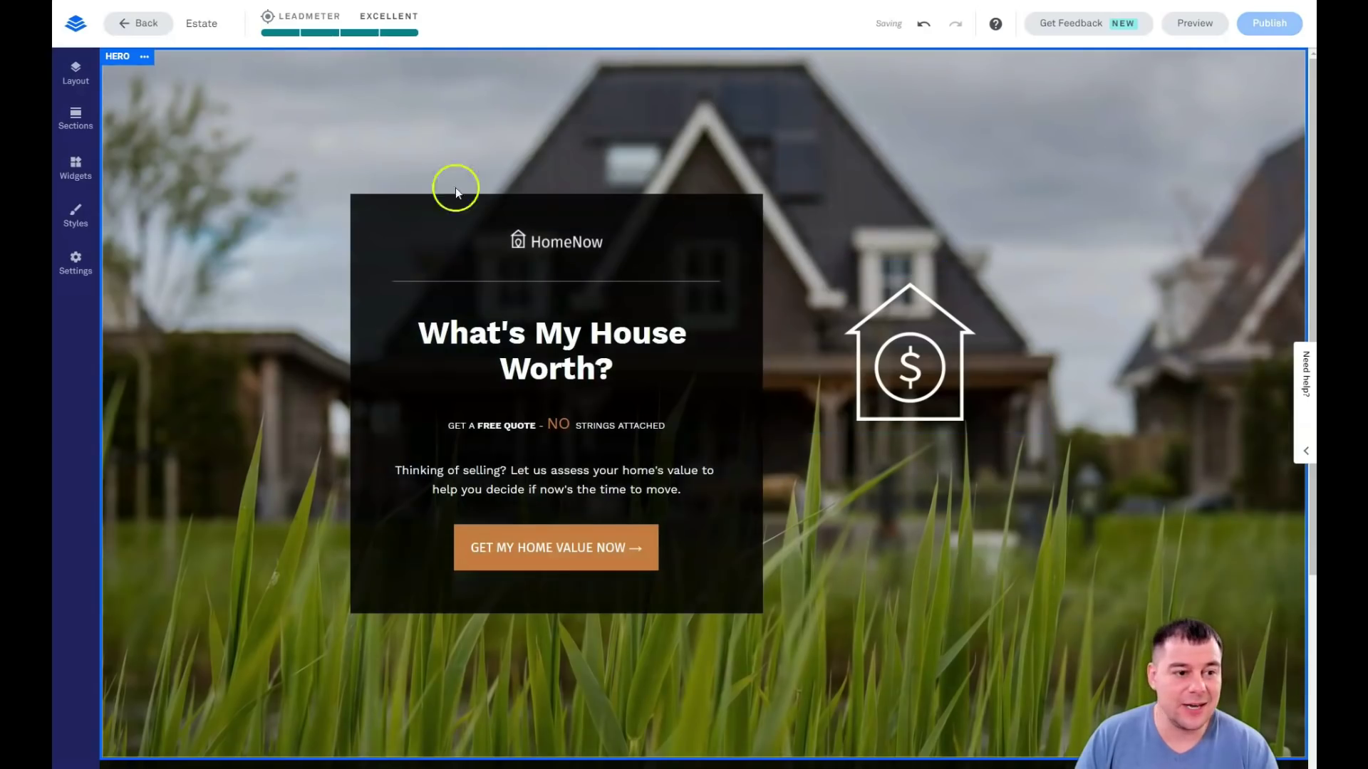
# Replace the page background image with the photo of the modern white two-storey house
pyautogui.scroll(-4, 269, 317)
pyautogui.scroll(4, 268, 318)
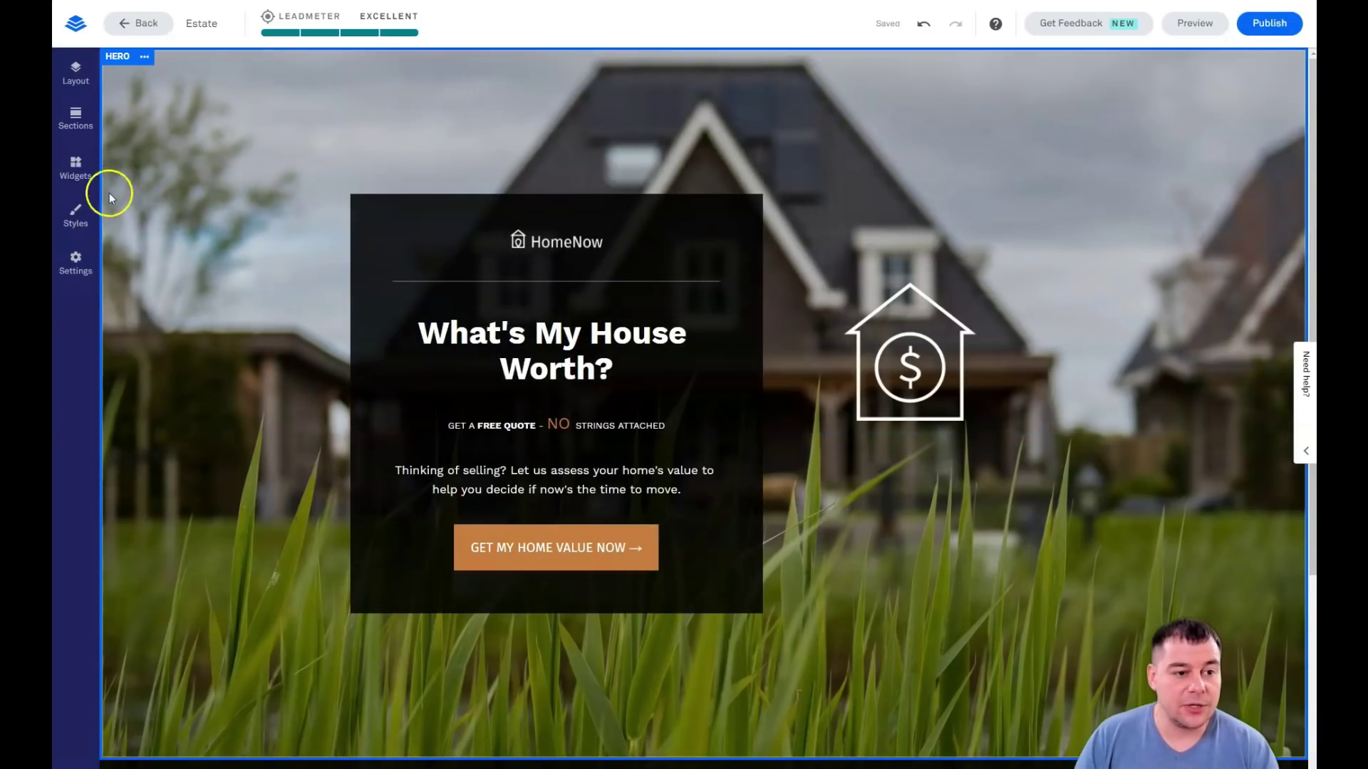
pyautogui.click(72, 226)
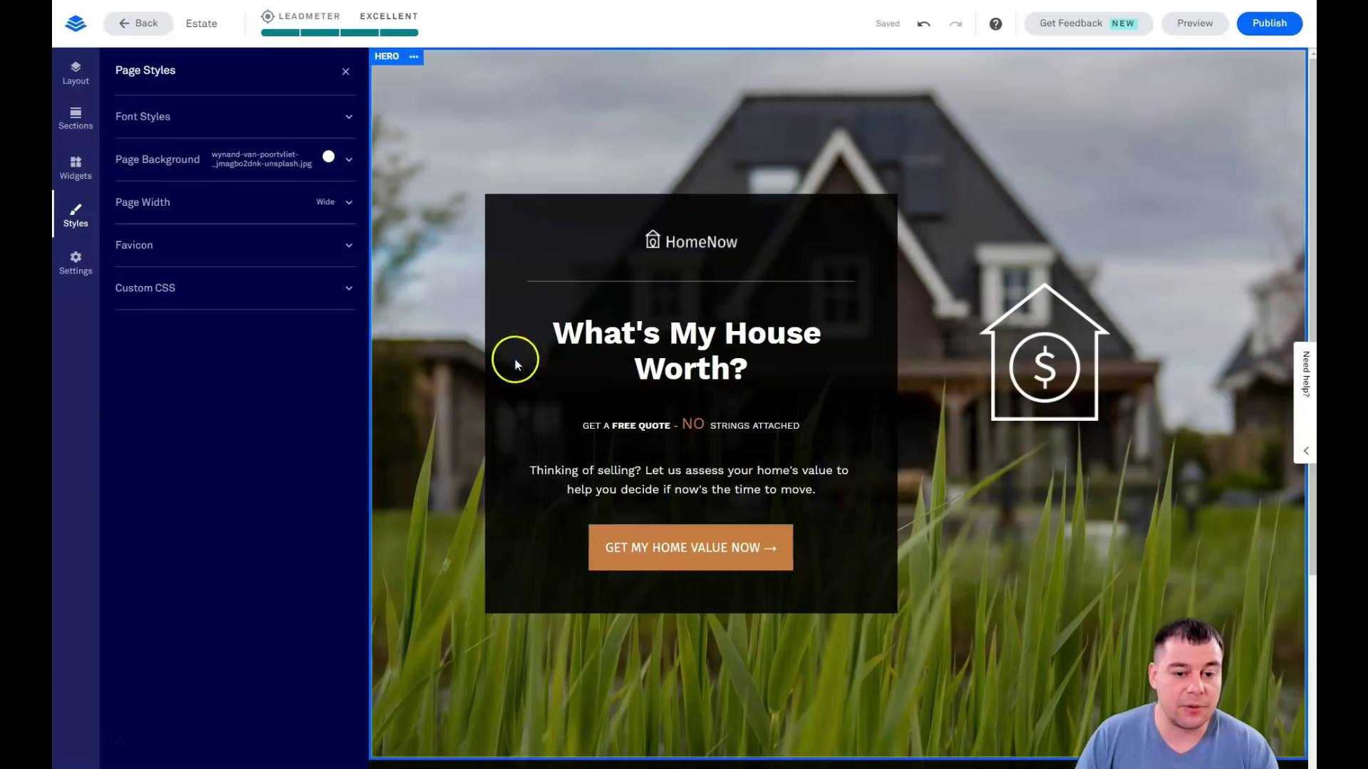
pyautogui.scroll(-2, 408, 416)
pyautogui.scroll(-3, 460, 428)
pyautogui.scroll(2, 460, 427)
pyautogui.scroll(-5, 460, 427)
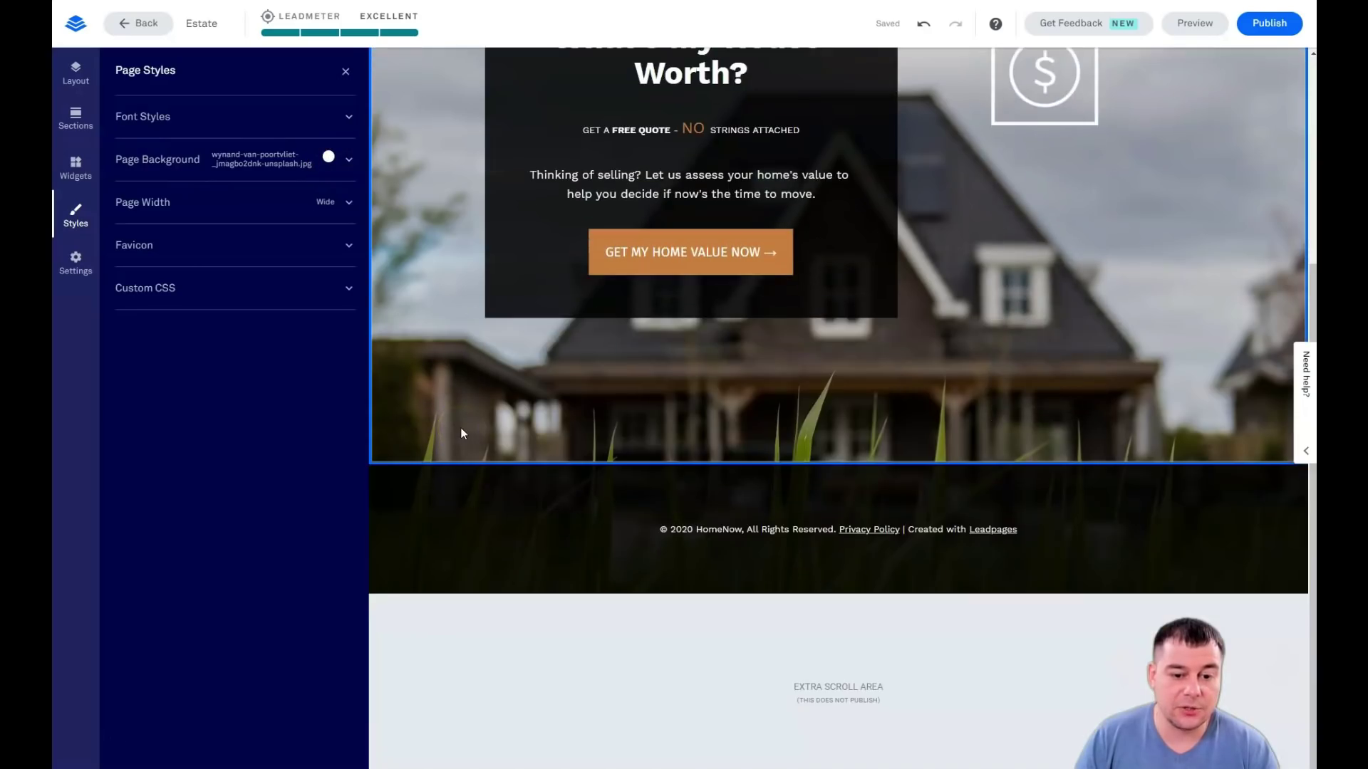
pyautogui.scroll(5, 460, 427)
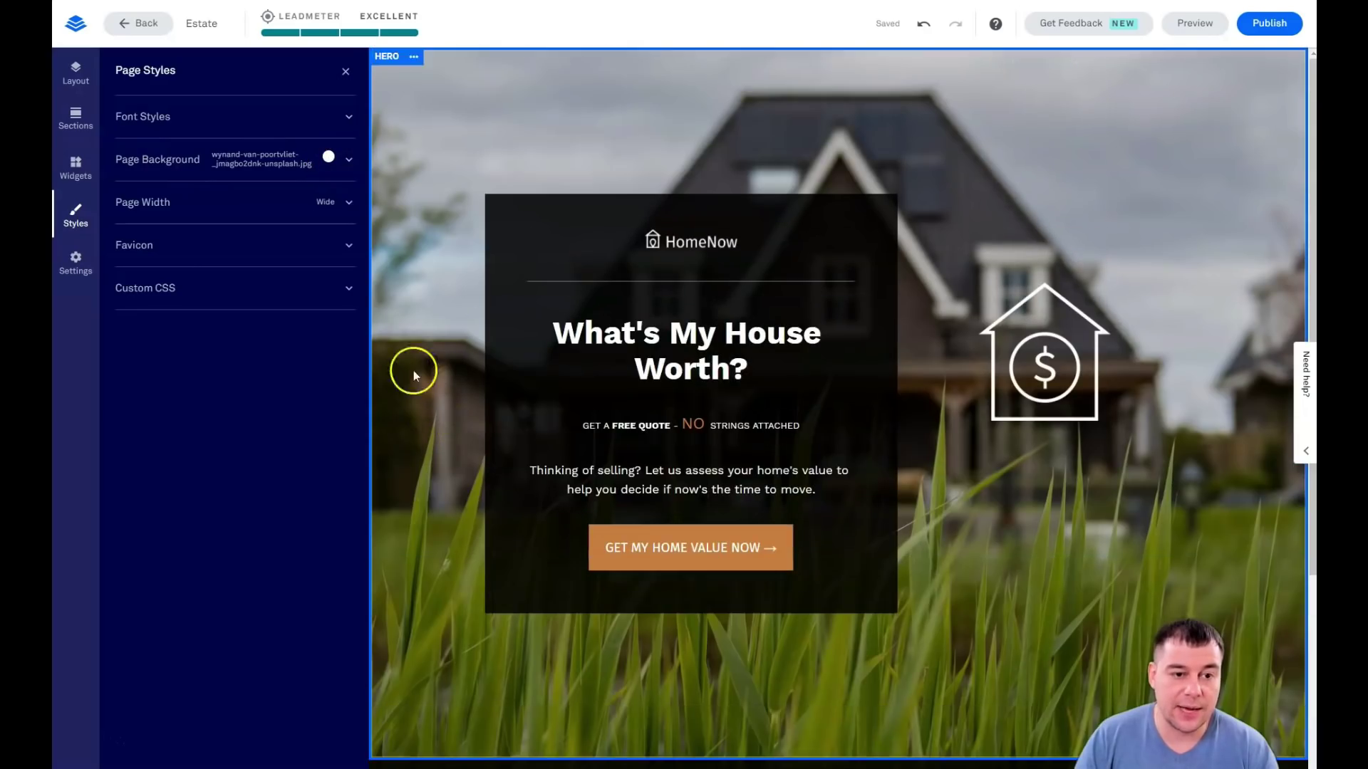
pyautogui.click(348, 160)
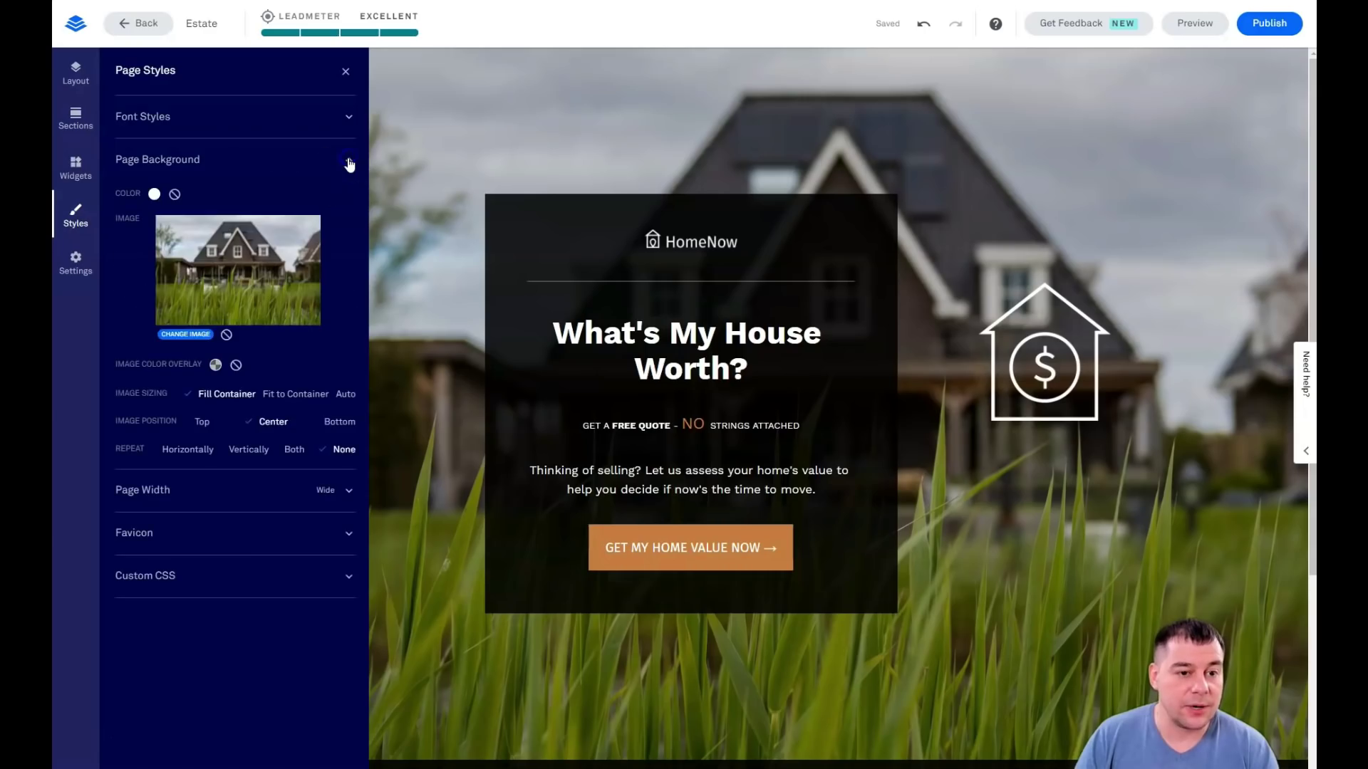
pyautogui.click(174, 335)
pyautogui.click(489, 360)
pyautogui.click(883, 579)
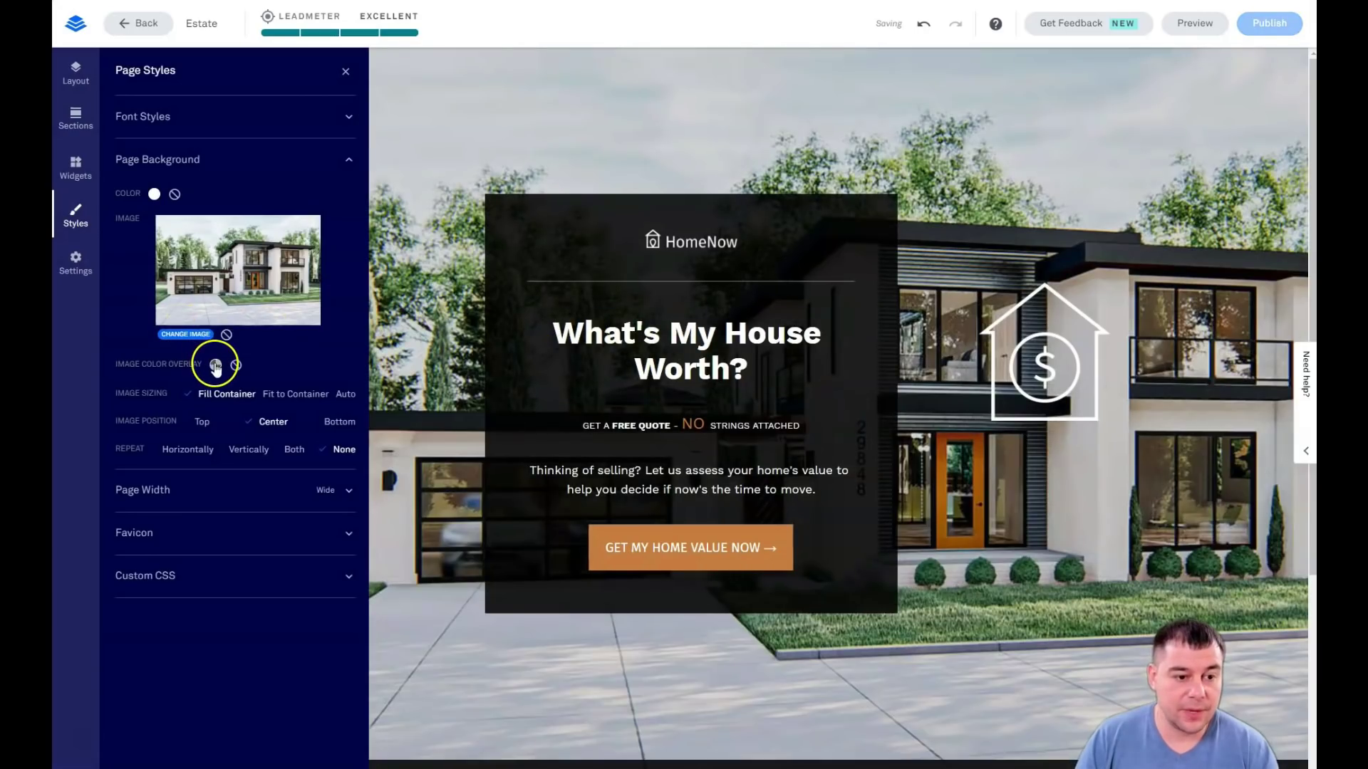
# Try slate blue and white color overlays on the page background image, settle on dark gray, and close the page styles
pyautogui.click(215, 366)
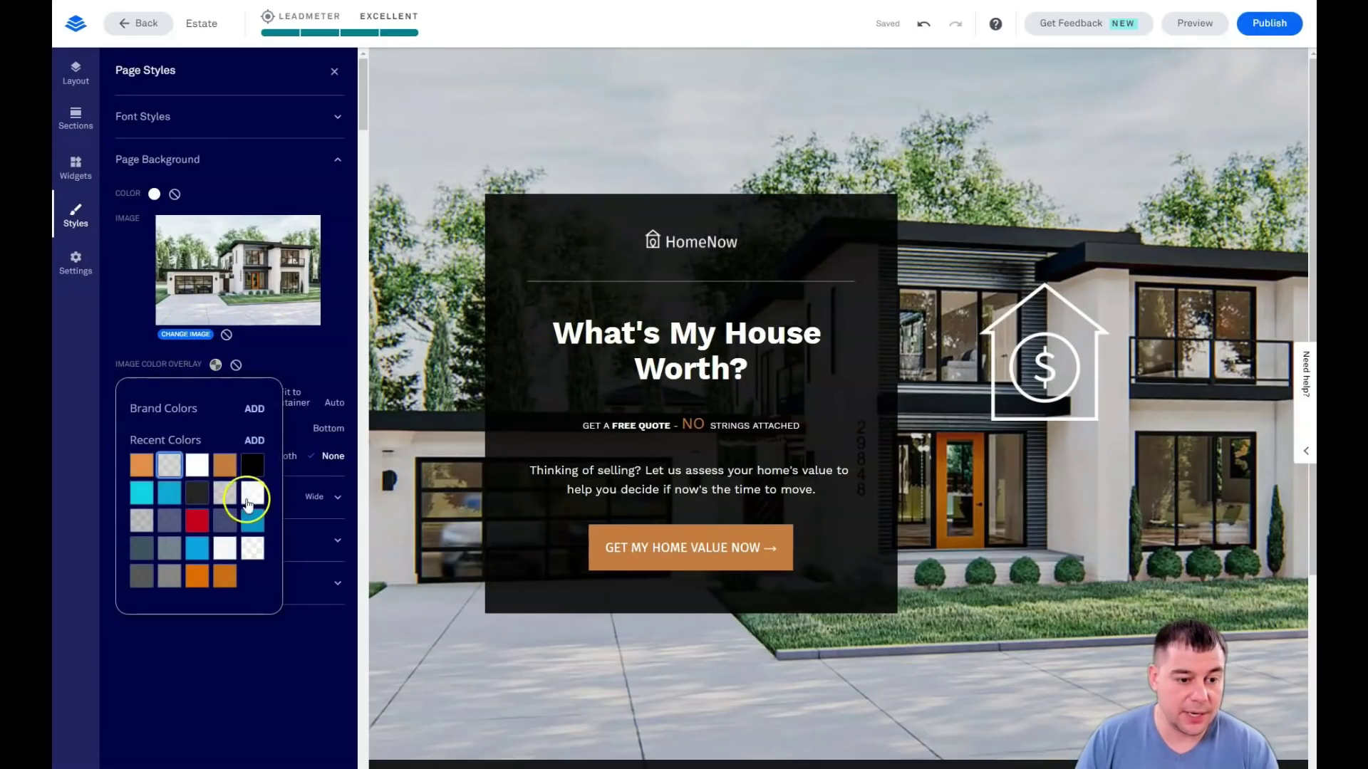
pyautogui.click(225, 523)
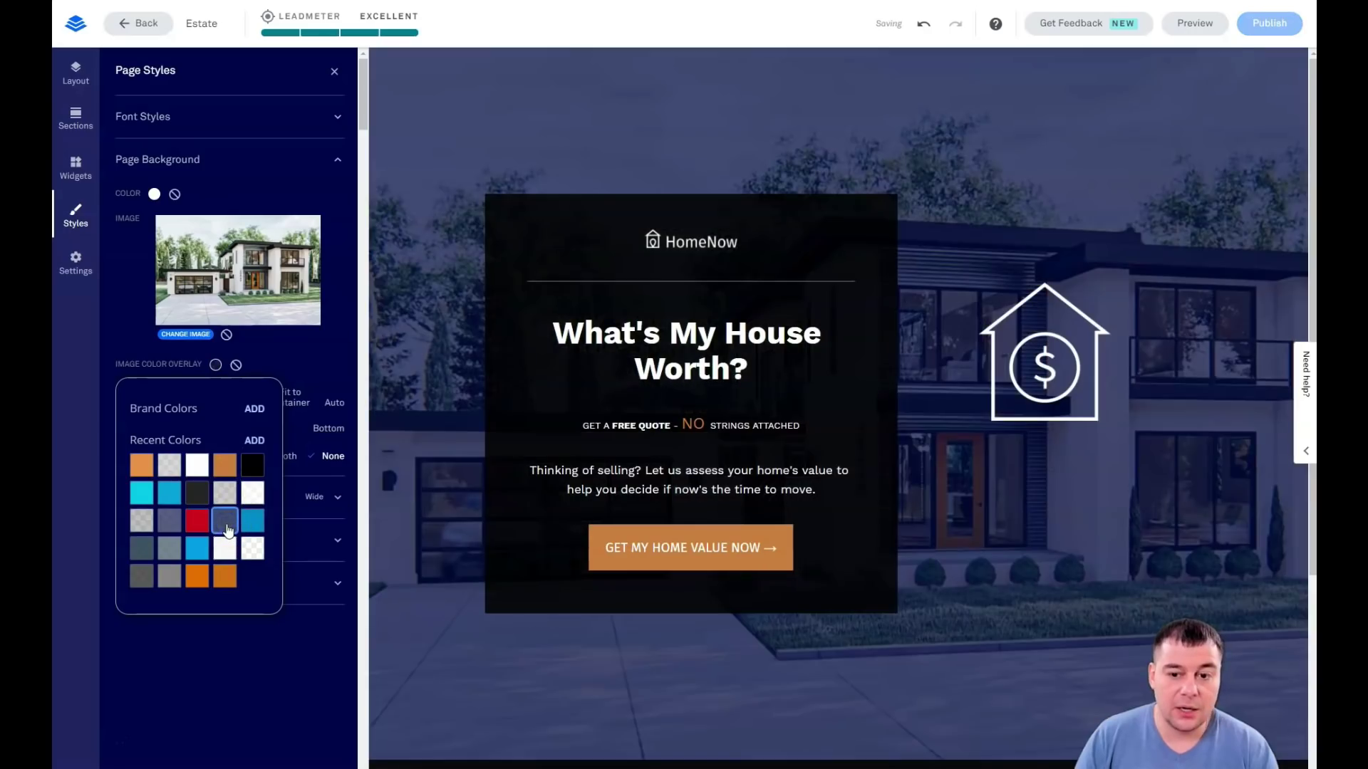
pyautogui.click(253, 493)
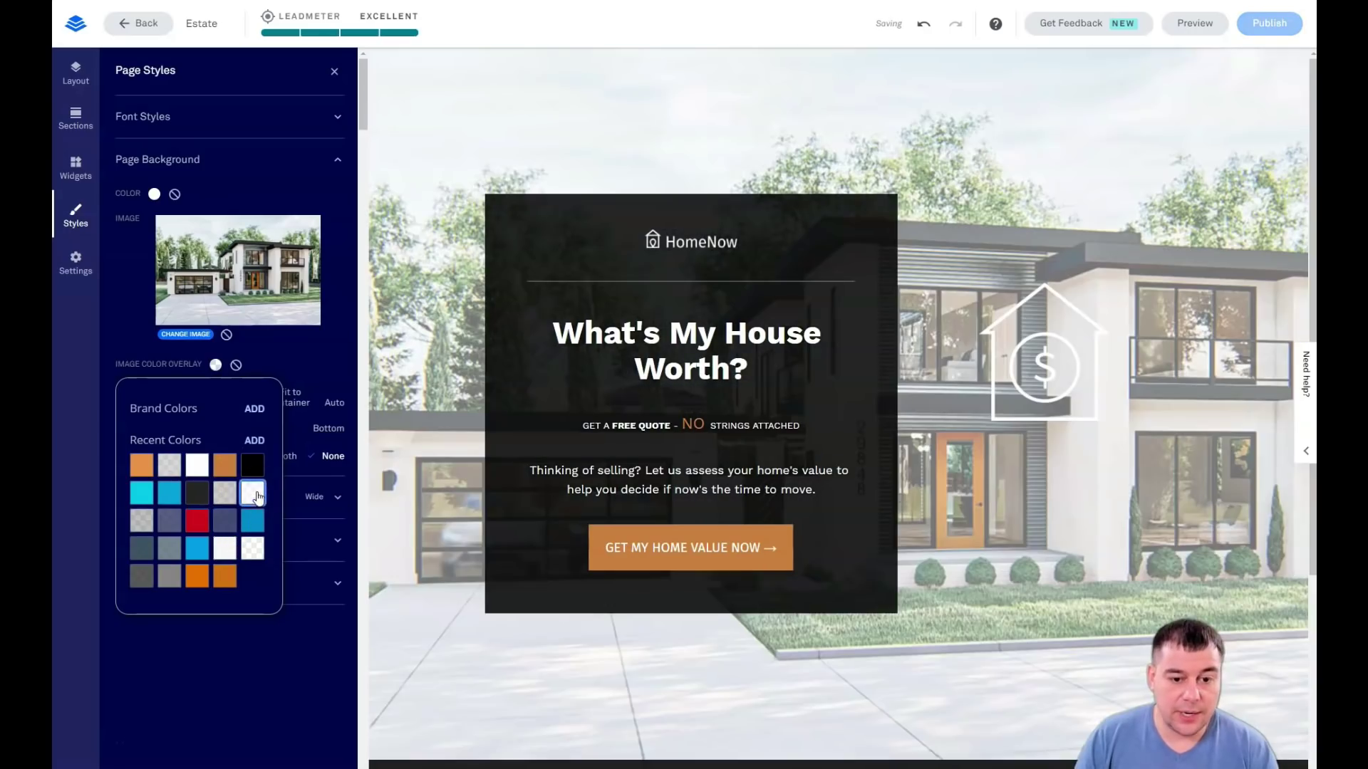
pyautogui.click(142, 575)
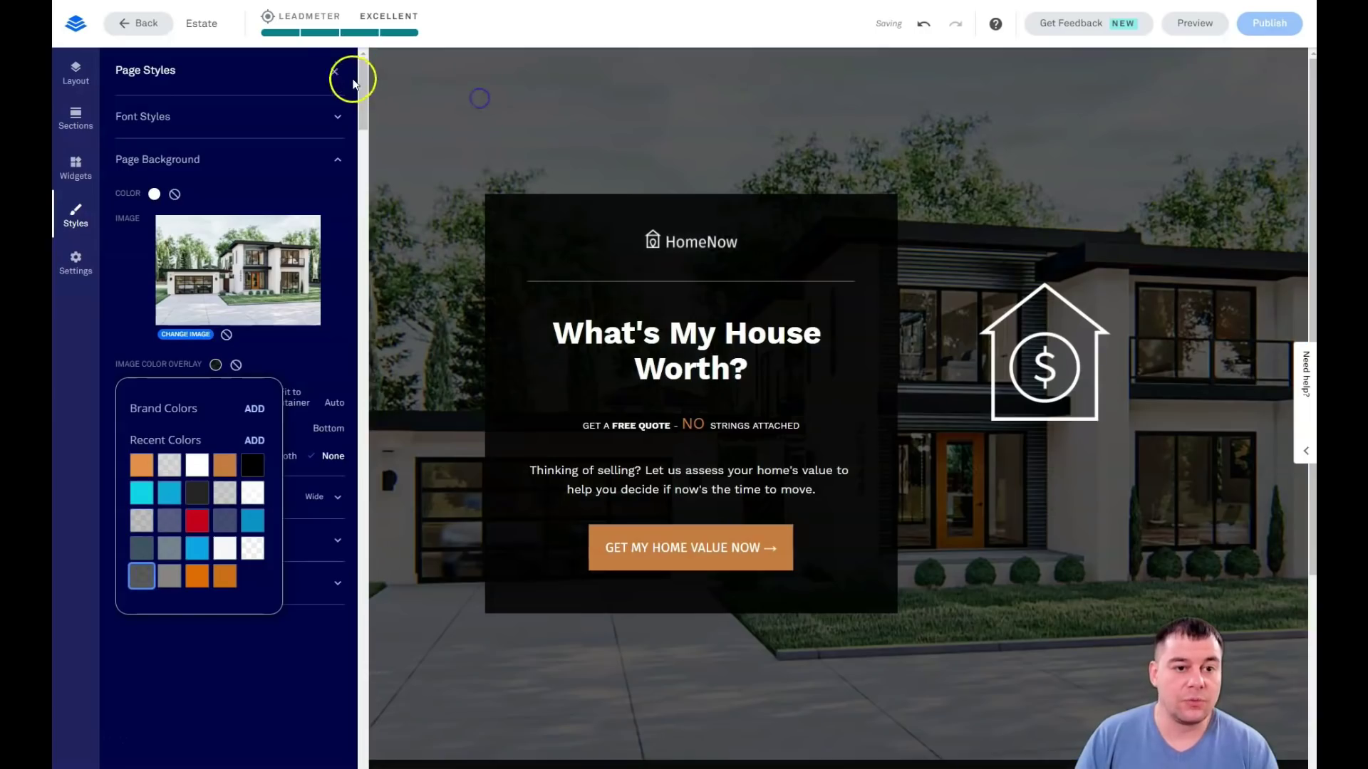
pyautogui.click(333, 74)
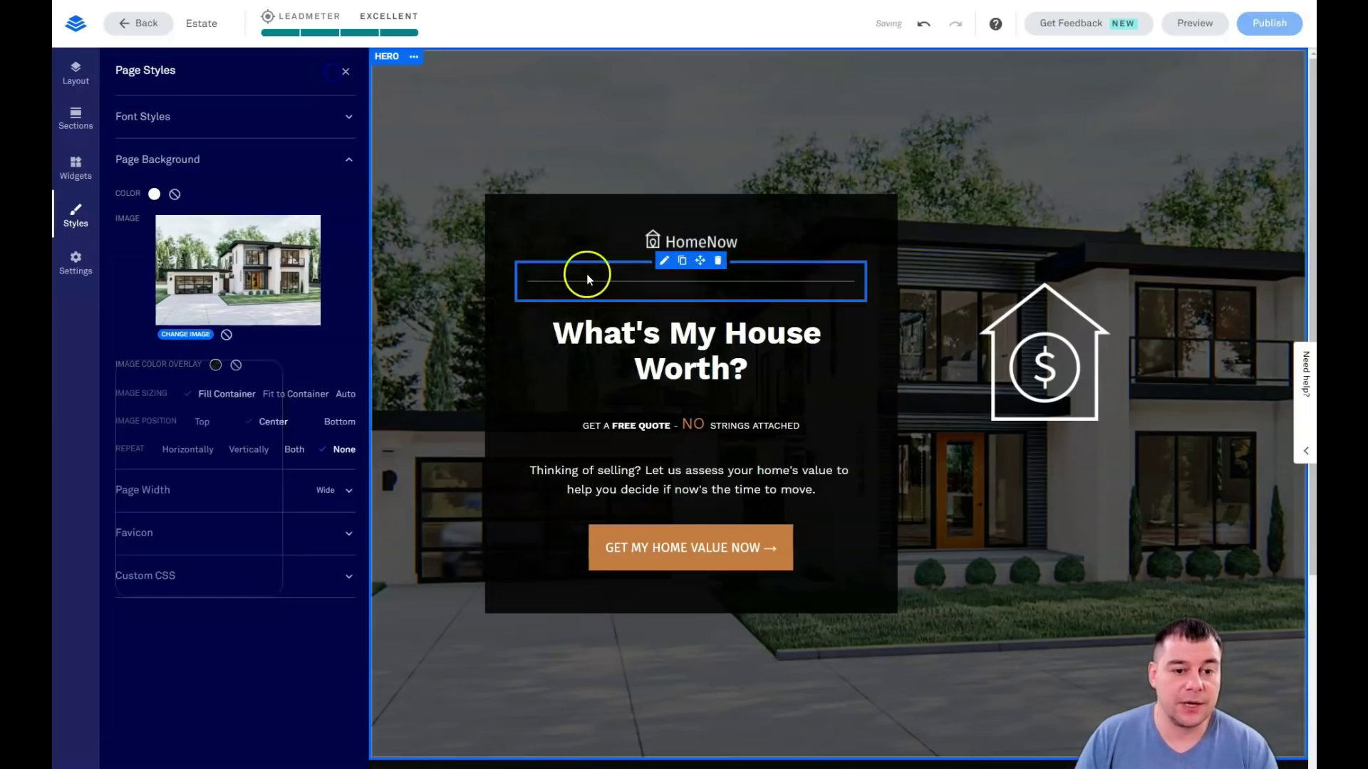
pyautogui.click(346, 73)
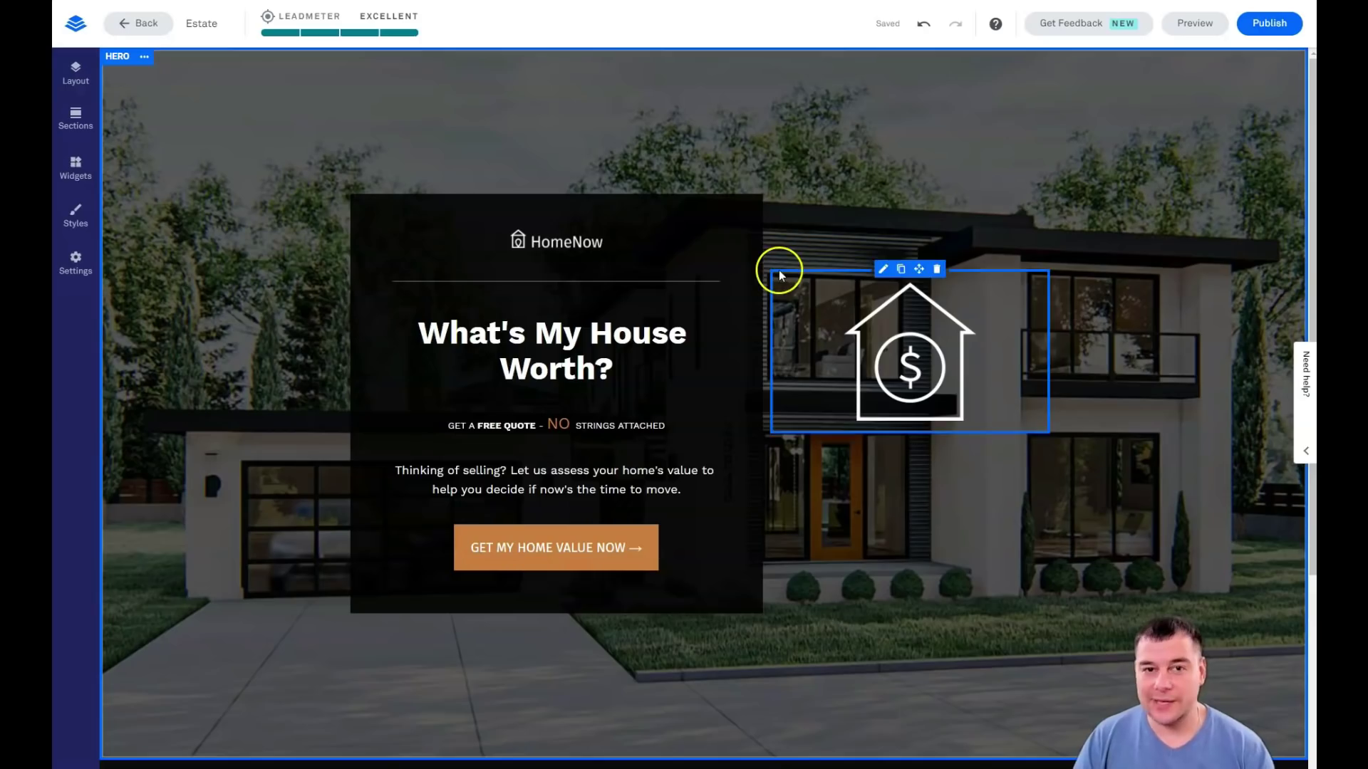
# Delete the house icon image with the dollar sign from the hero section and check the page down to the footer
pyautogui.moveTo(779, 267)
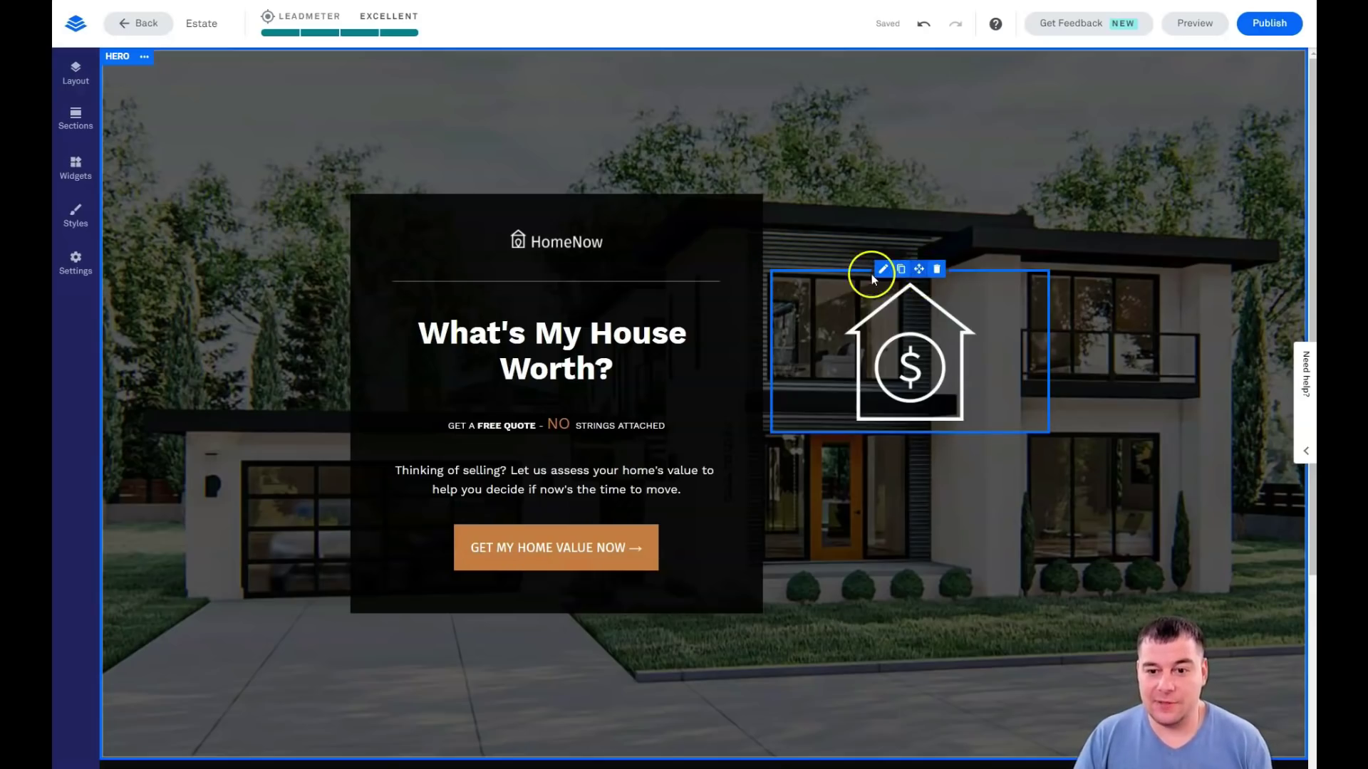
pyautogui.click(937, 270)
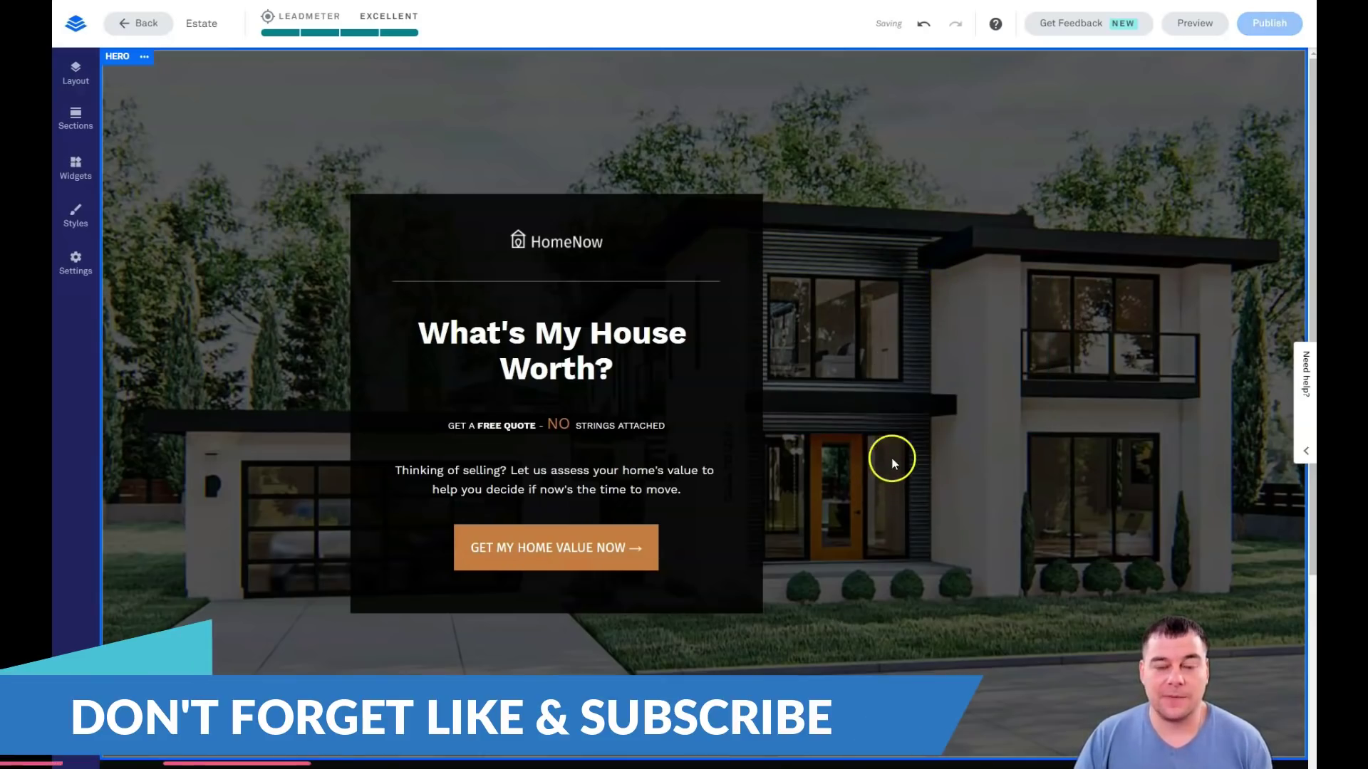
pyautogui.scroll(-4, 311, 348)
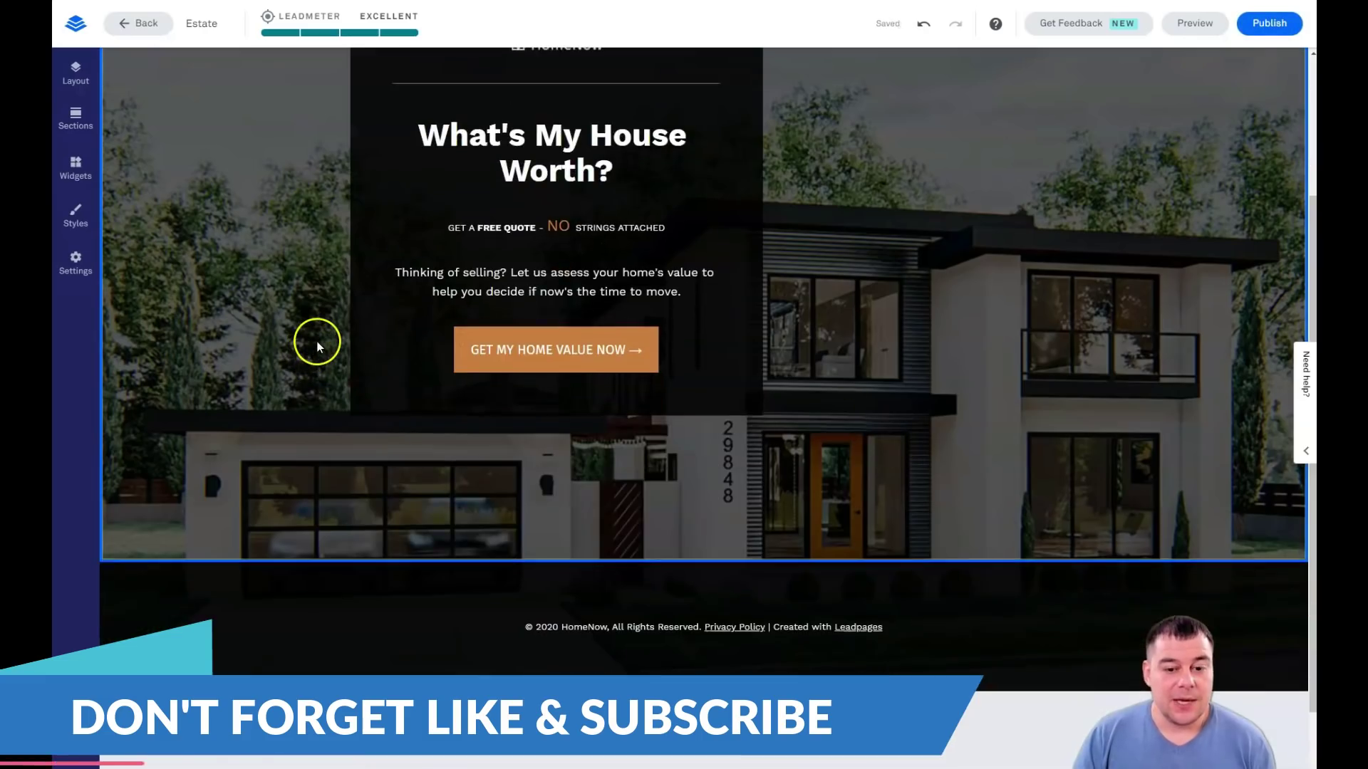
pyautogui.scroll(5, 306, 336)
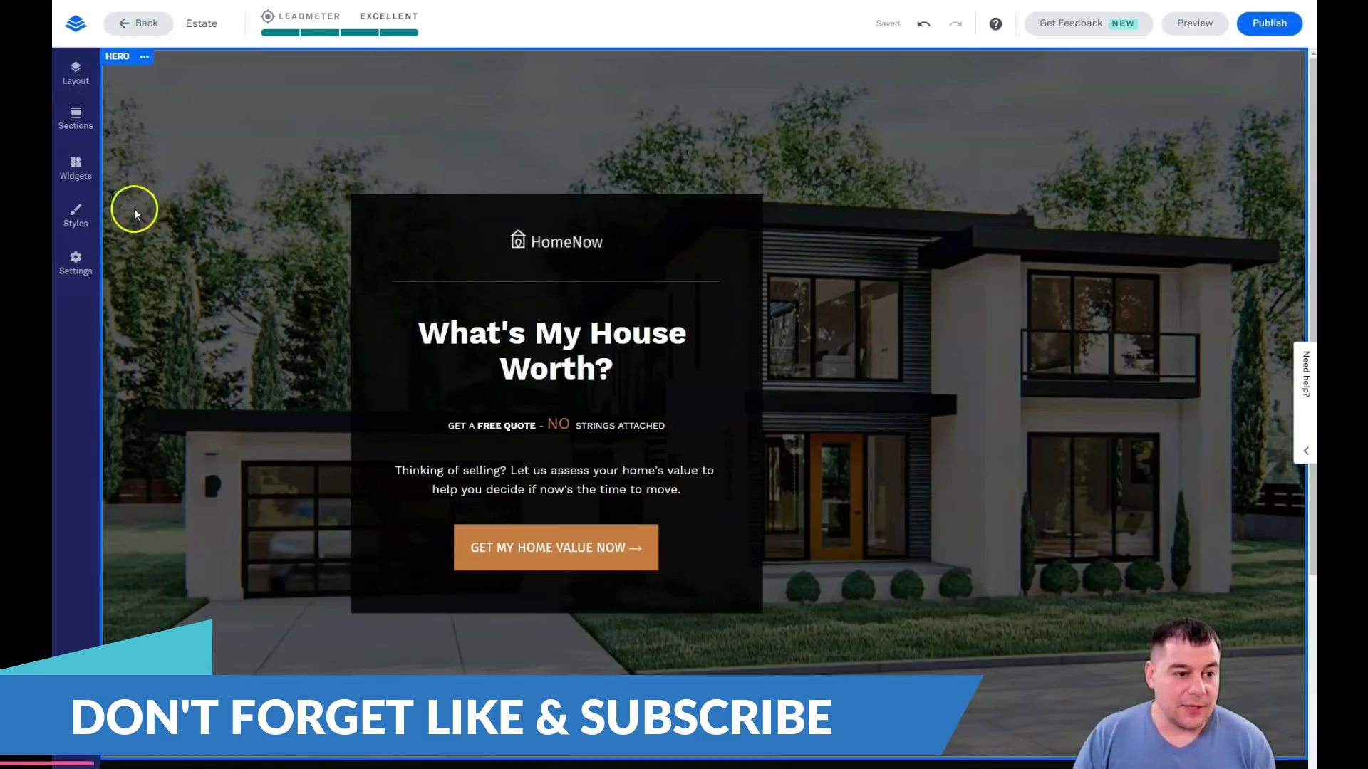
pyautogui.click(75, 167)
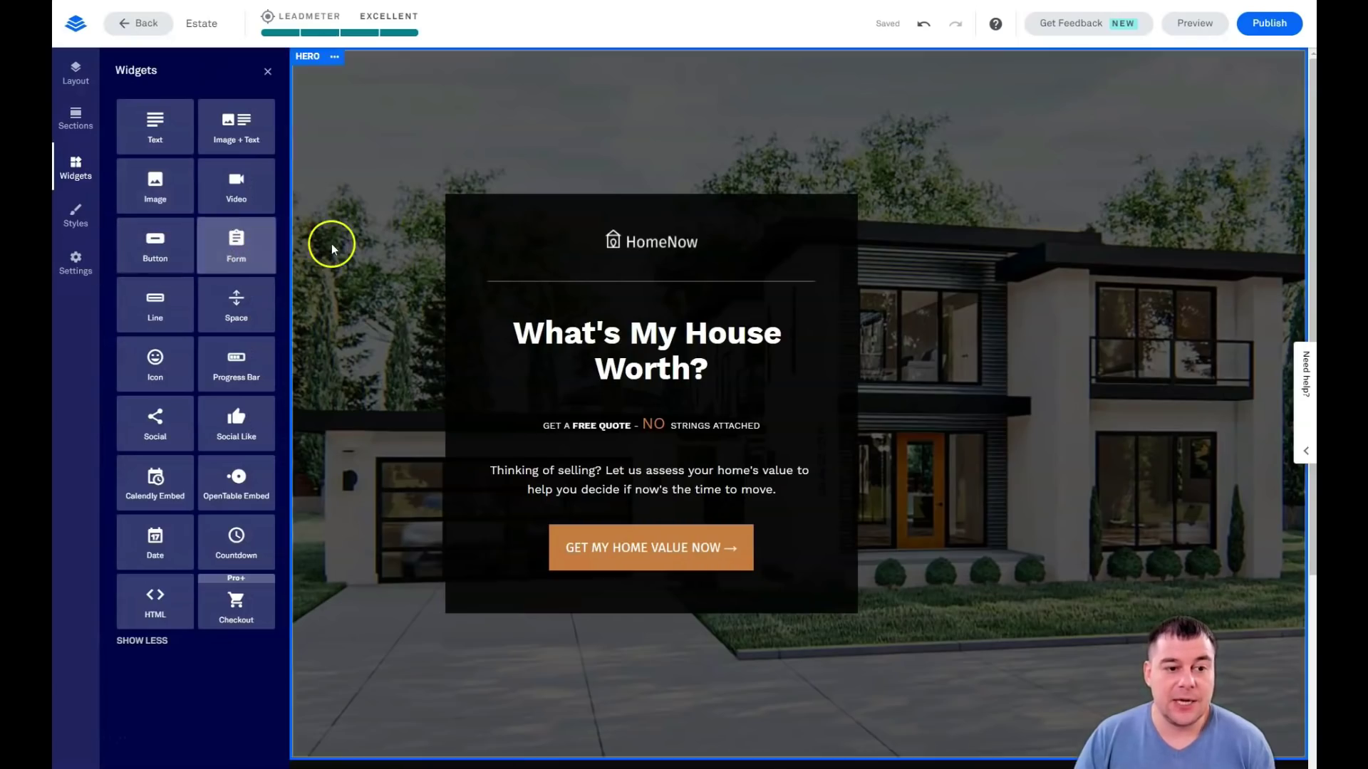
pyautogui.click(270, 81)
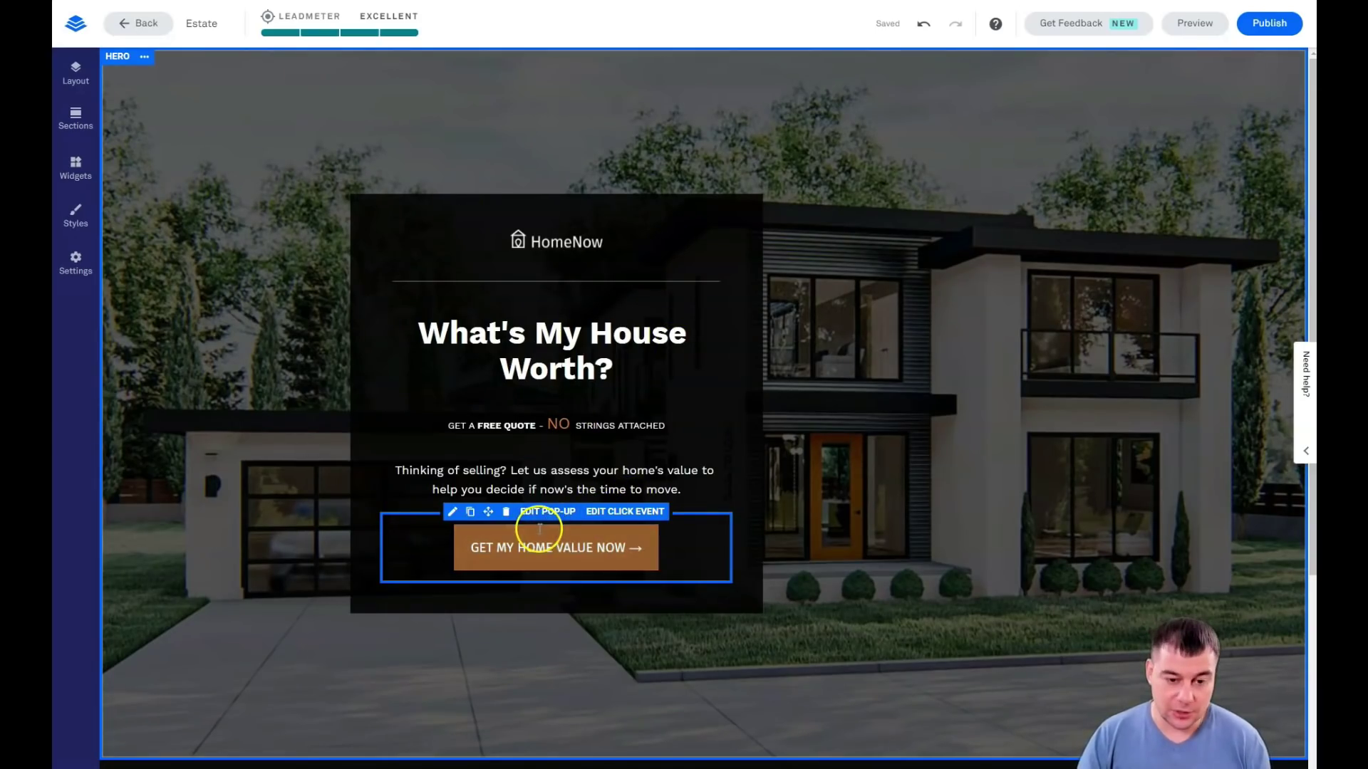
# Examine the click event options of the "GET MY HOME VALUE NOW" button, from opening a pop-up to linking to an external URL
pyautogui.click(608, 518)
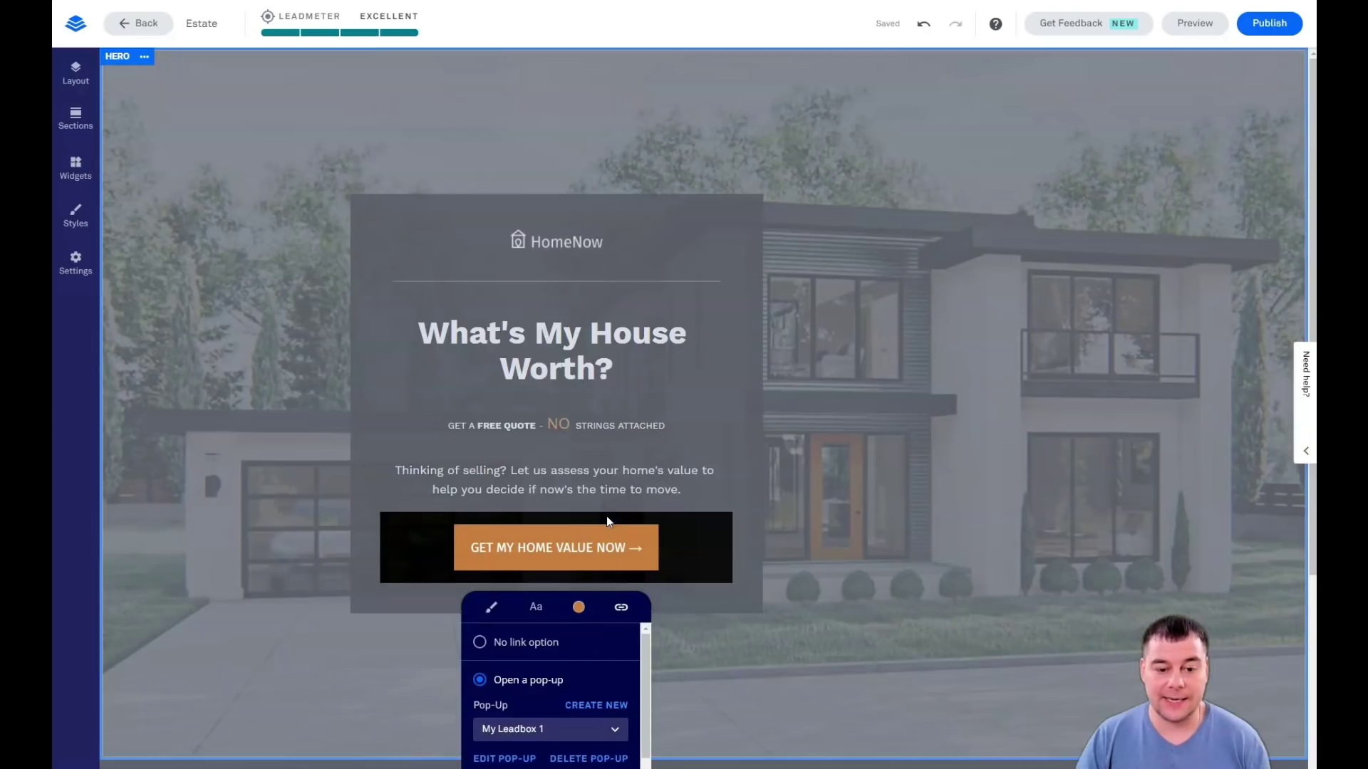
pyautogui.scroll(-3, 666, 685)
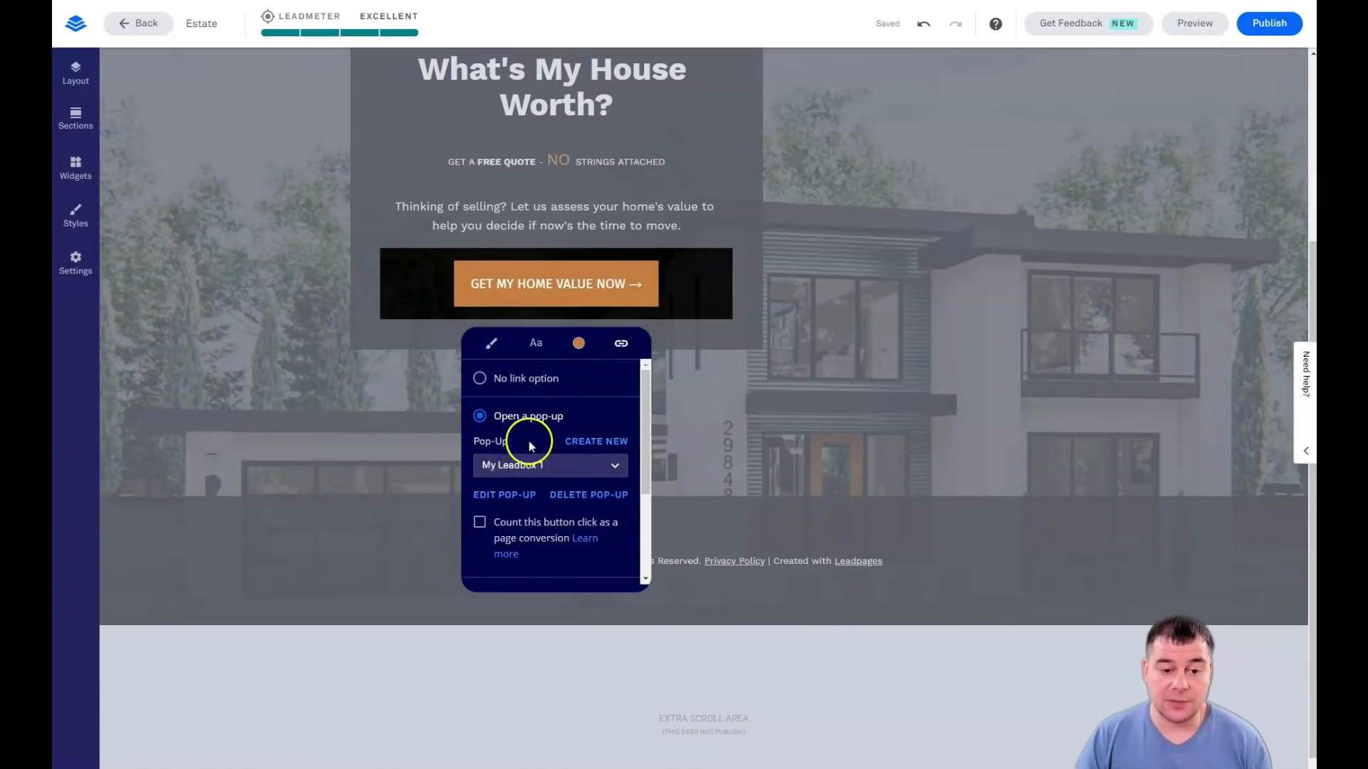
pyautogui.scroll(-2, 531, 445)
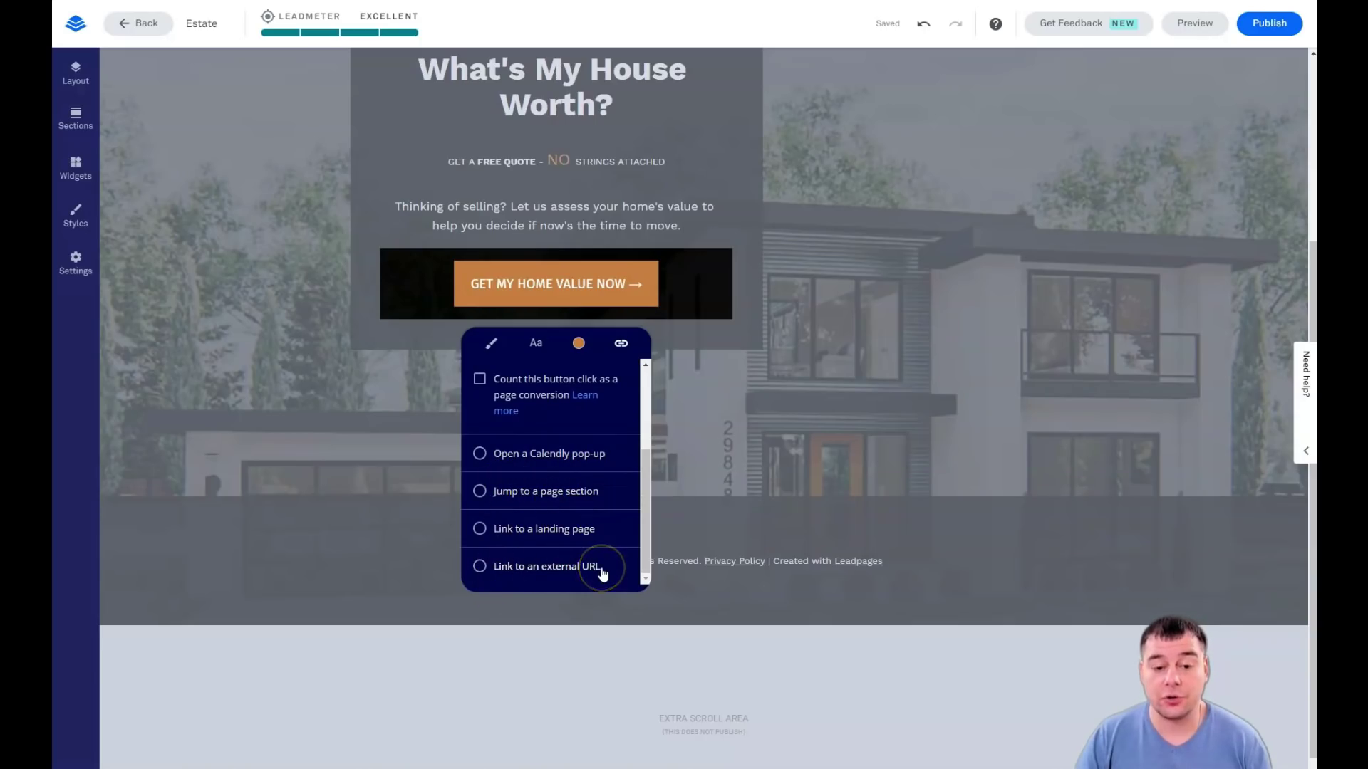
pyautogui.scroll(2, 602, 574)
pyautogui.click(513, 446)
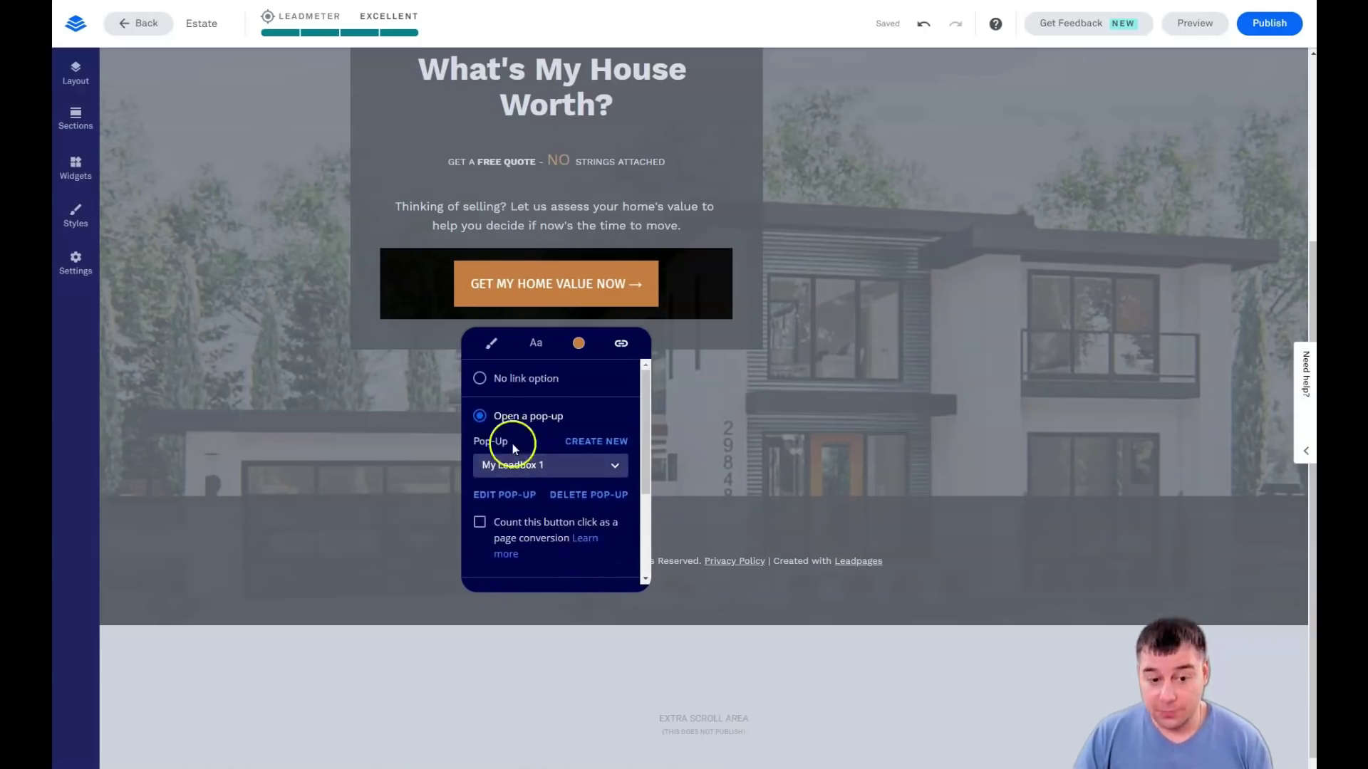
# Open the My Leadbox 1 pop-up for editing and show the integrations that can be added to its form
pyautogui.click(502, 496)
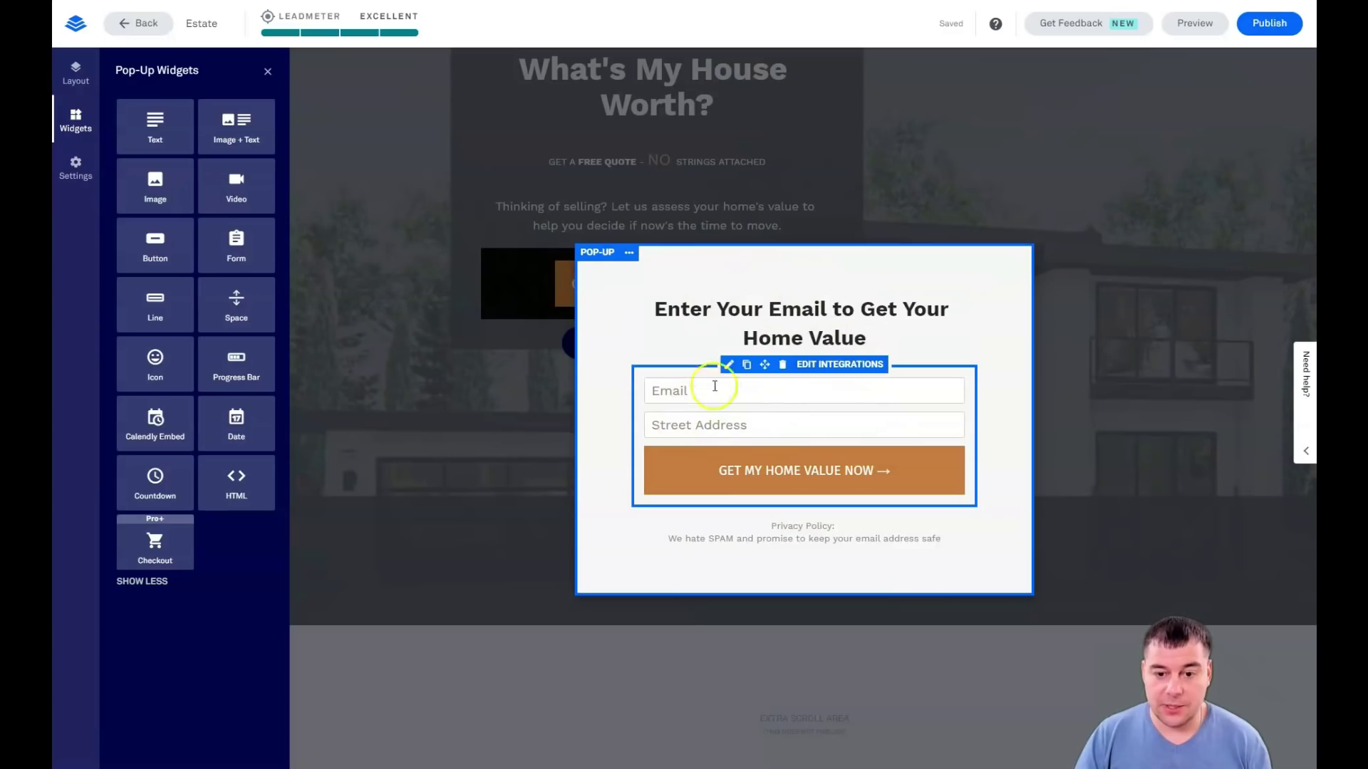
pyautogui.click(833, 365)
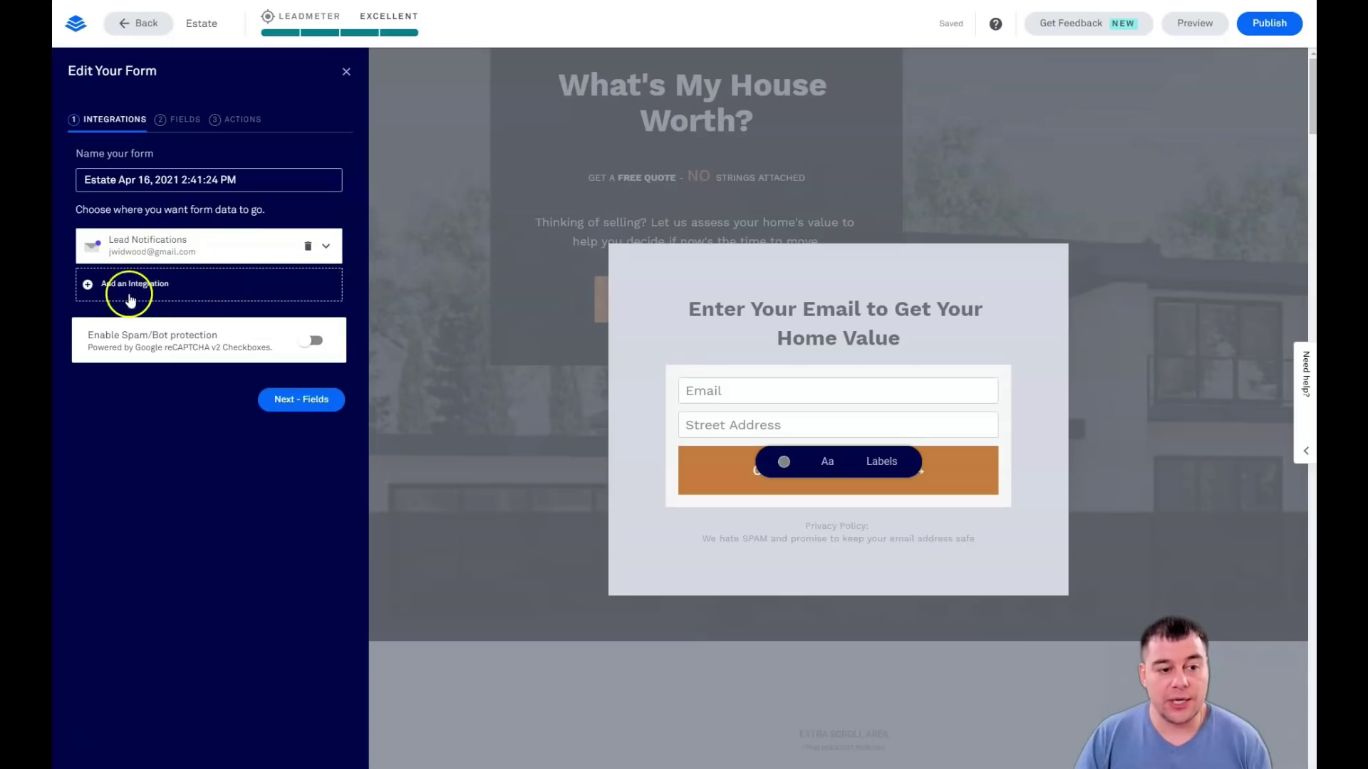
pyautogui.click(107, 289)
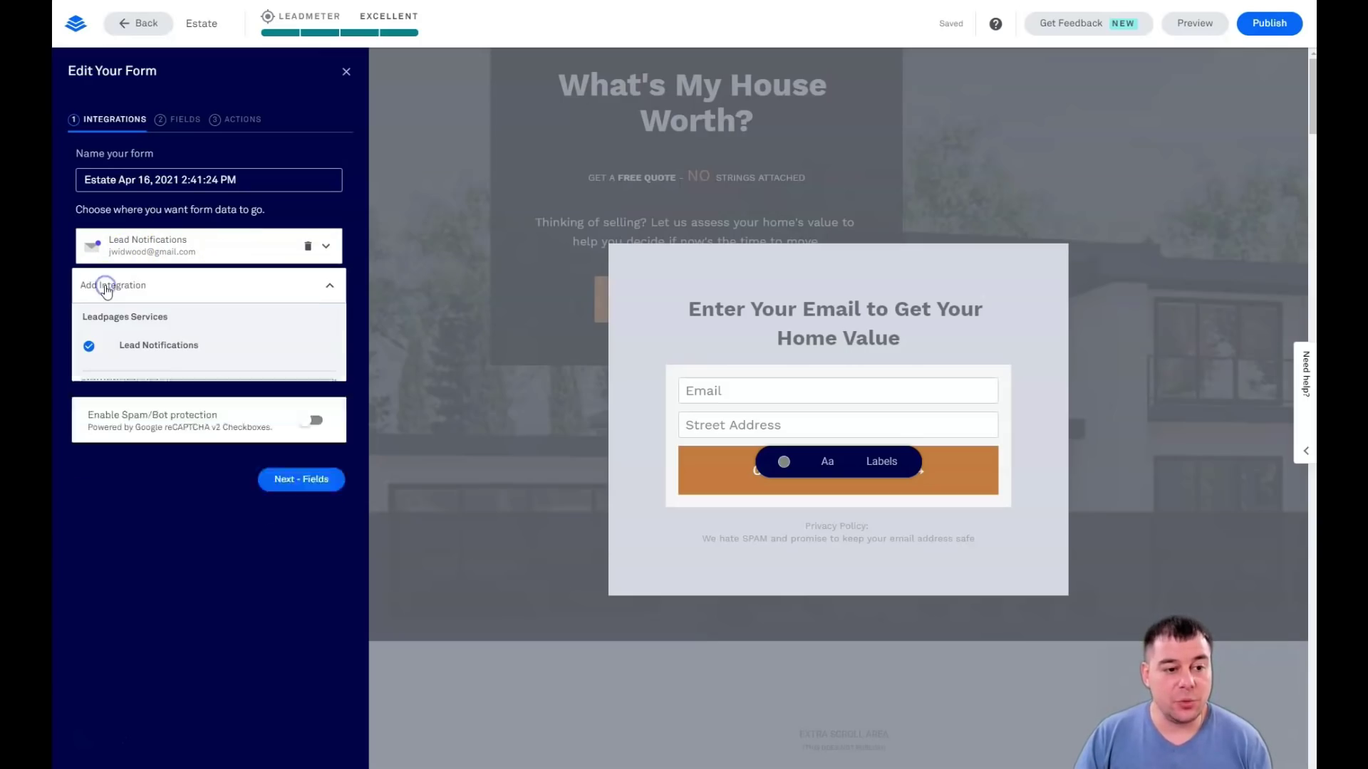
# Open the full integrations catalog and look through the native integrations and those powered by Zapier
pyautogui.click(125, 394)
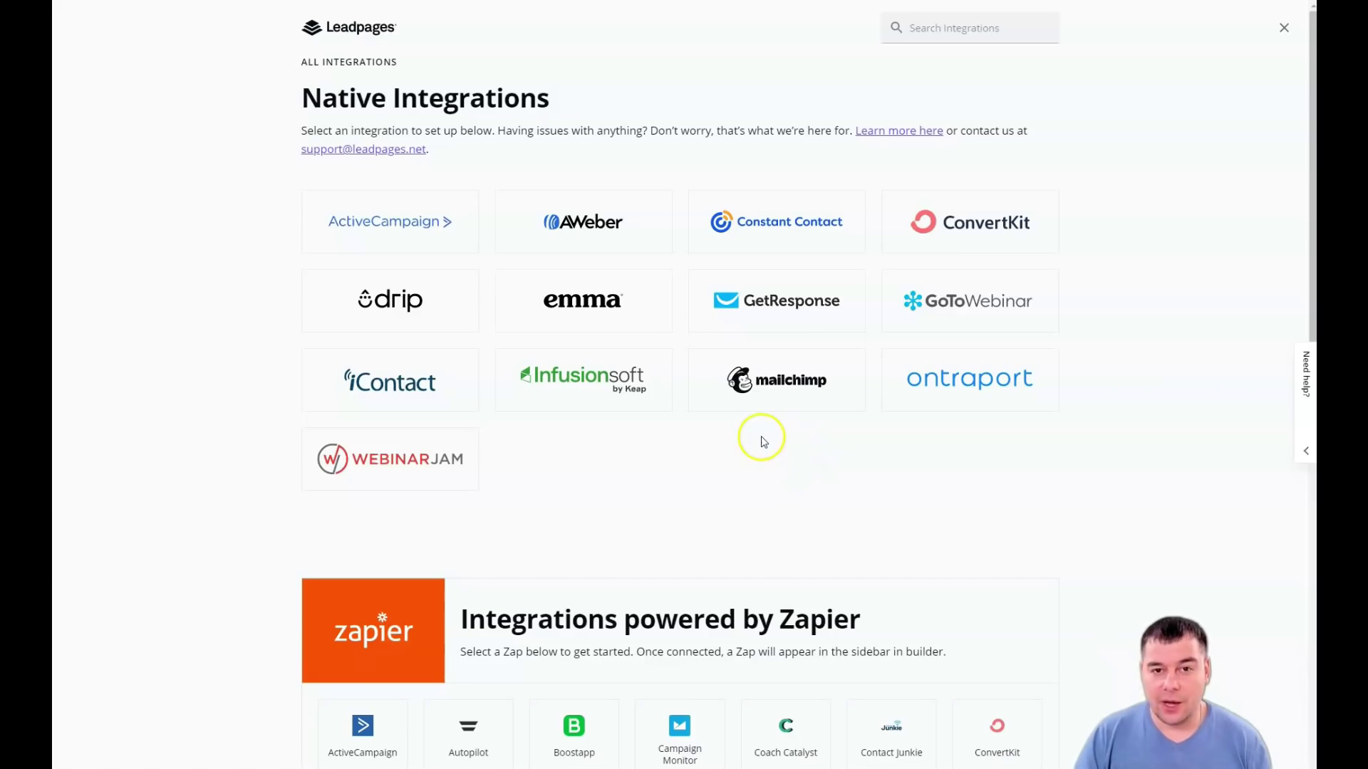
pyautogui.scroll(-1, 760, 439)
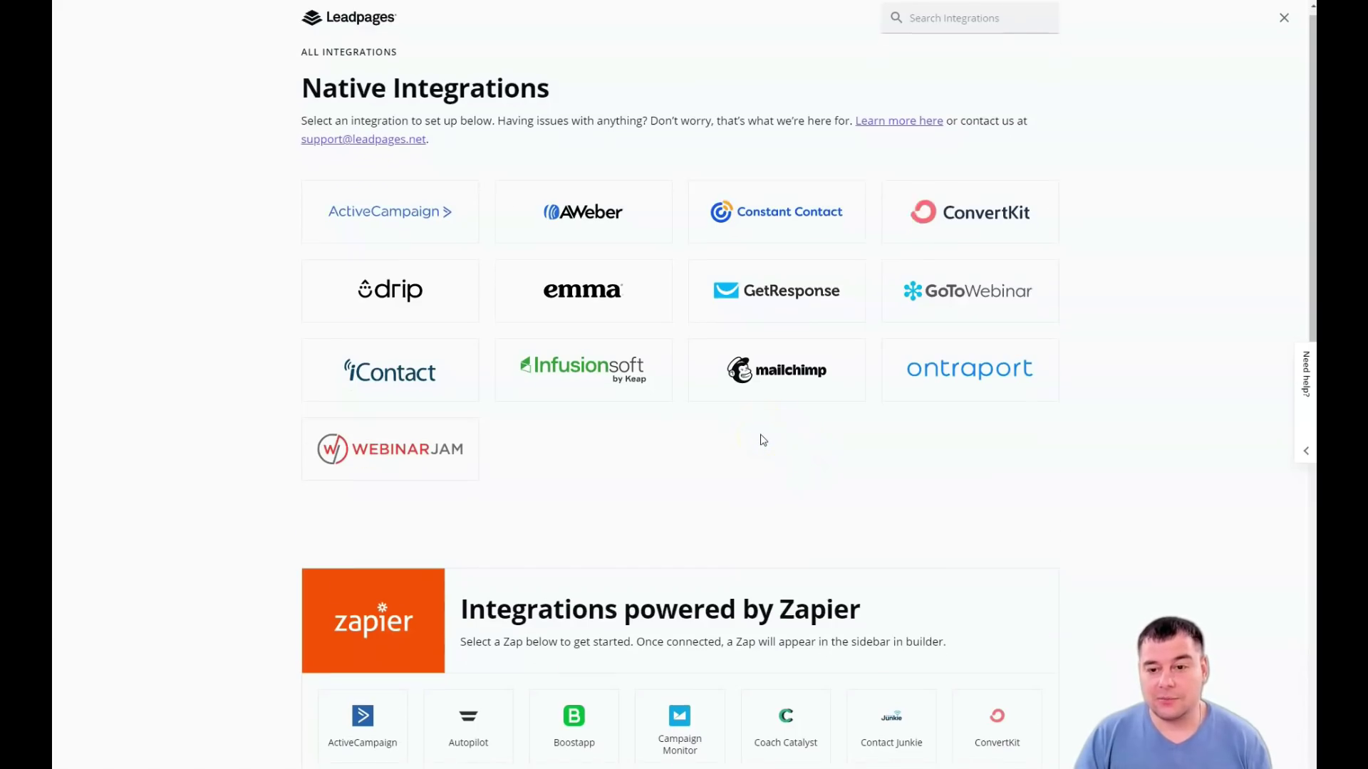
pyautogui.scroll(-2, 784, 342)
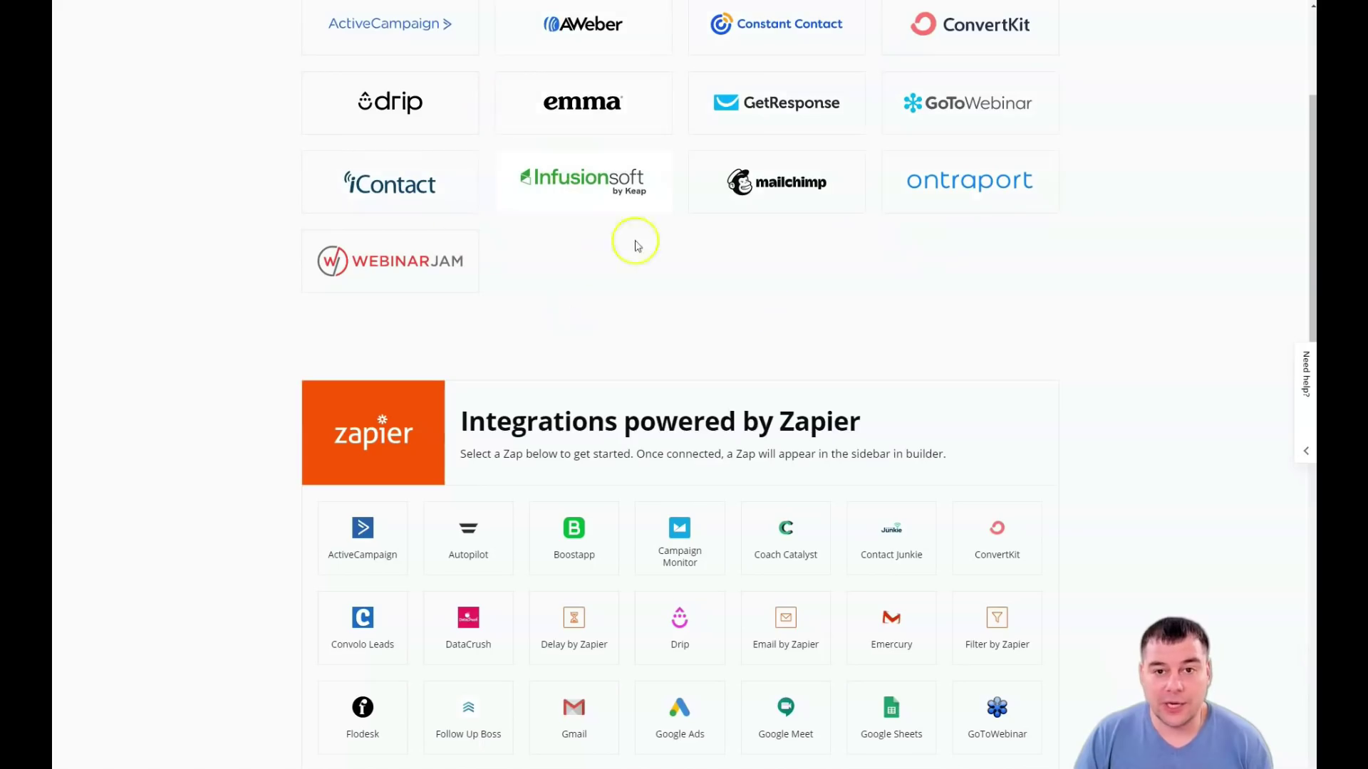
pyautogui.scroll(-4, 769, 310)
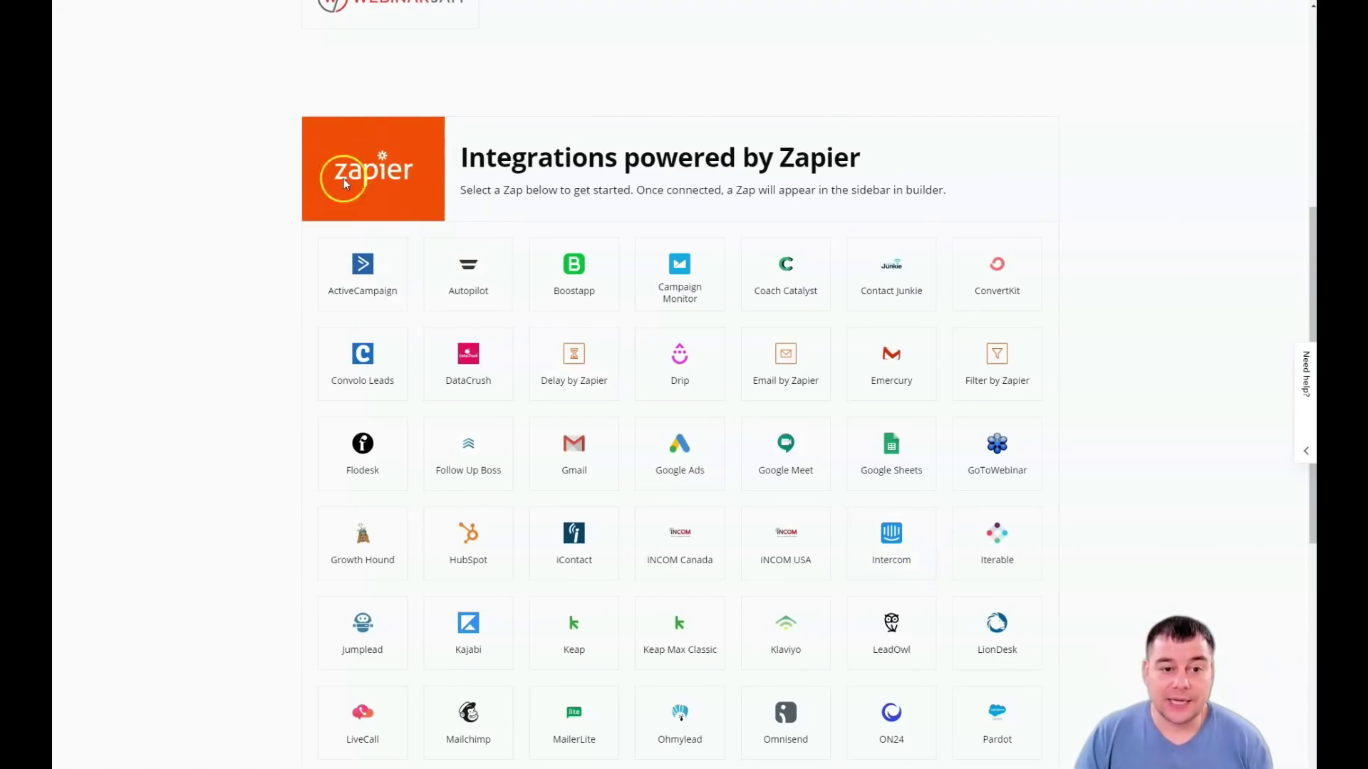
pyautogui.scroll(-2, 773, 411)
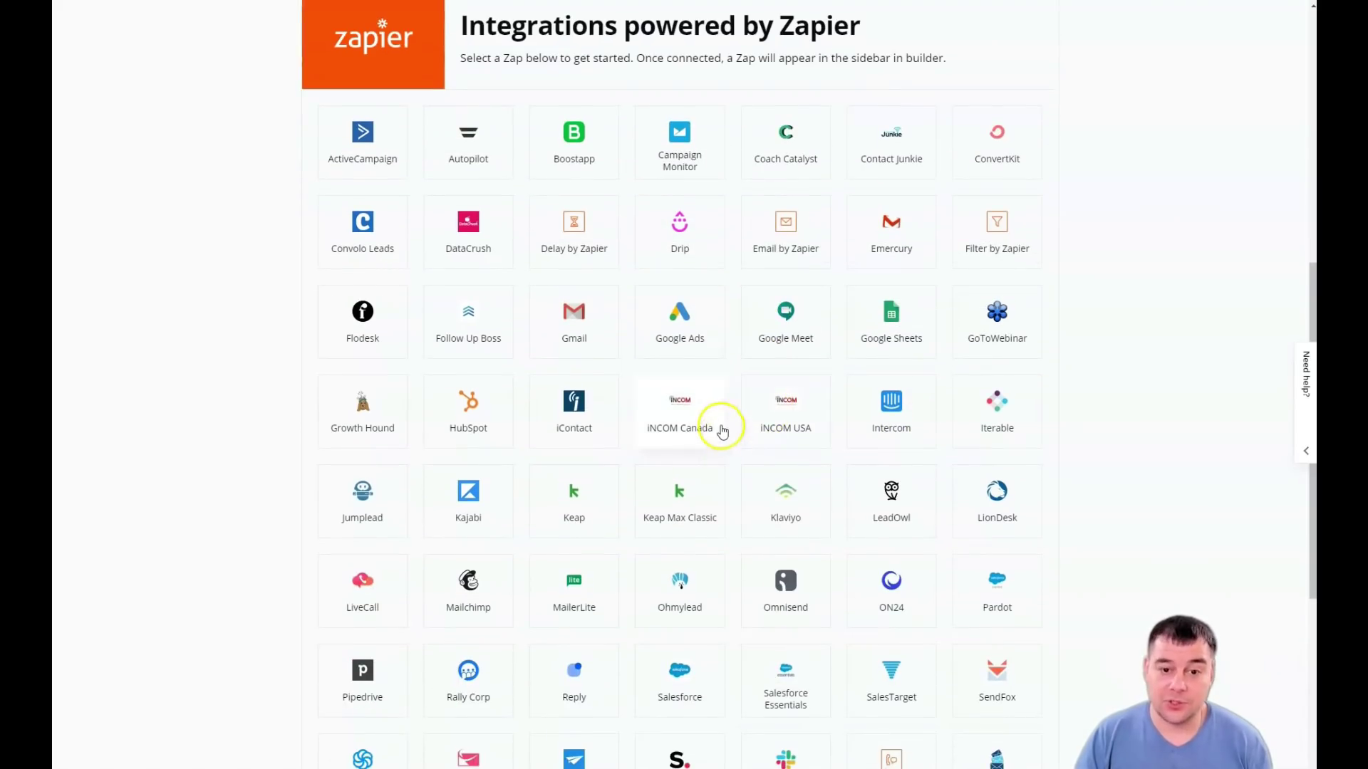
pyautogui.scroll(-2, 722, 426)
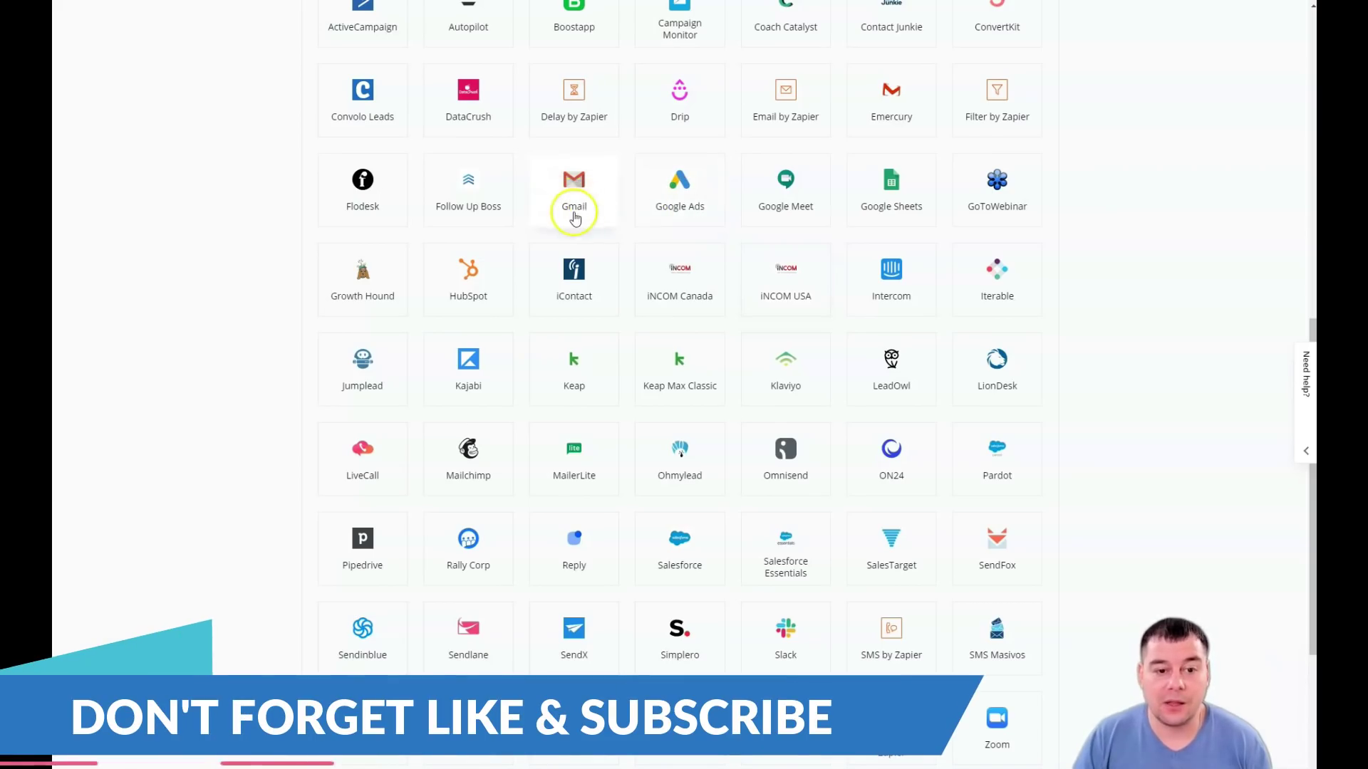
# Look through the rest of the Zapier-powered integrations down to the end of the catalog
pyautogui.scroll(-2, 653, 464)
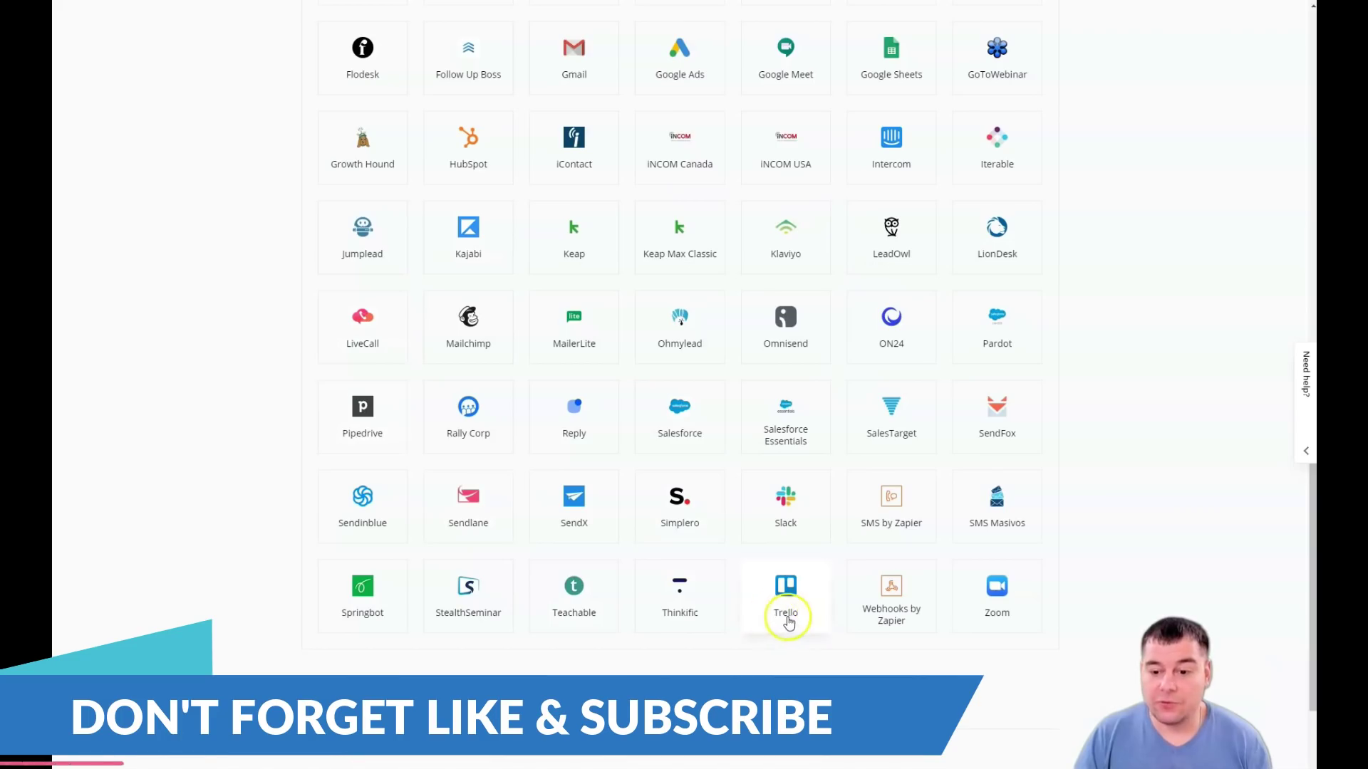
pyautogui.scroll(6, 690, 448)
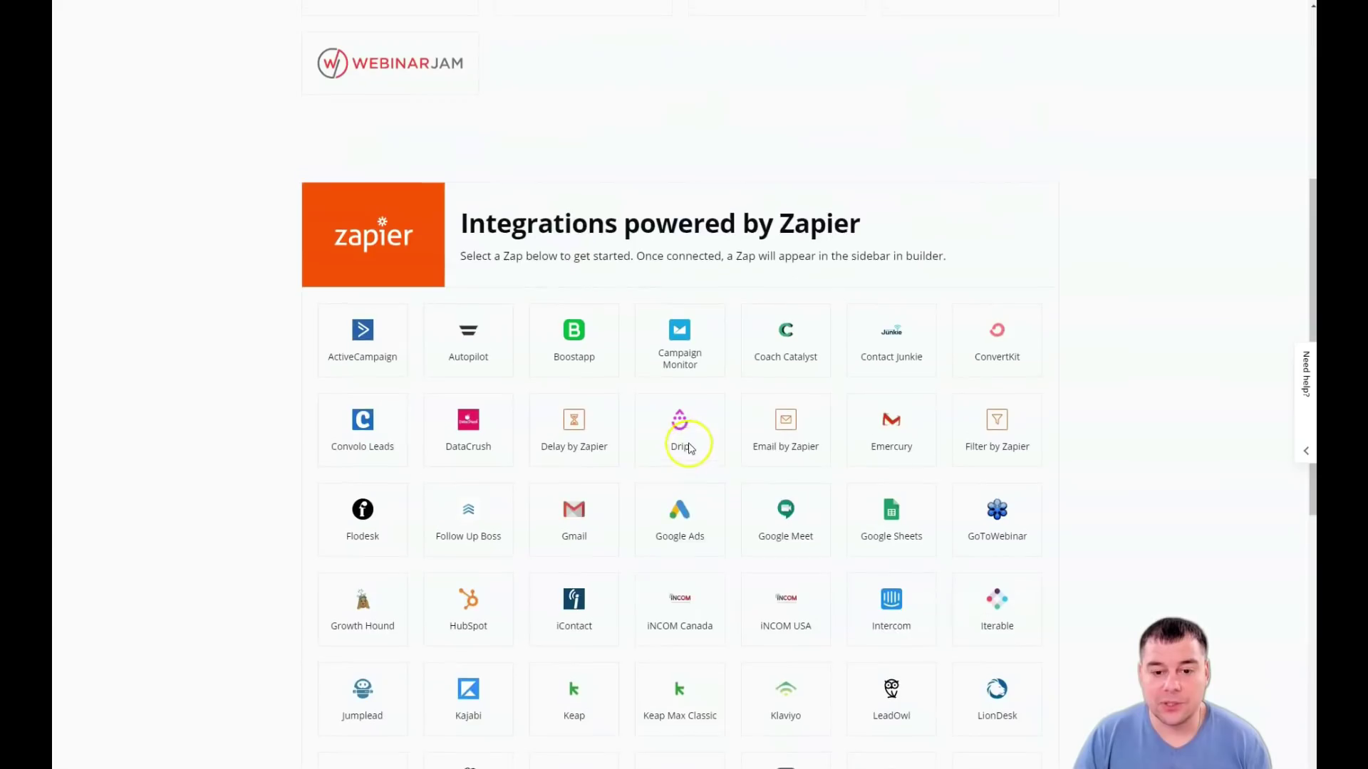
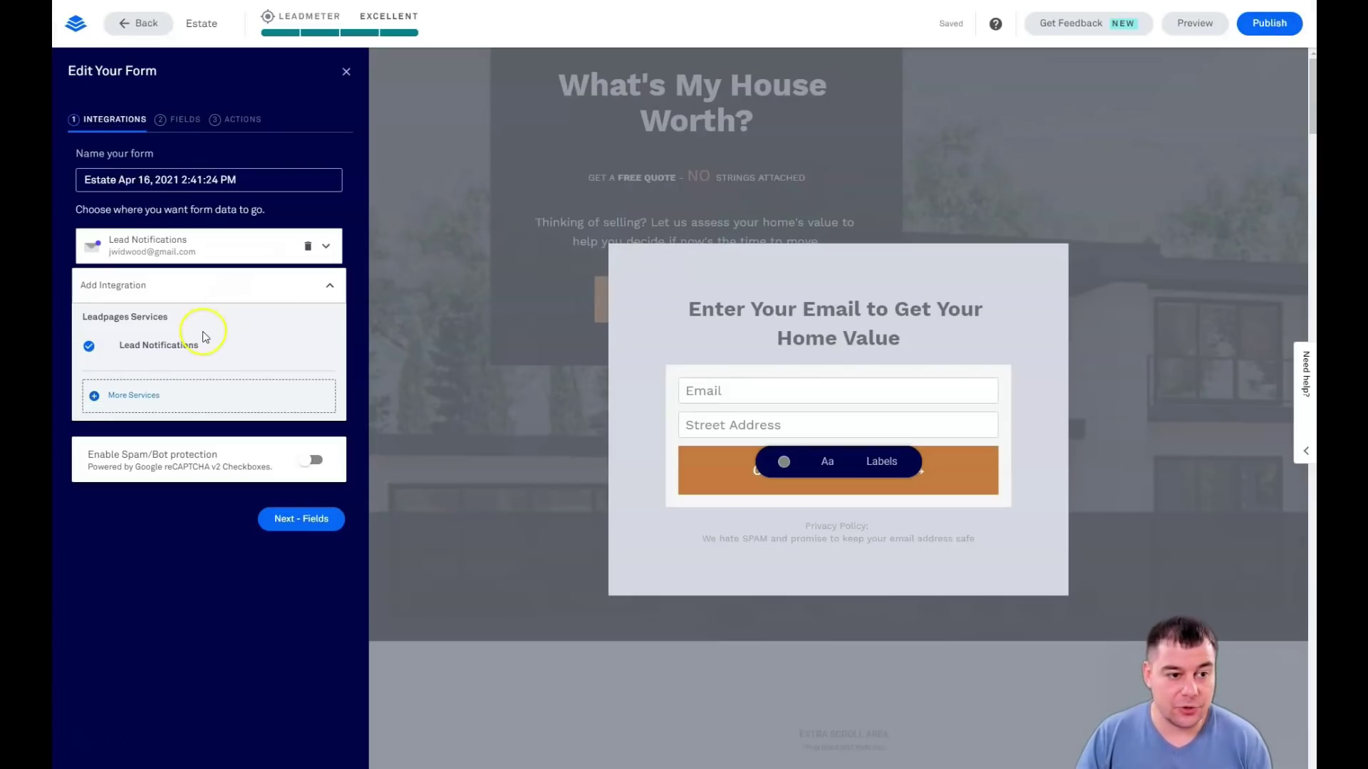
# Show the fields of the pop-up form and delete the Street Address field
pyautogui.click(175, 128)
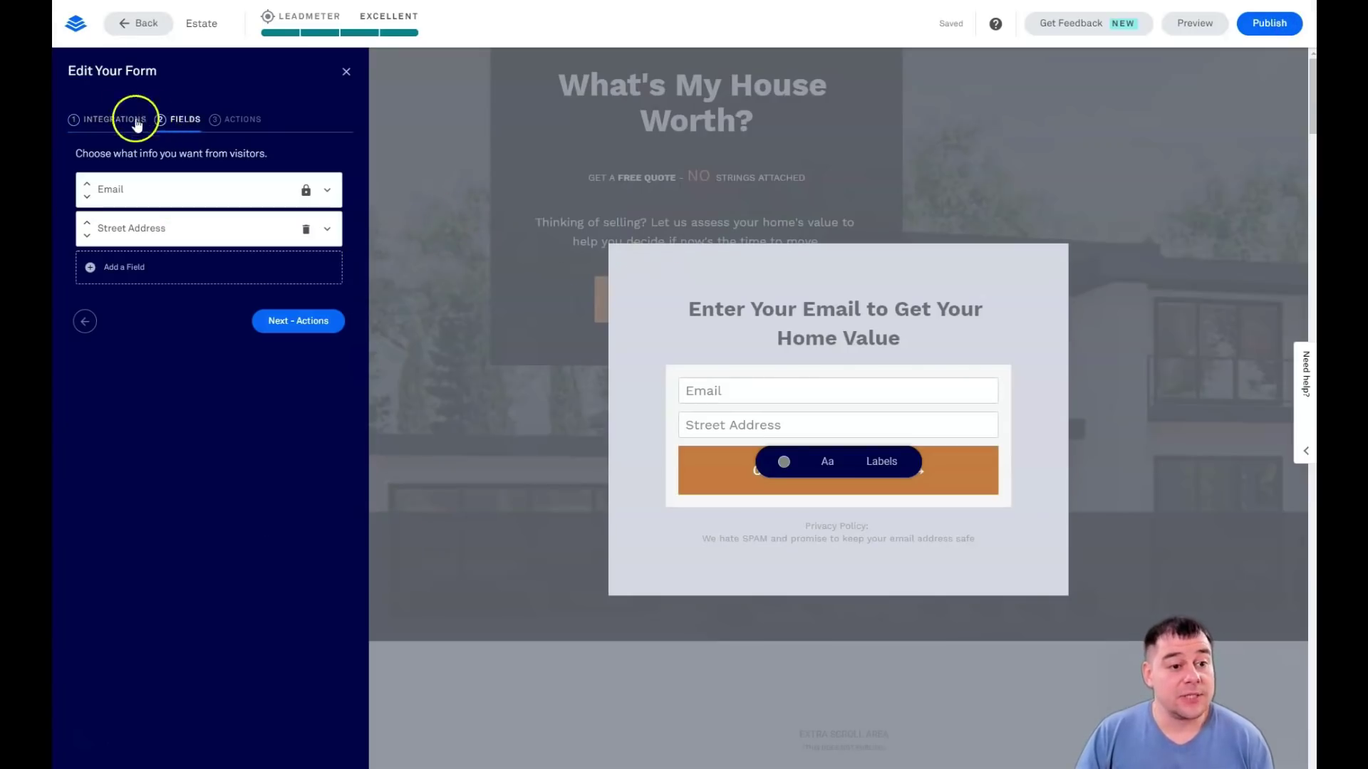
pyautogui.click(306, 229)
pyautogui.click(306, 195)
pyautogui.click(110, 189)
# Add a First Name field to the form and place it above the Email field
pyautogui.click(136, 228)
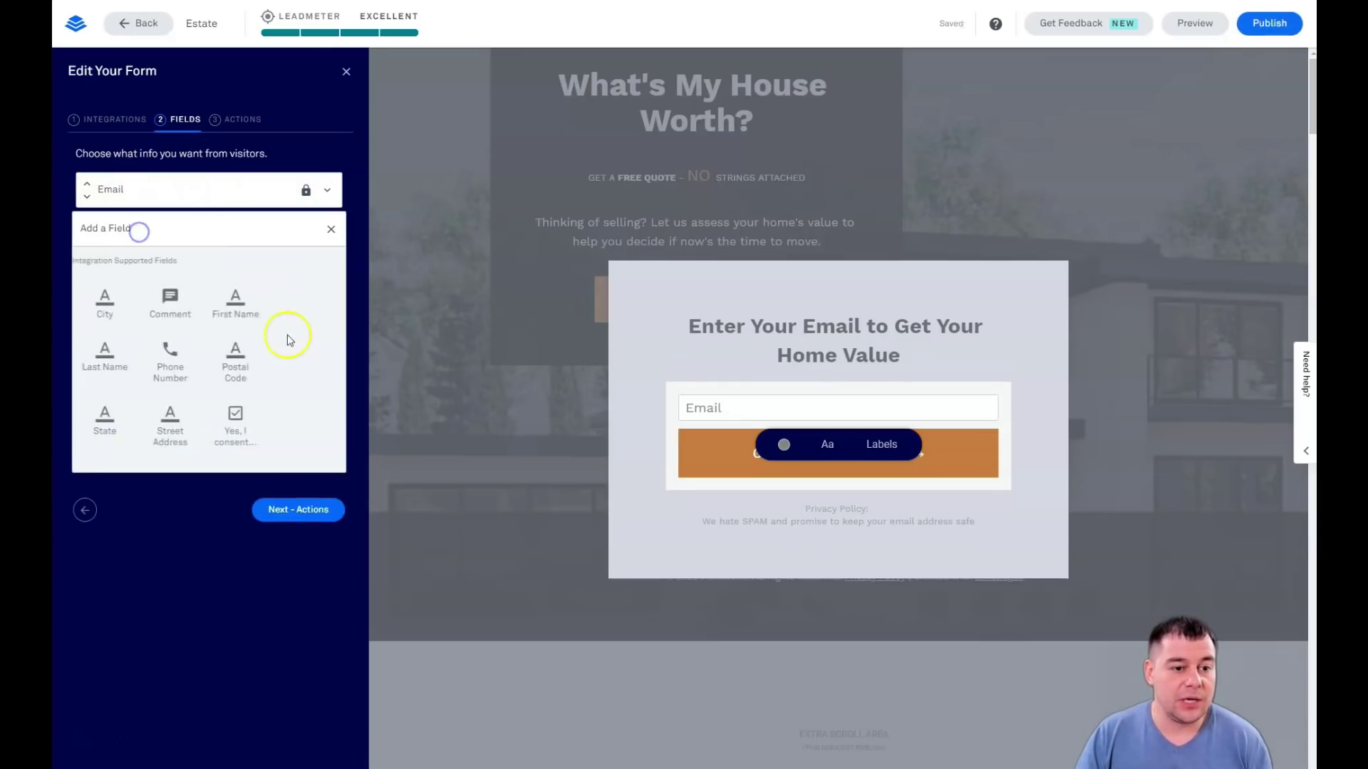
pyautogui.click(240, 320)
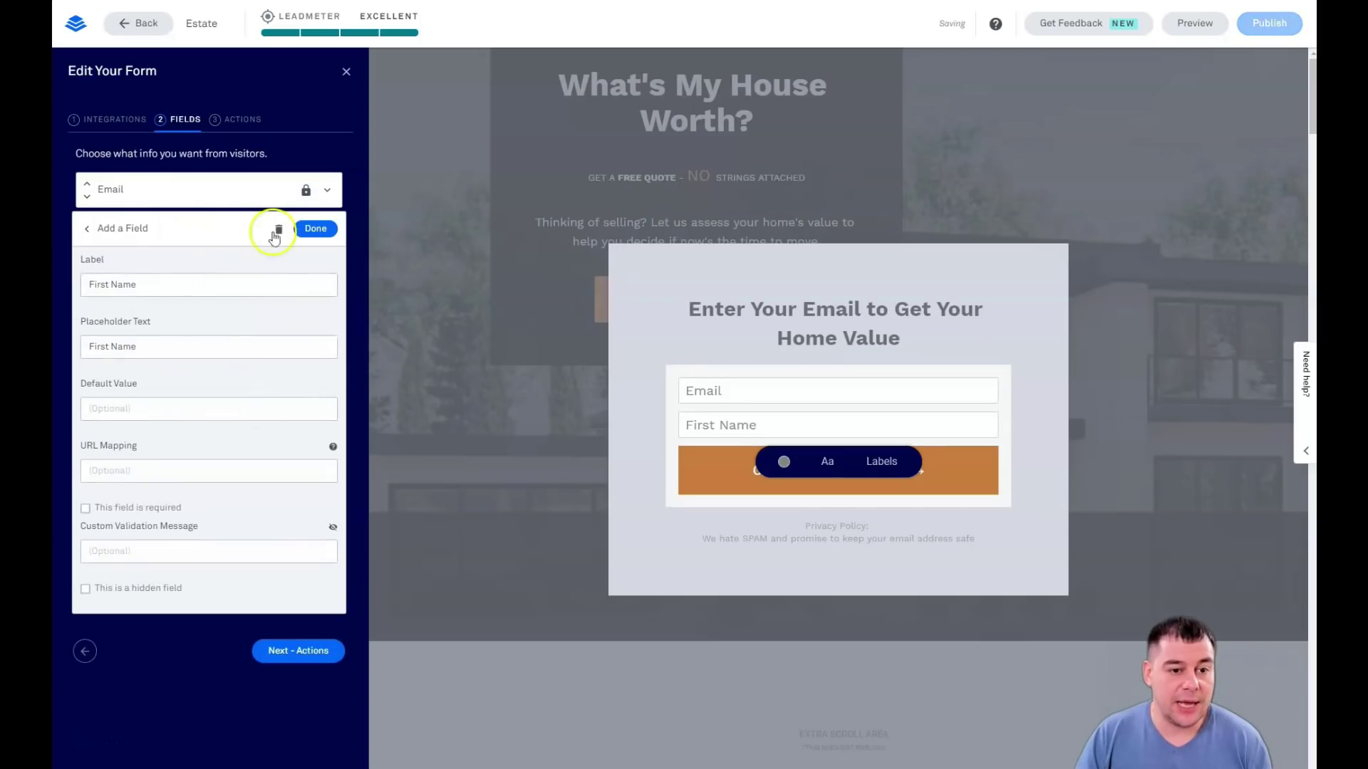
pyautogui.click(322, 230)
pyautogui.click(87, 222)
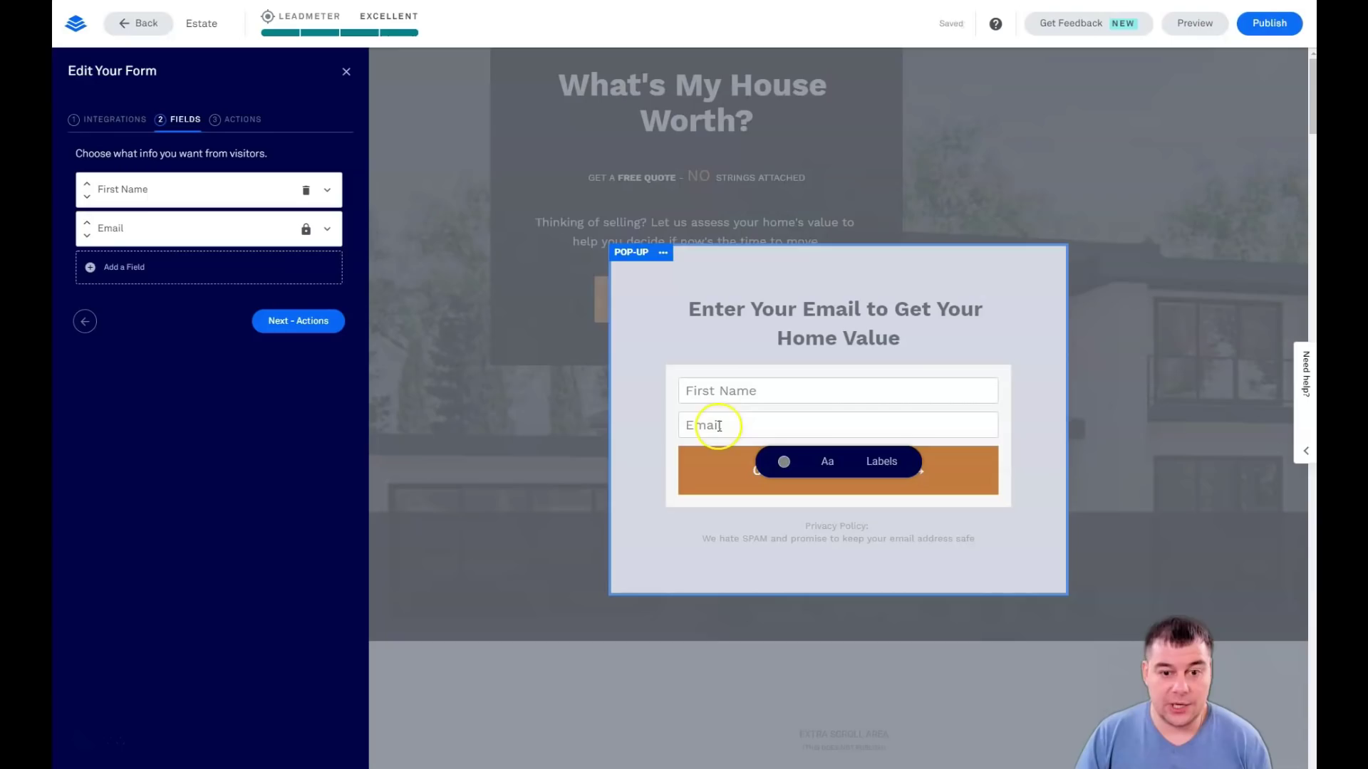
# Add a Phone Number field to the form and delete it again
pyautogui.click(96, 268)
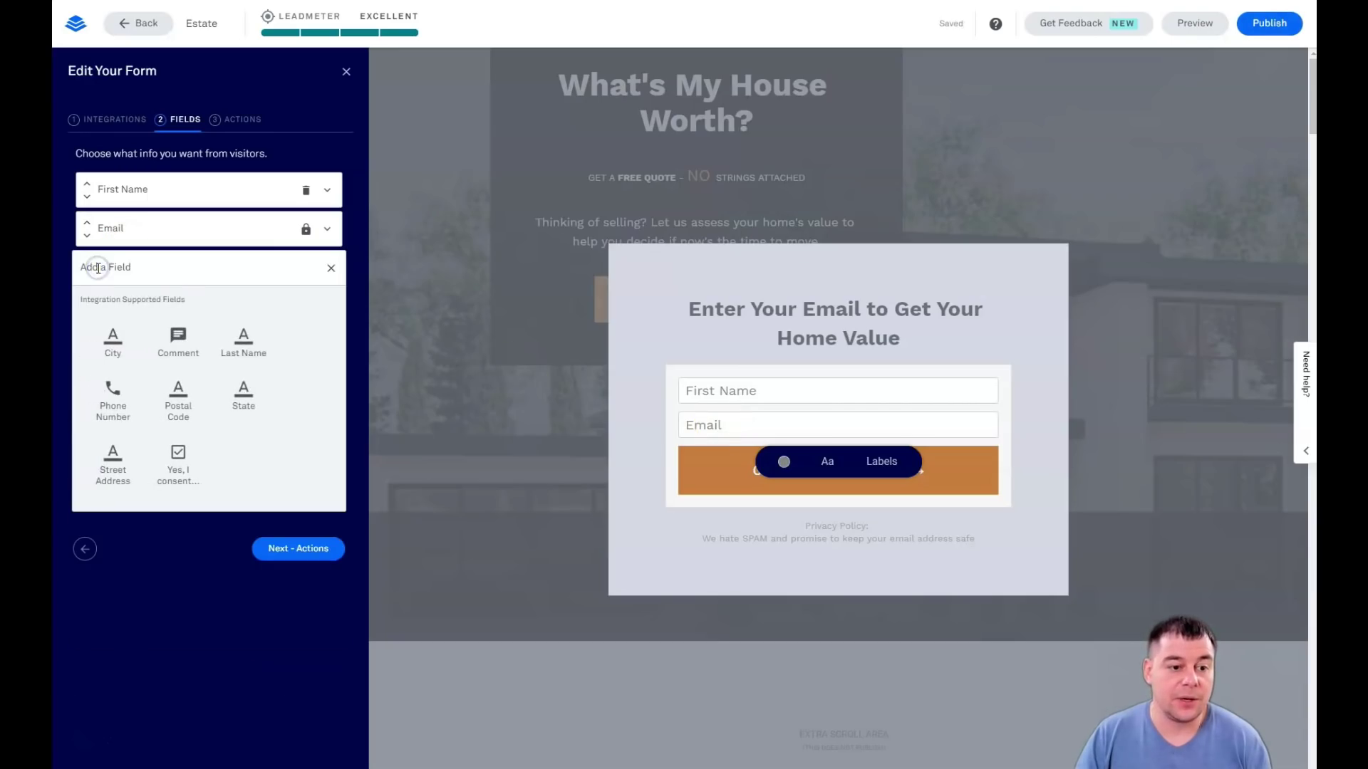
pyautogui.click(112, 397)
pyautogui.click(306, 267)
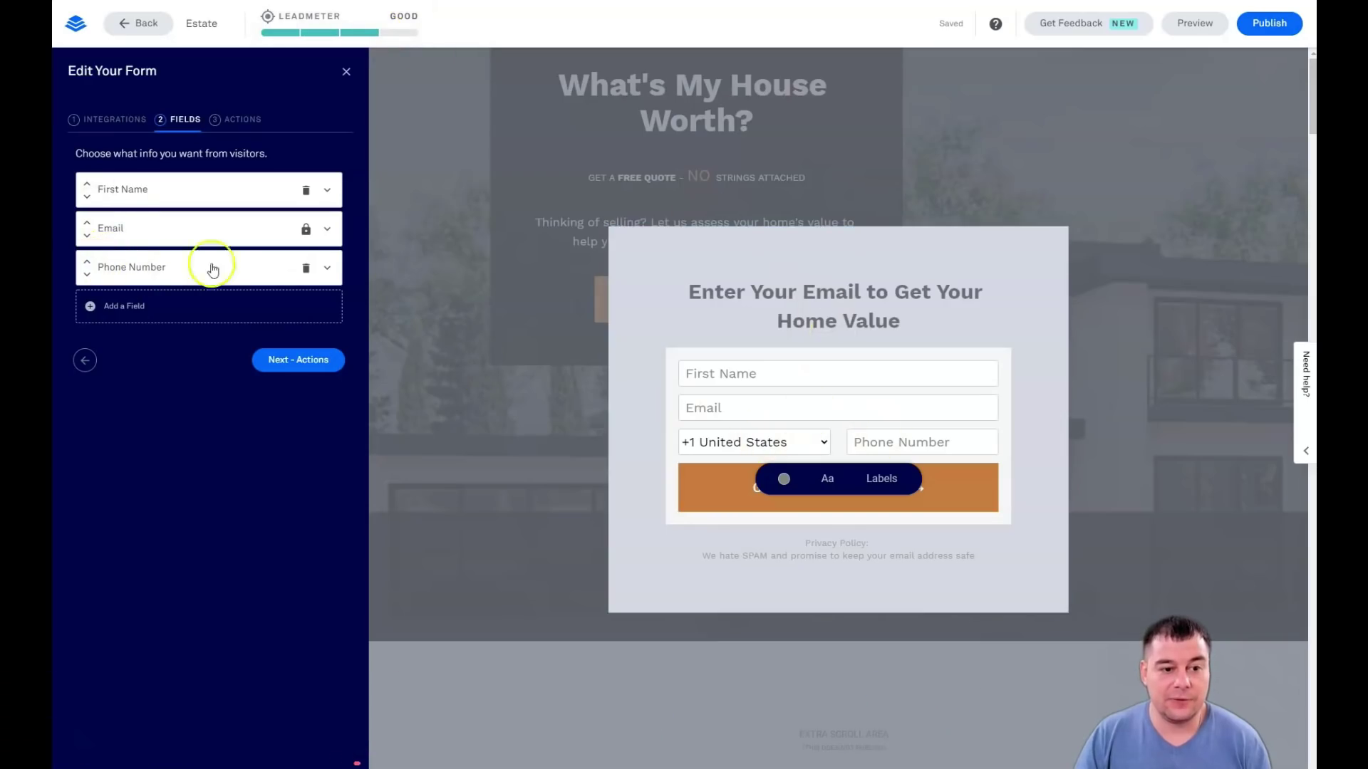
pyautogui.click(306, 269)
pyautogui.click(302, 232)
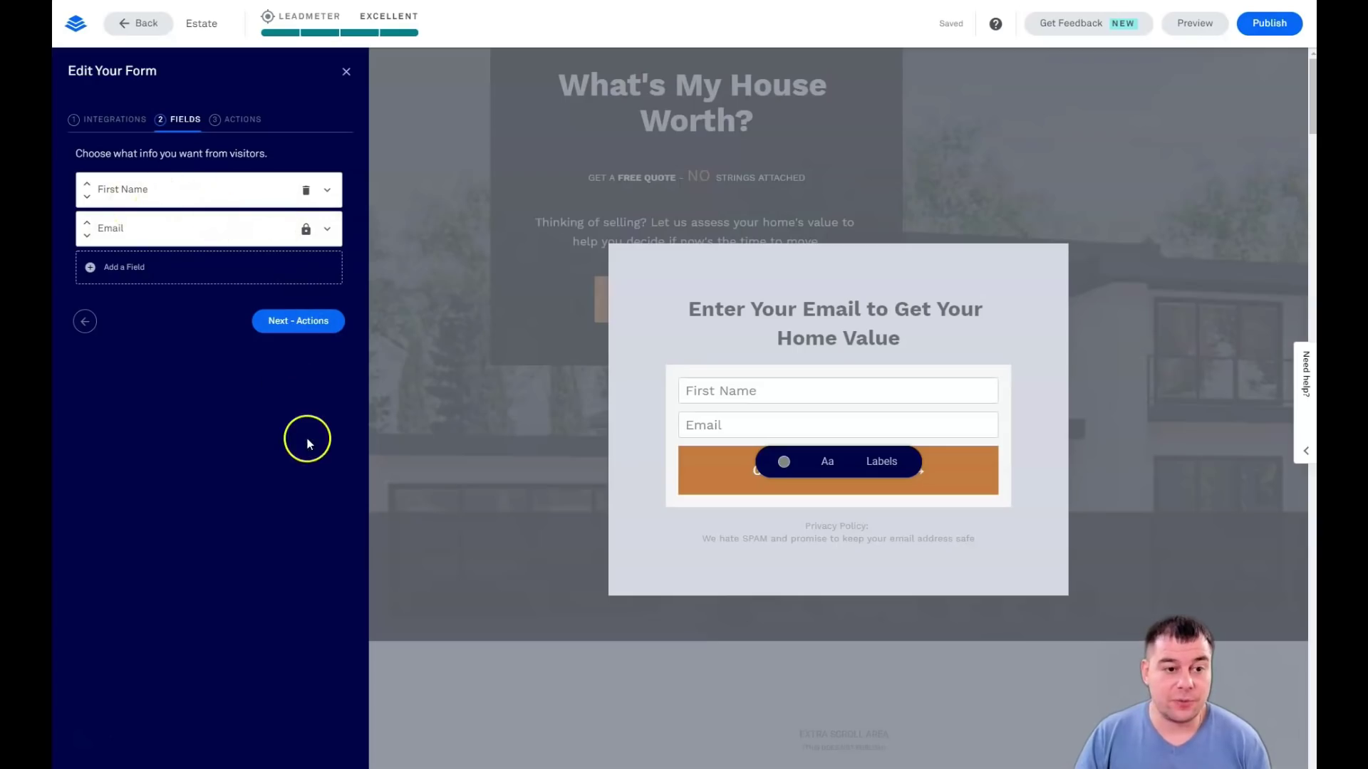
# Check the actions that follow a form submission, save the form and close the pop-up
pyautogui.click(232, 123)
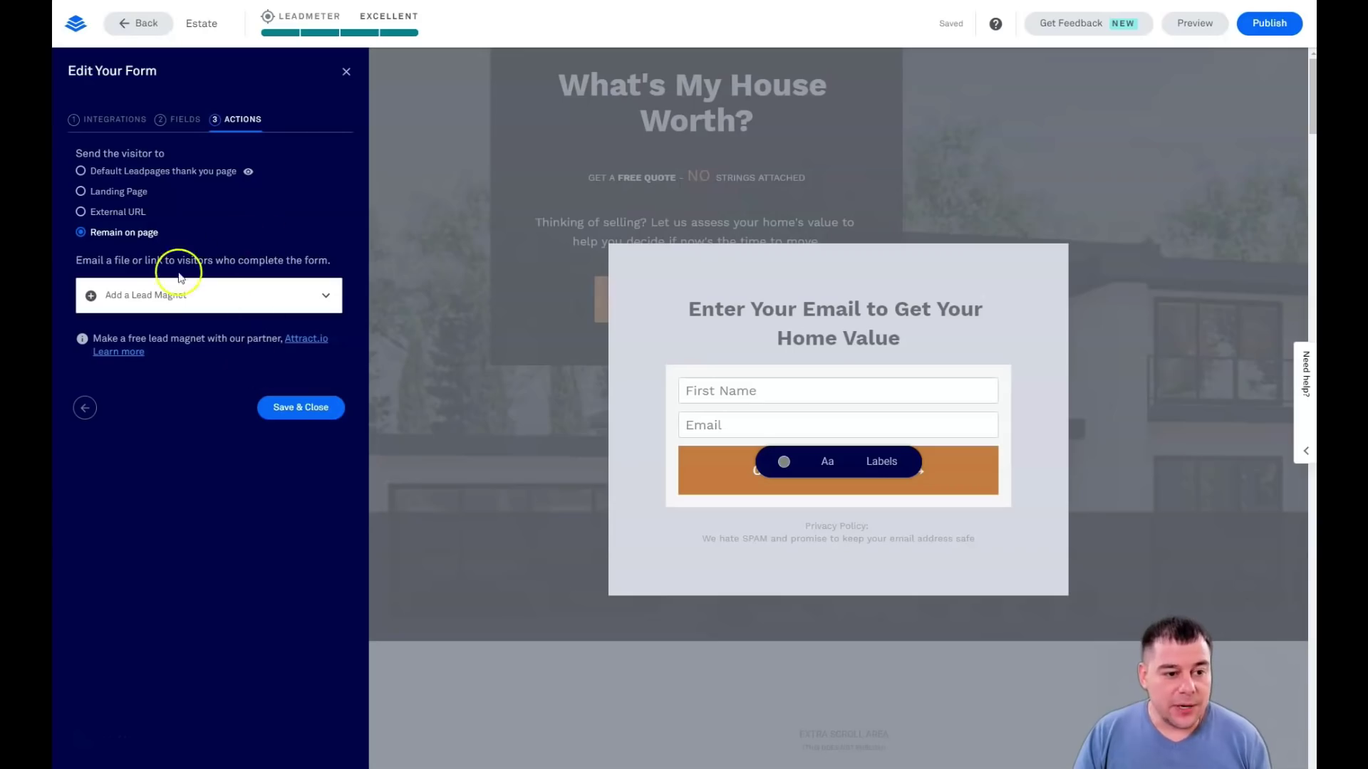
pyautogui.click(309, 404)
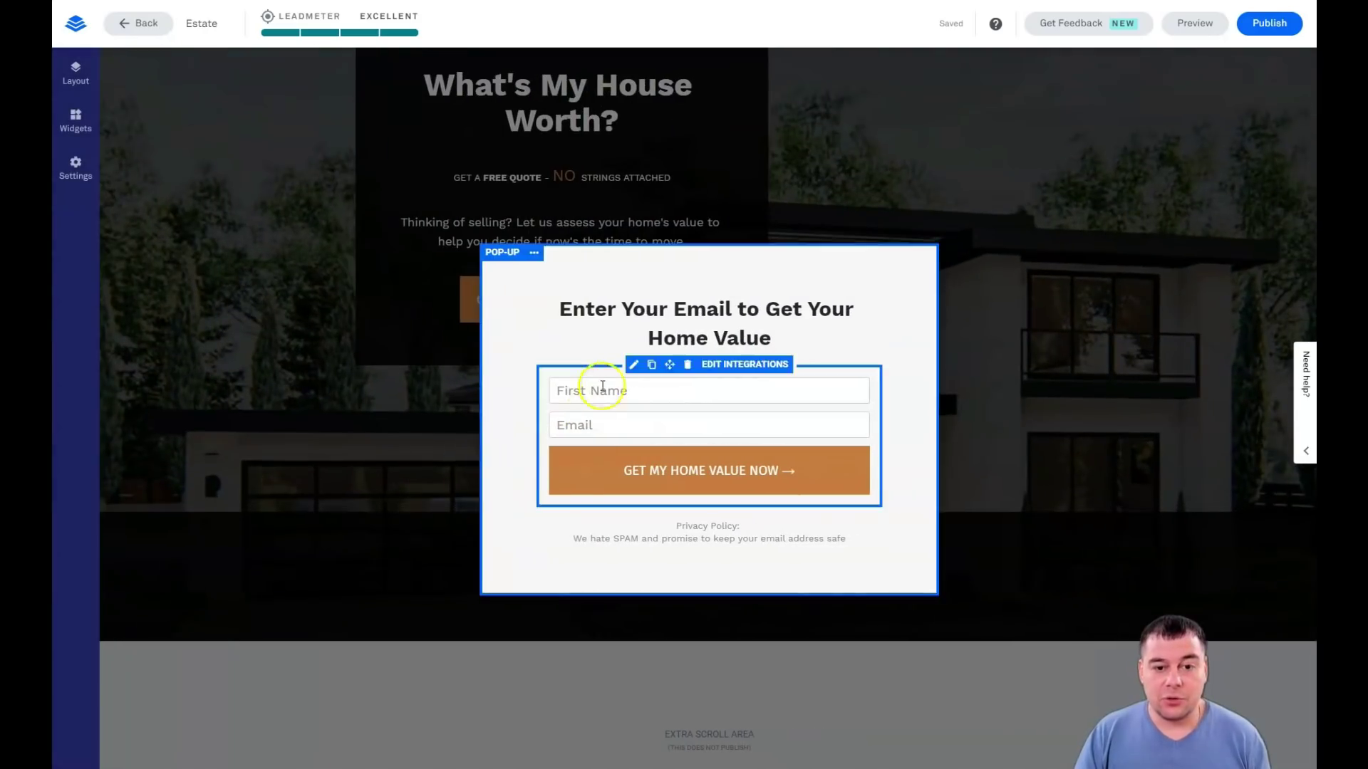
pyautogui.click(241, 125)
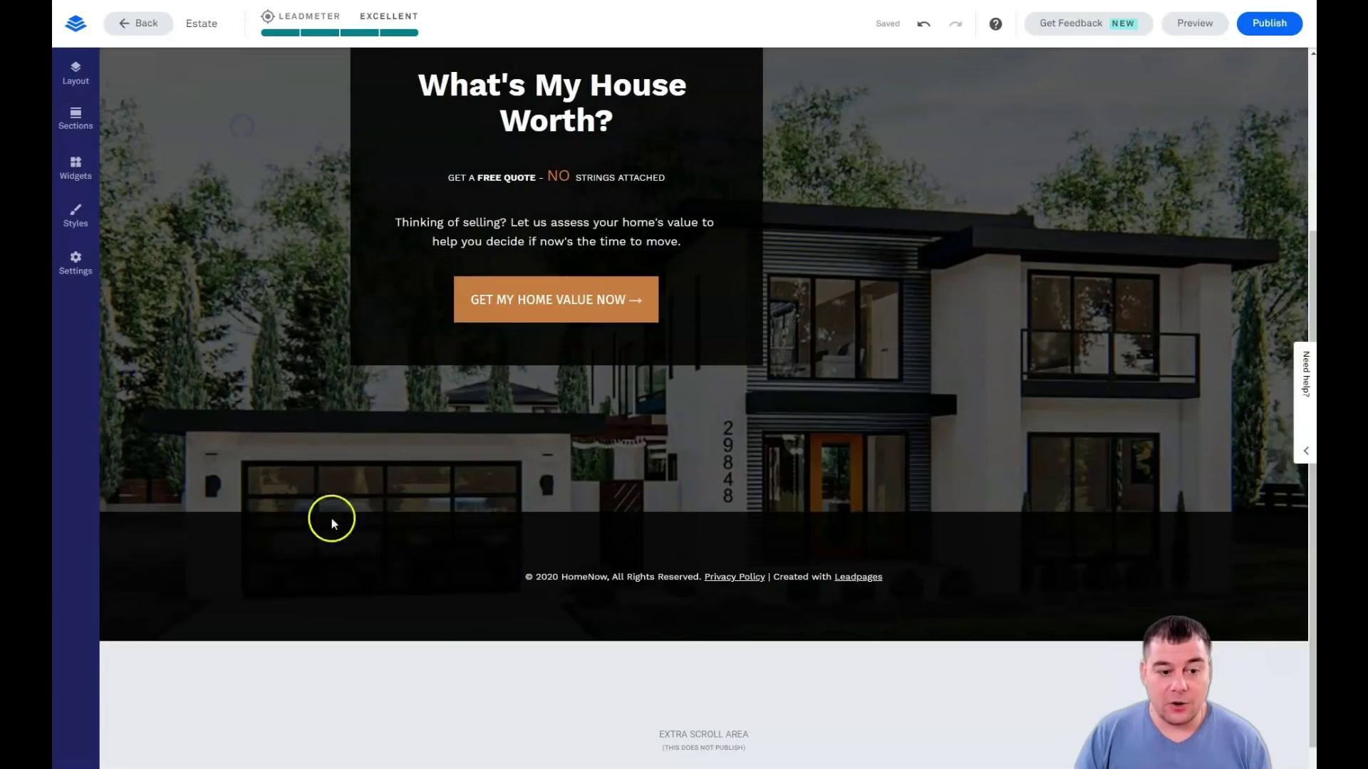
pyautogui.scroll(3, 261, 408)
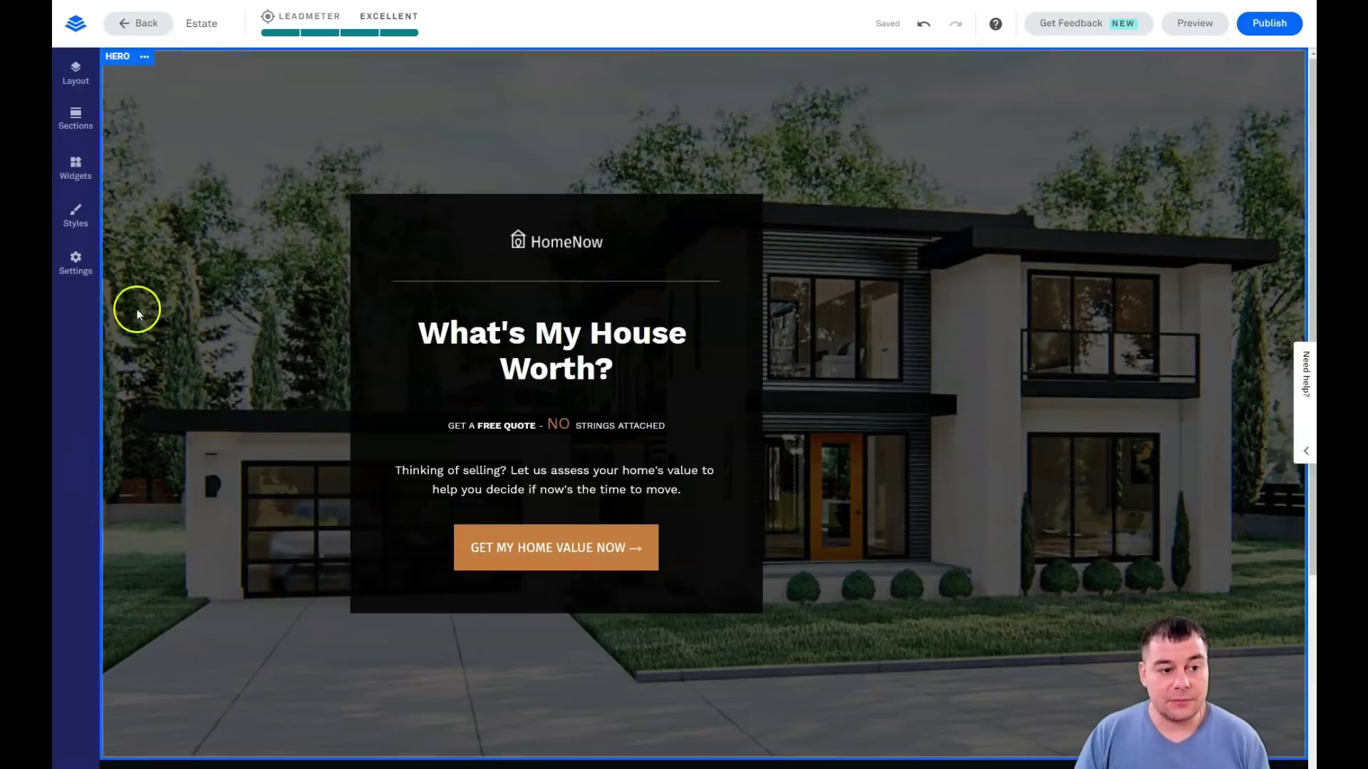
# Examine the page's SEO settings, turning the option that stops search engines from indexing the page on and off again
pyautogui.click(77, 263)
pyautogui.click(122, 122)
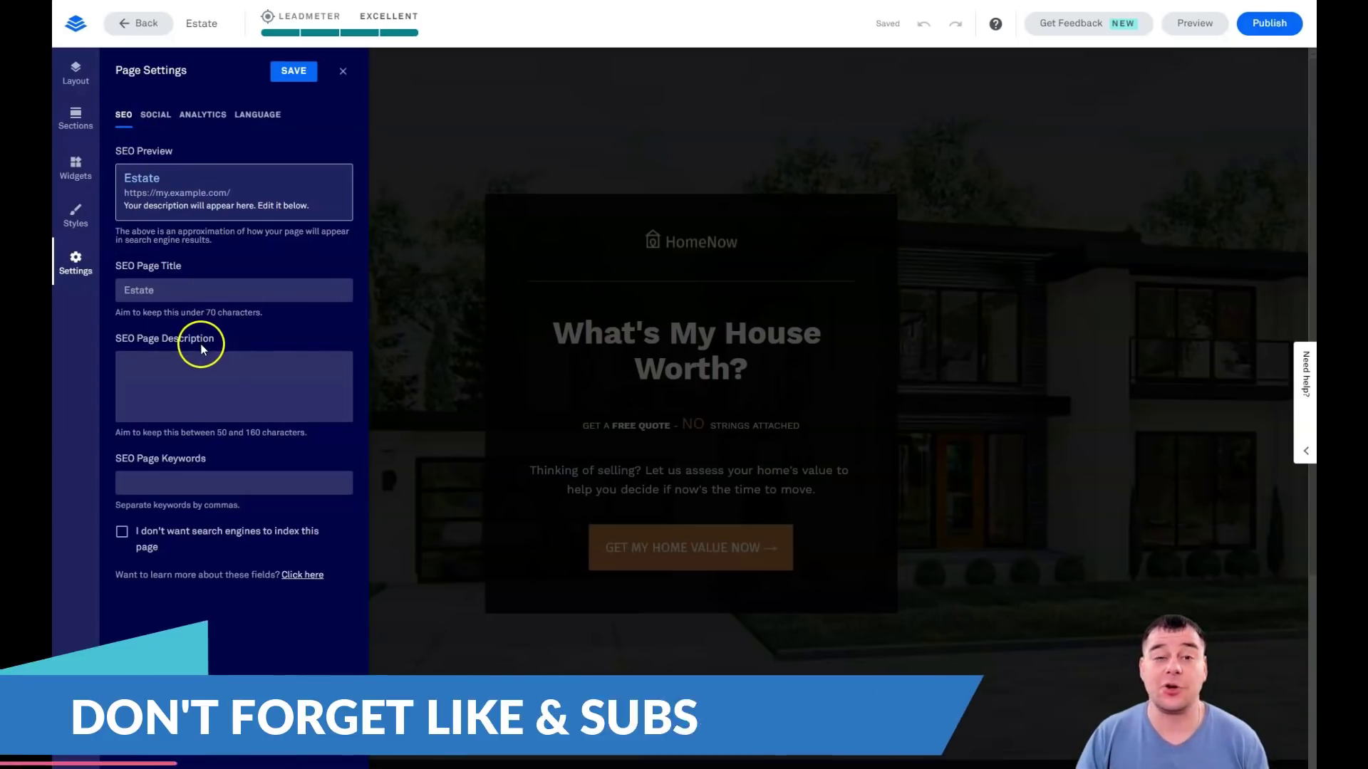
pyautogui.click(123, 536)
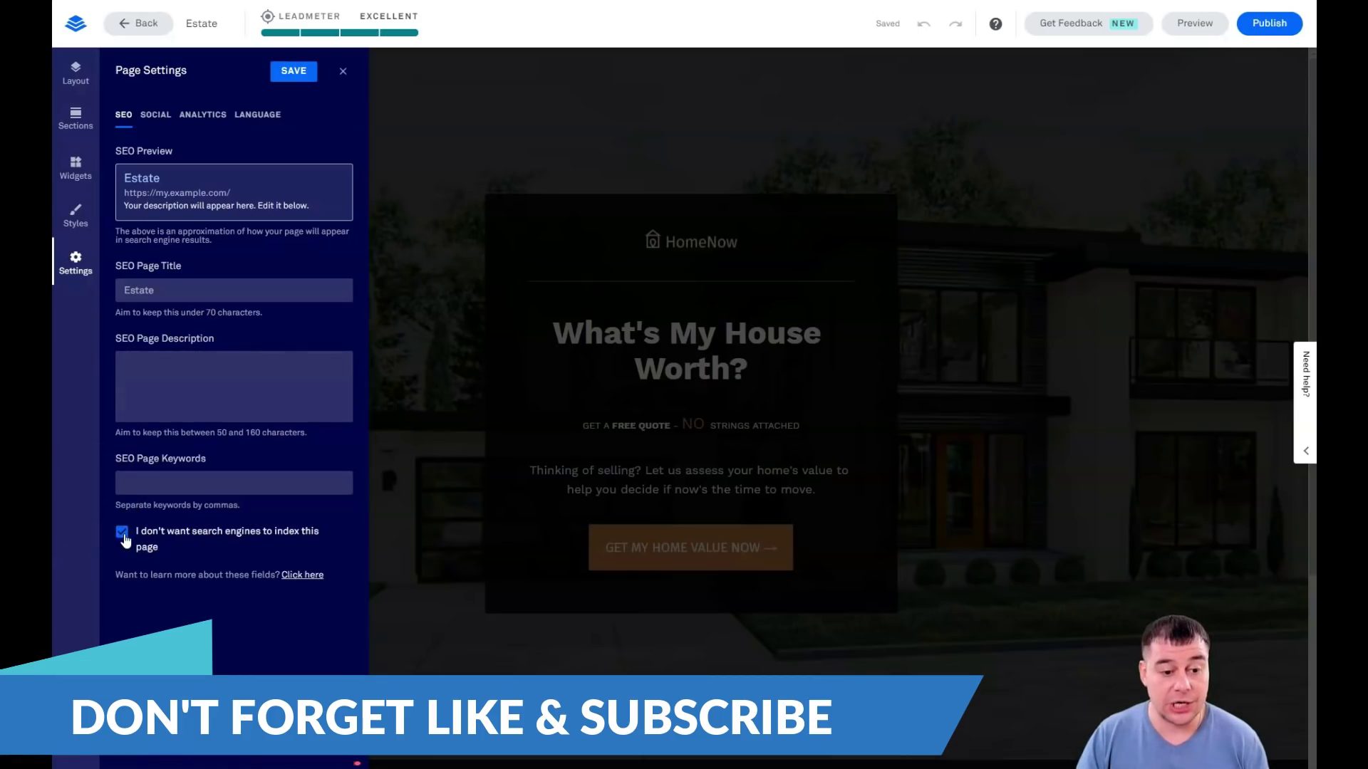
pyautogui.click(122, 534)
# Examine the page's social sharing, analytics tracking and language settings
pyautogui.click(161, 116)
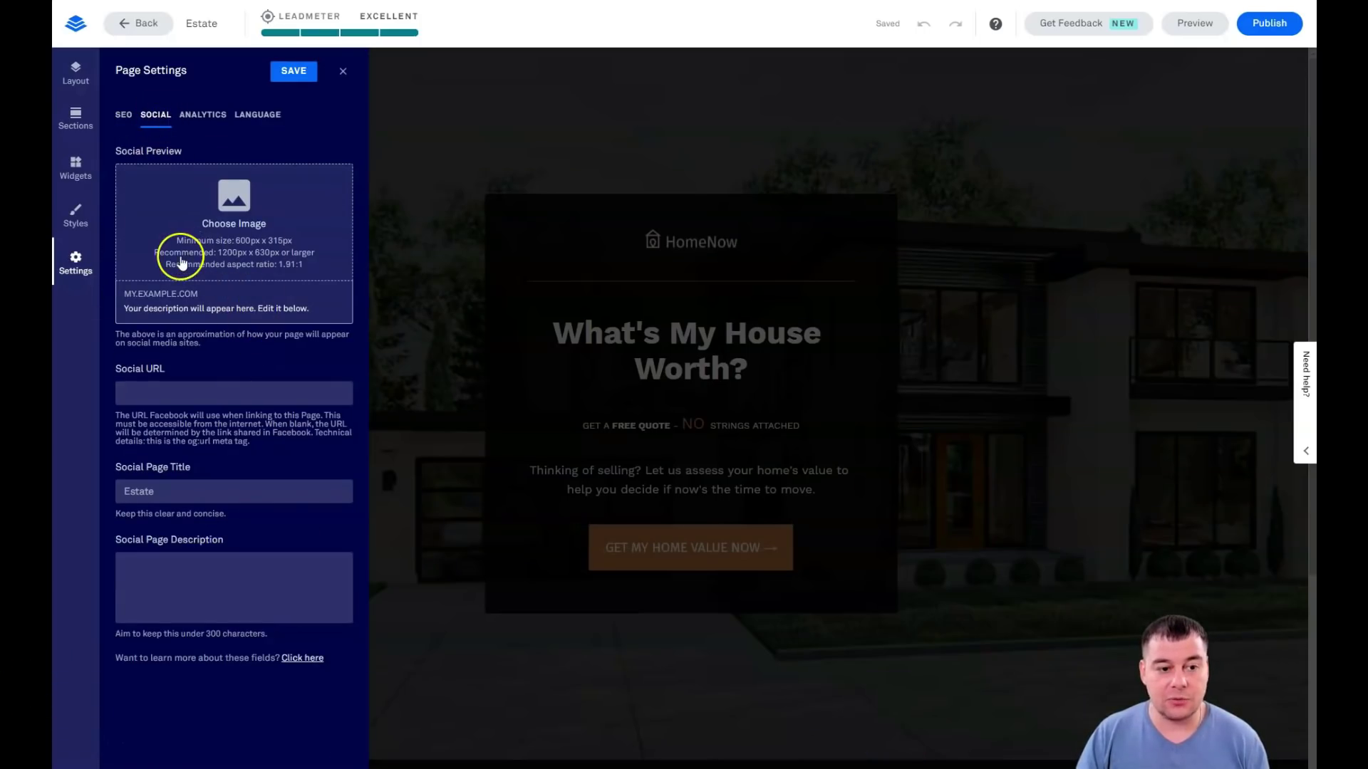
pyautogui.click(201, 120)
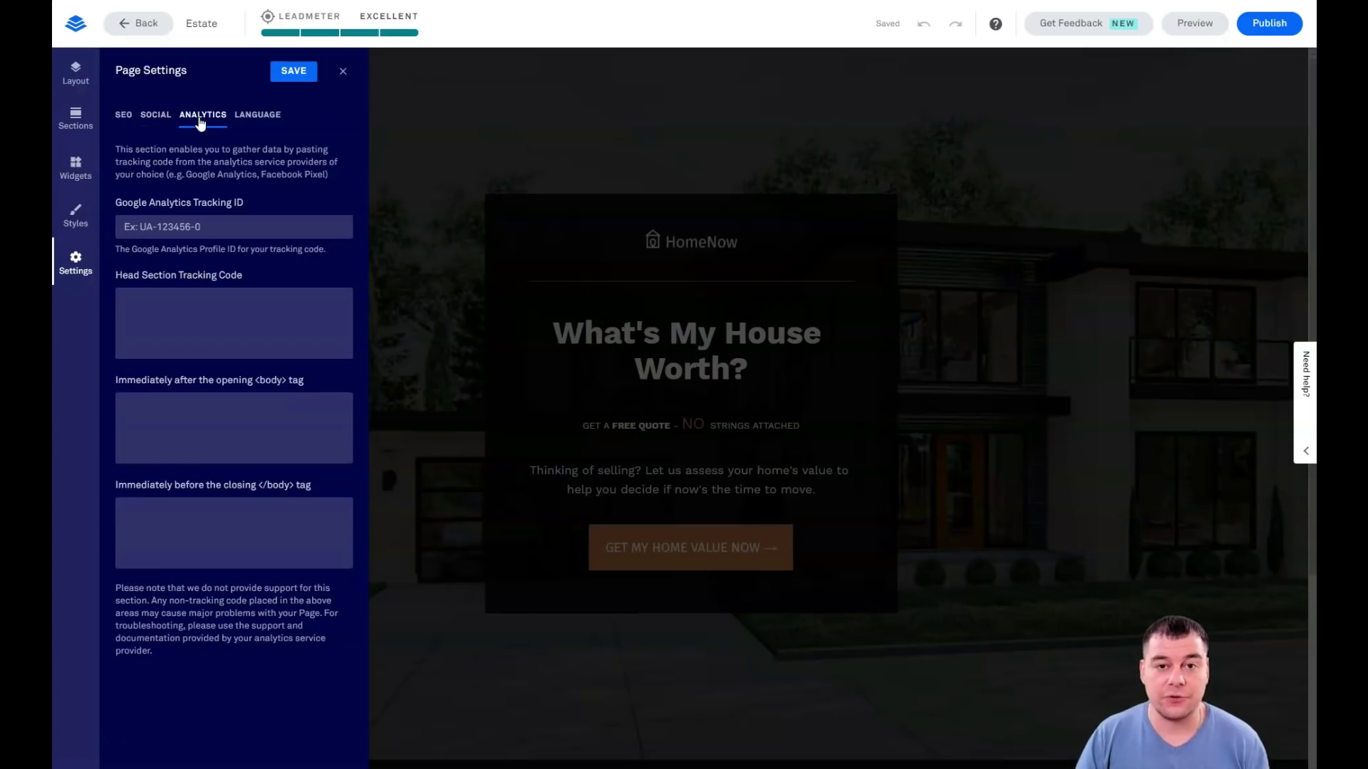
pyautogui.click(208, 162)
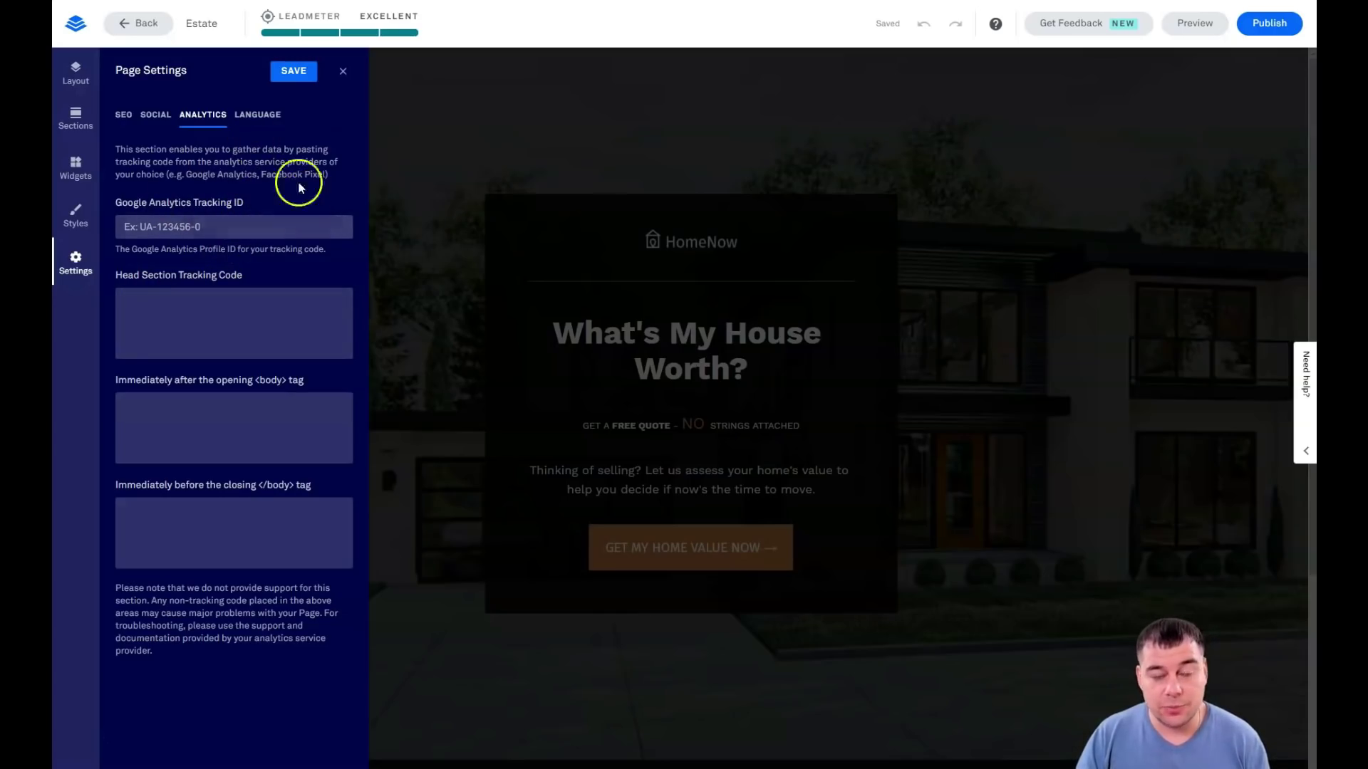
pyautogui.click(278, 118)
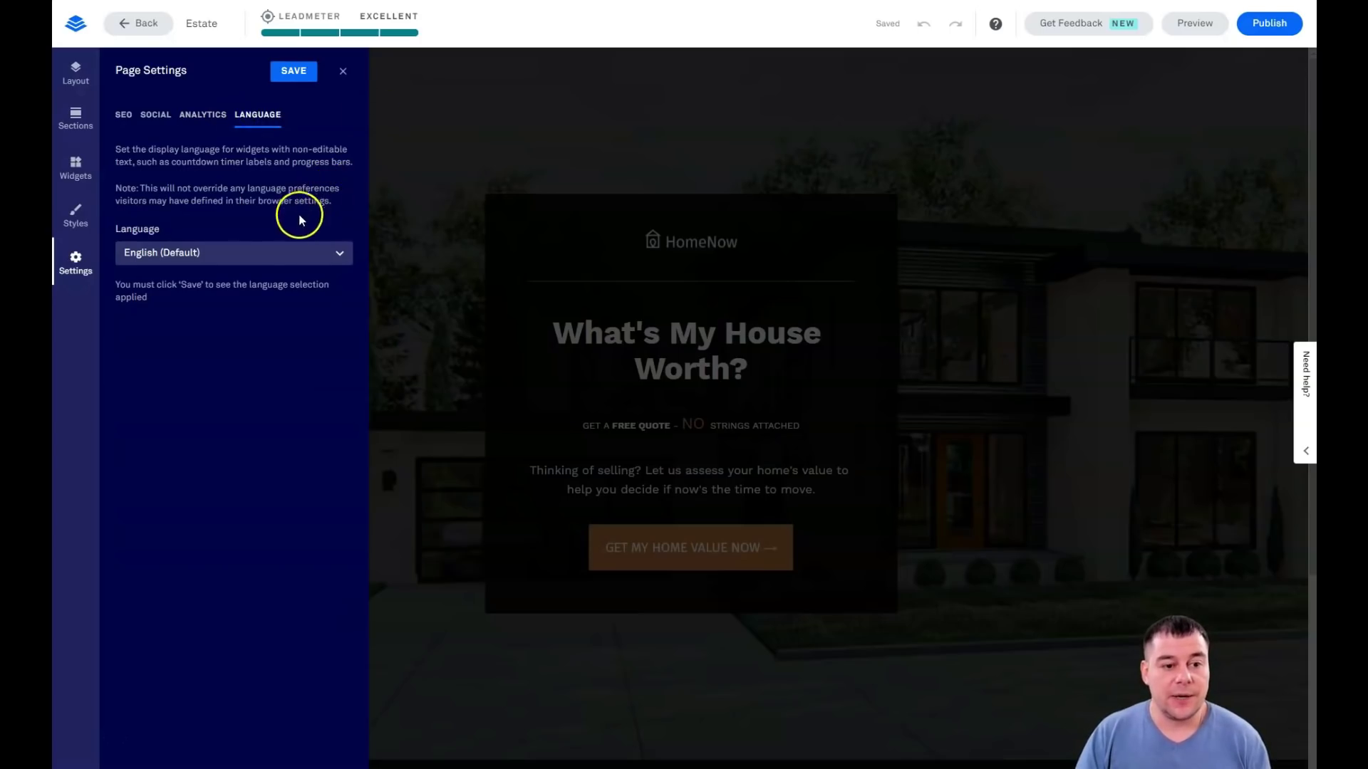
# Save and close the page settings and check the landing page down to the footer
pyautogui.click(293, 74)
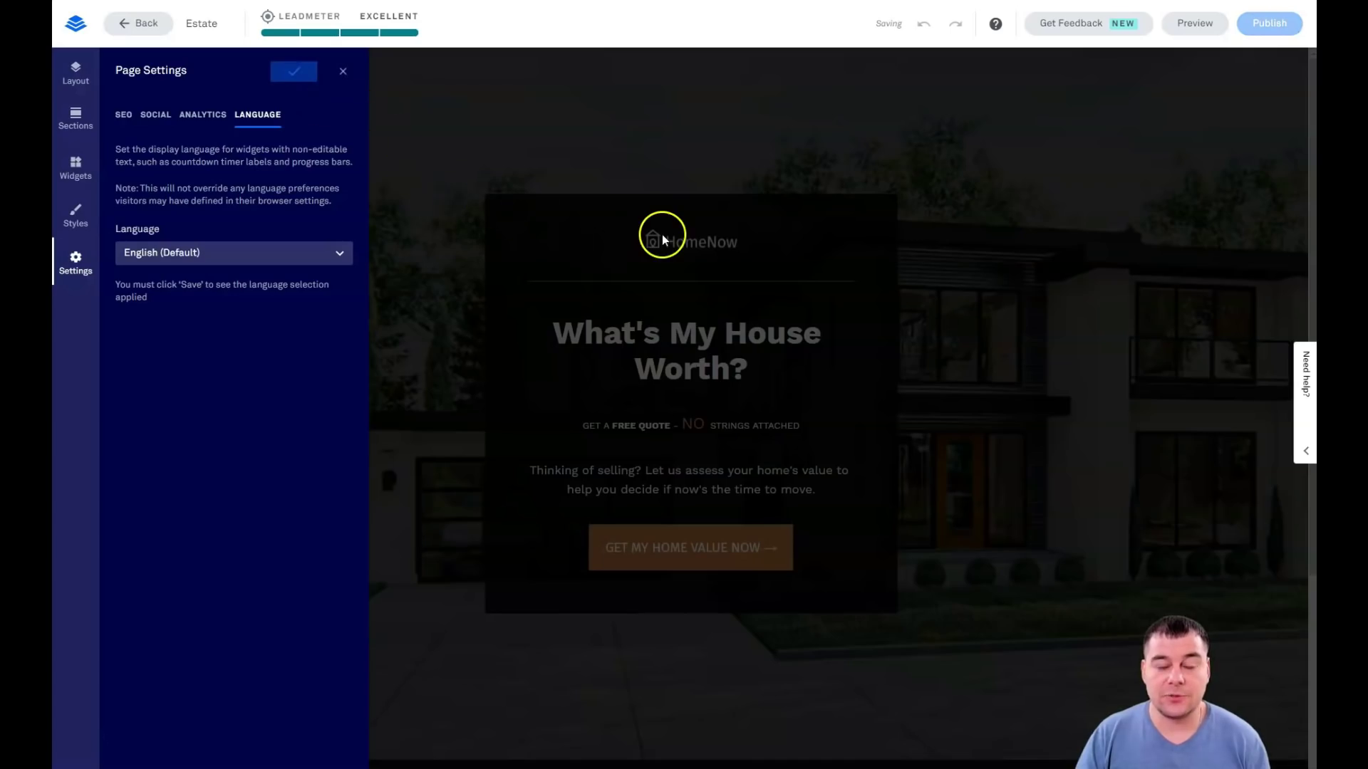
pyautogui.click(343, 71)
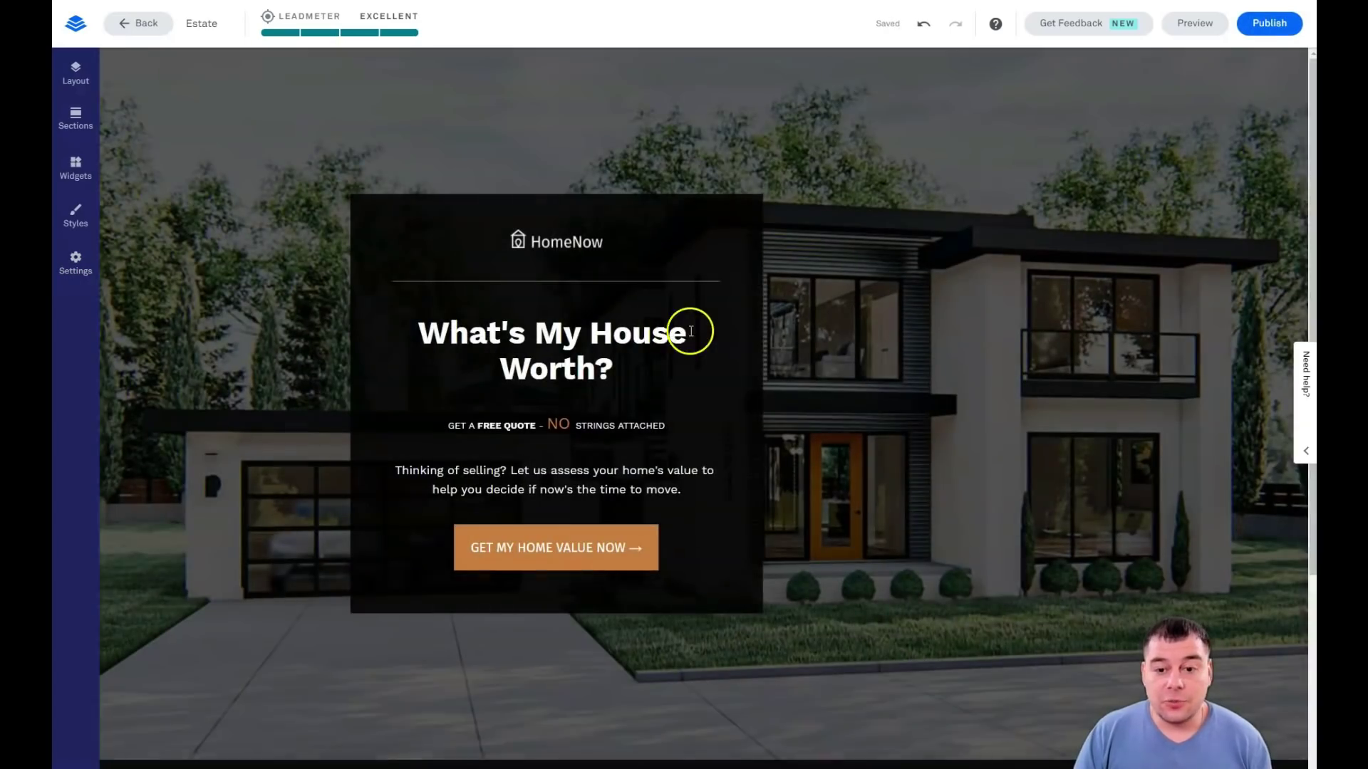
pyautogui.scroll(-4, 866, 360)
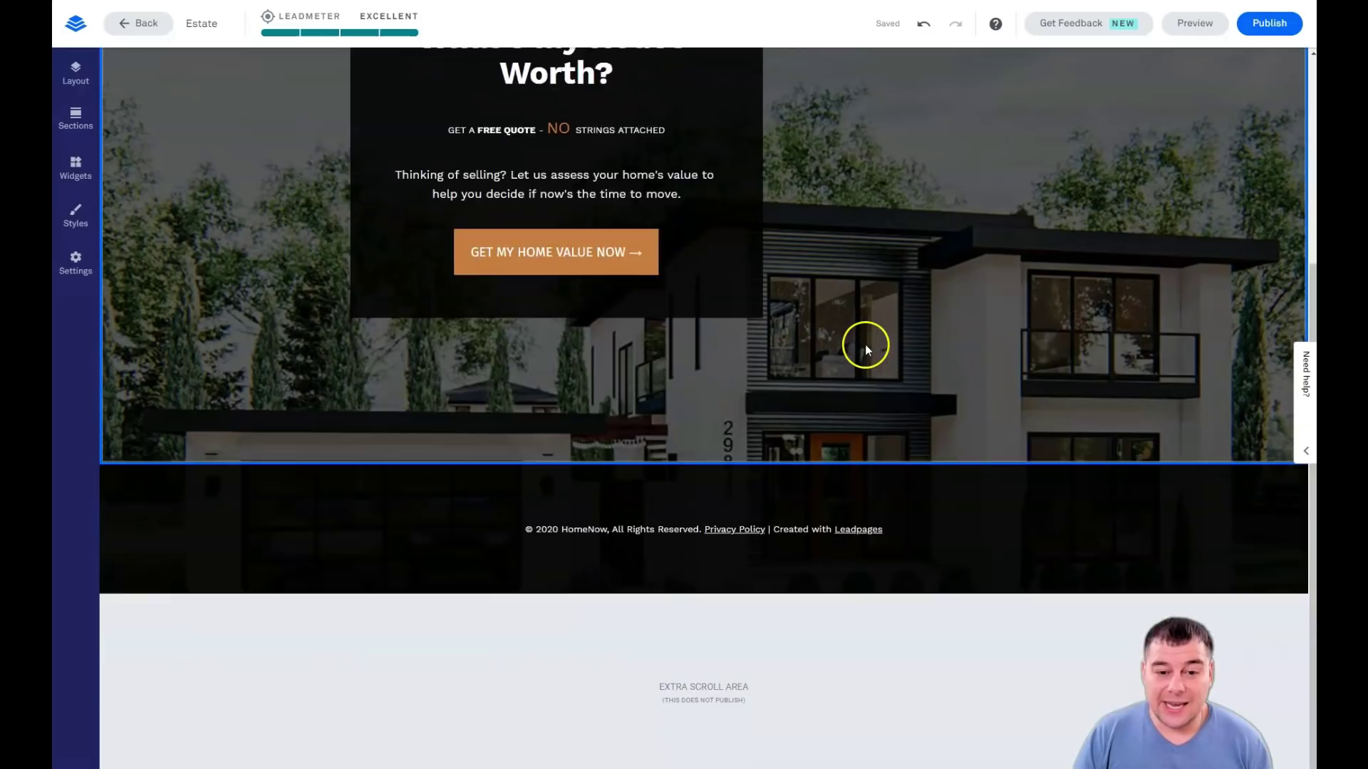
pyautogui.scroll(4, 866, 349)
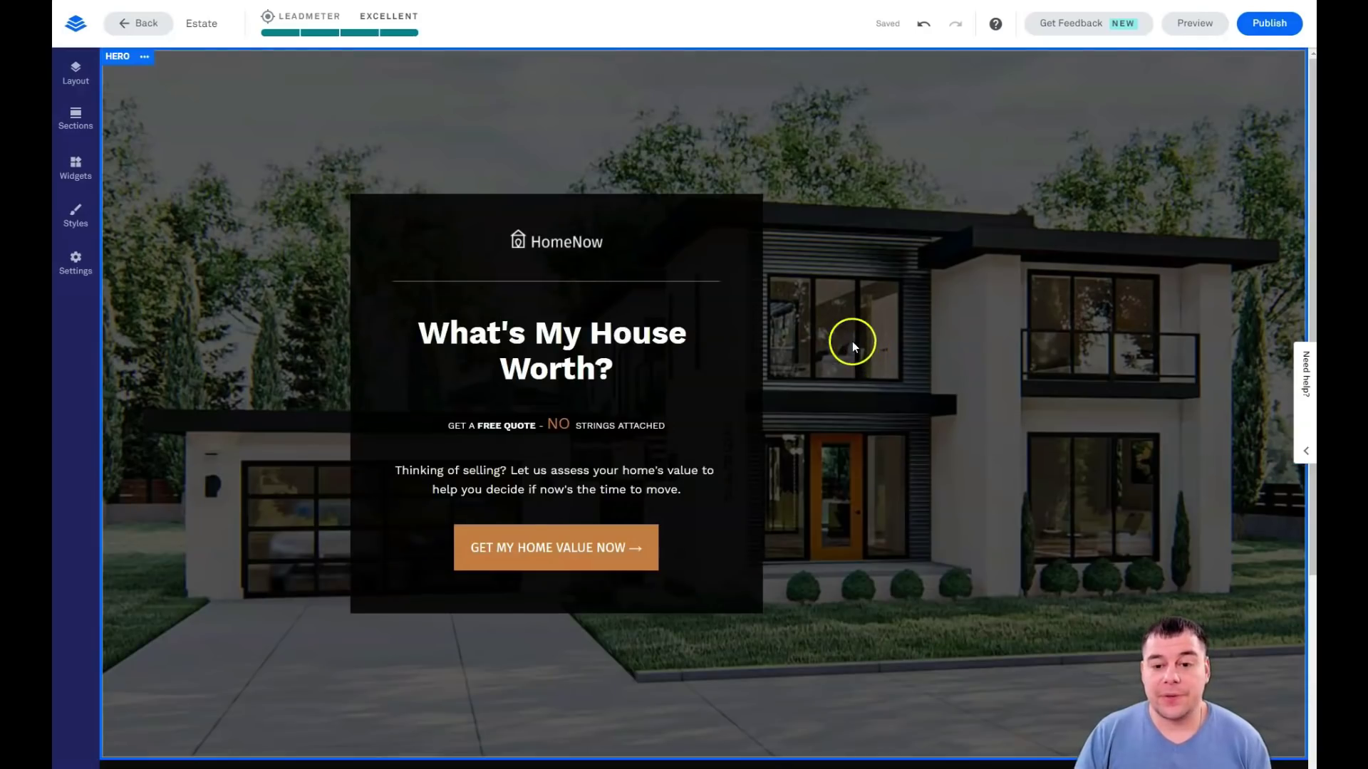